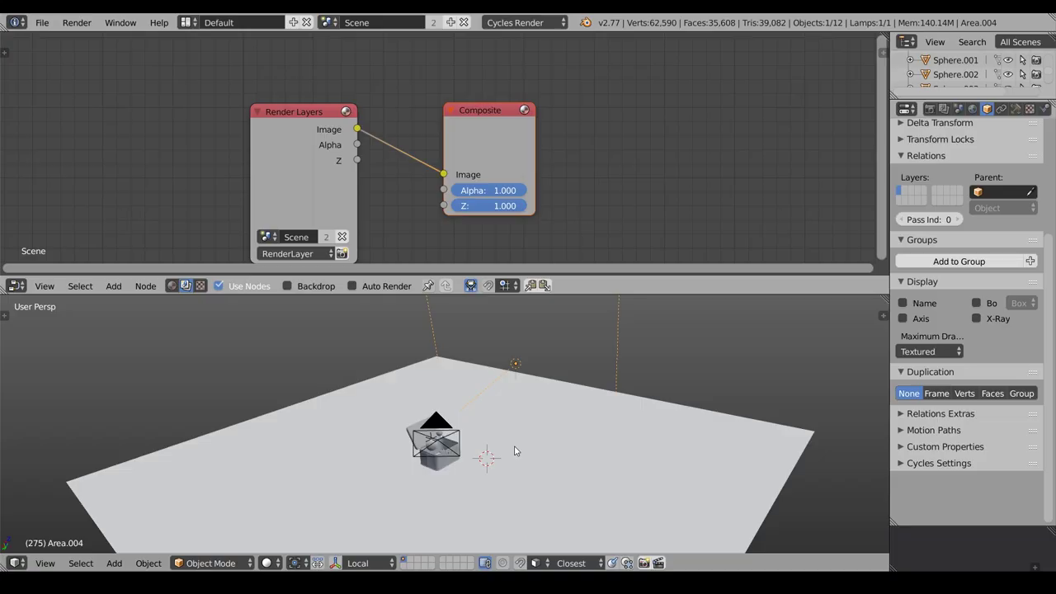
Switch the 3D viewport to rendered shading and view the toolbox scene through the camera
middle_drag(514, 450, 481, 442)
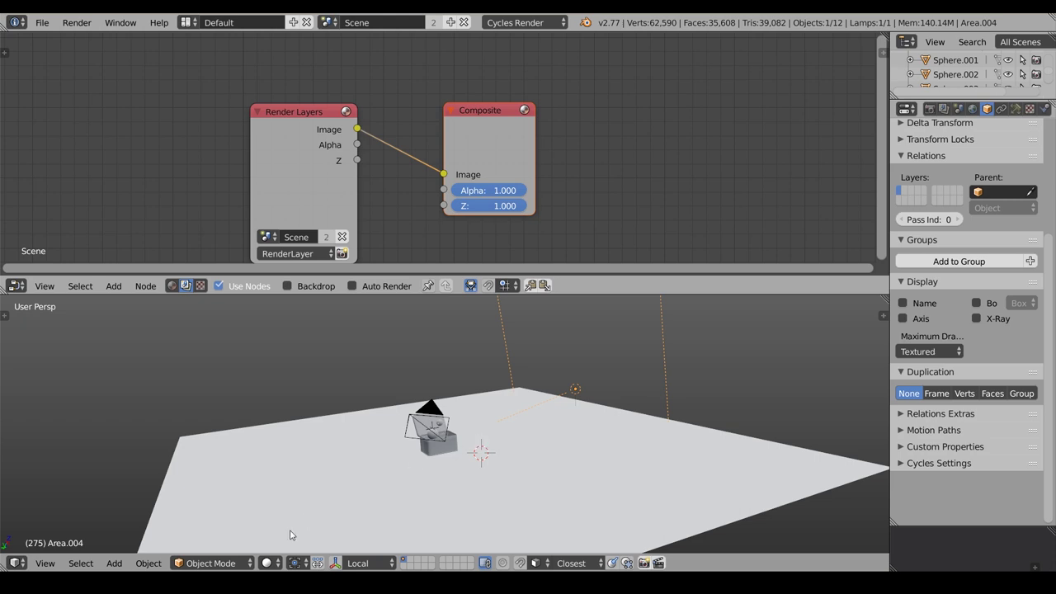
click(267, 563)
click(321, 466)
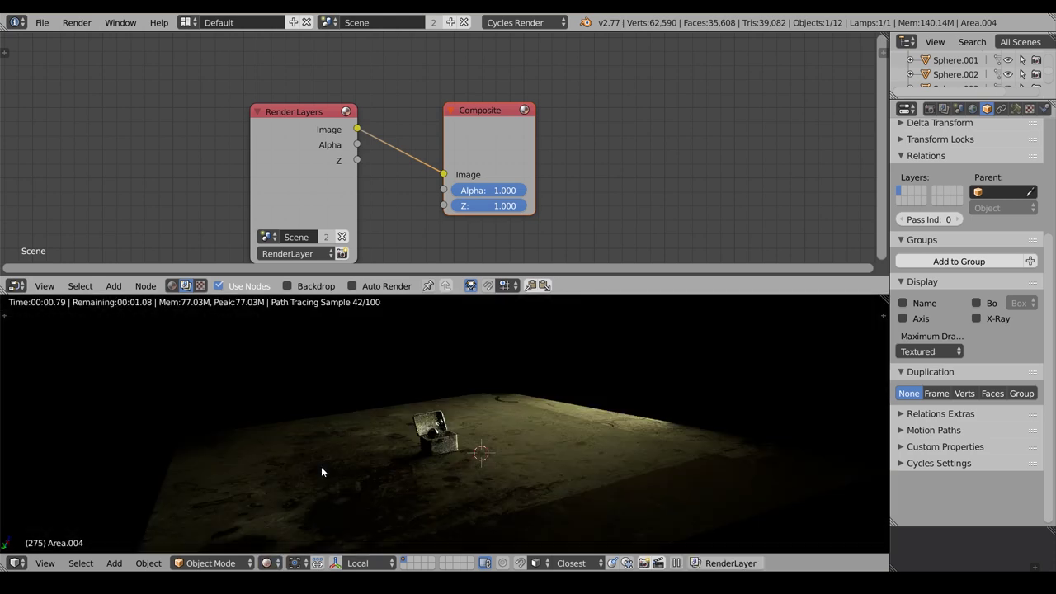
middle_drag(522, 408, 543, 430)
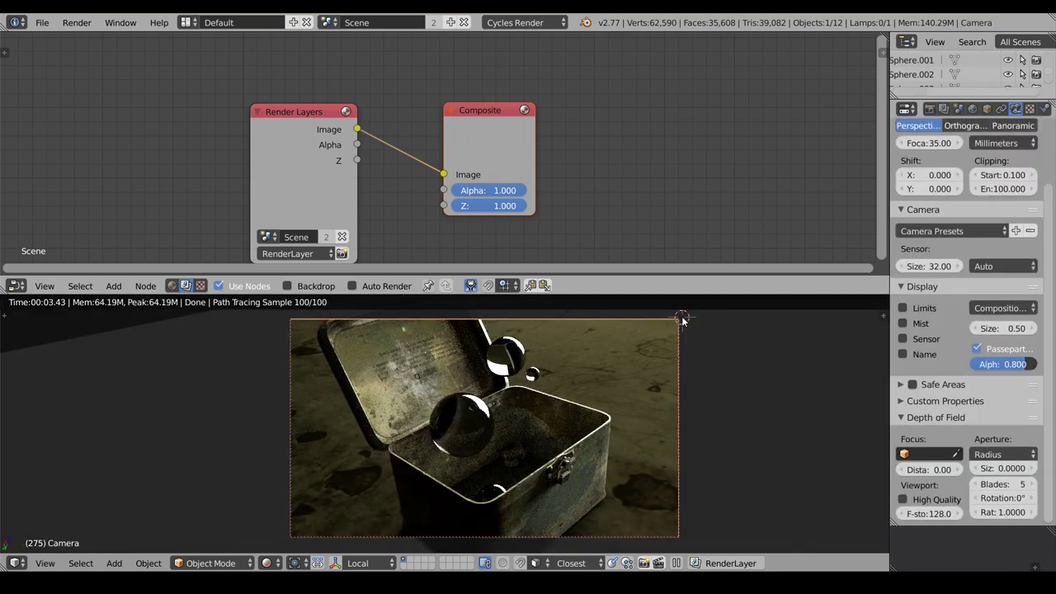
Select the Area.004 lamp and try moving it to preview different lighting on the toolbox
click(948, 96)
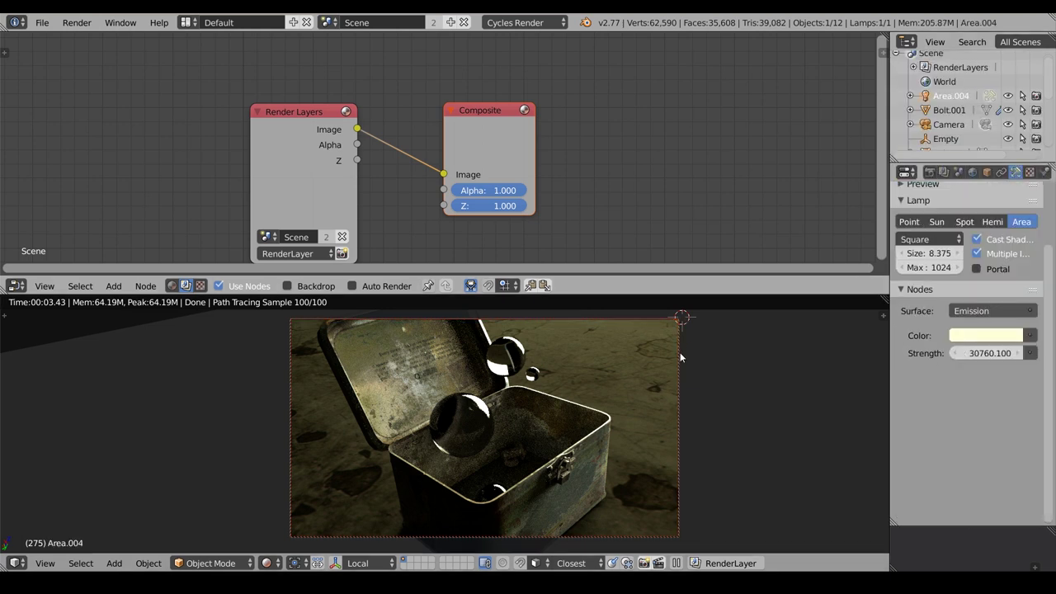
key(g)
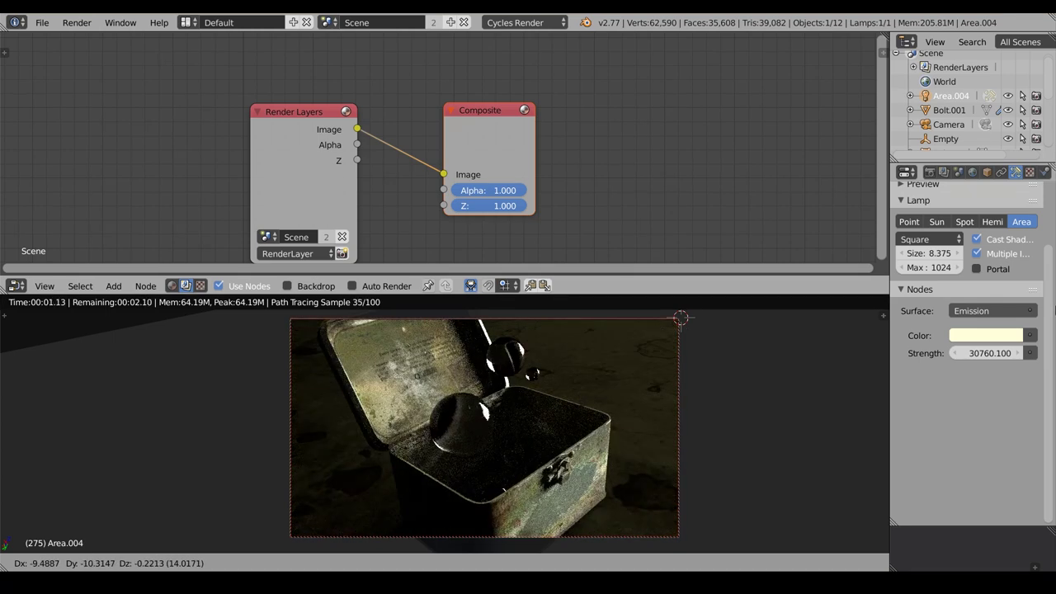
click(508, 359)
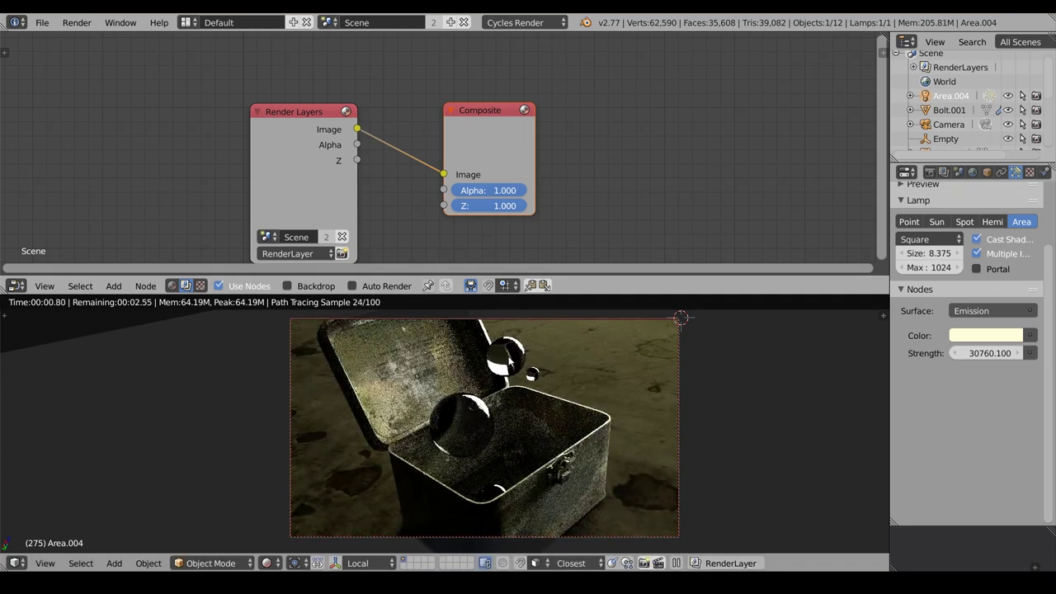
Place the 3D cursor on the large sphere and set the pivot point to 3D Cursor
click(476, 420)
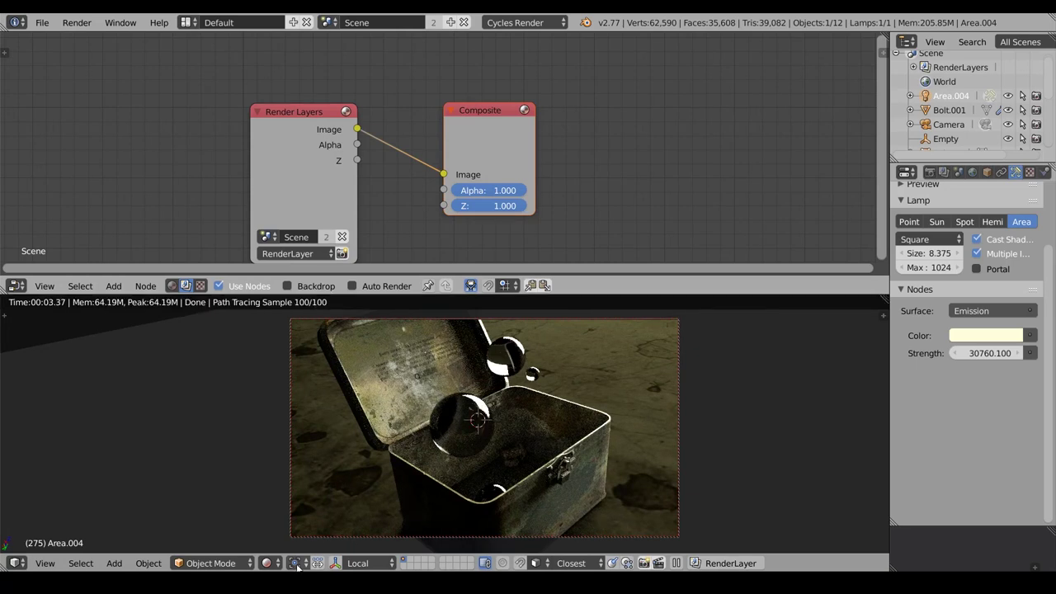
click(296, 563)
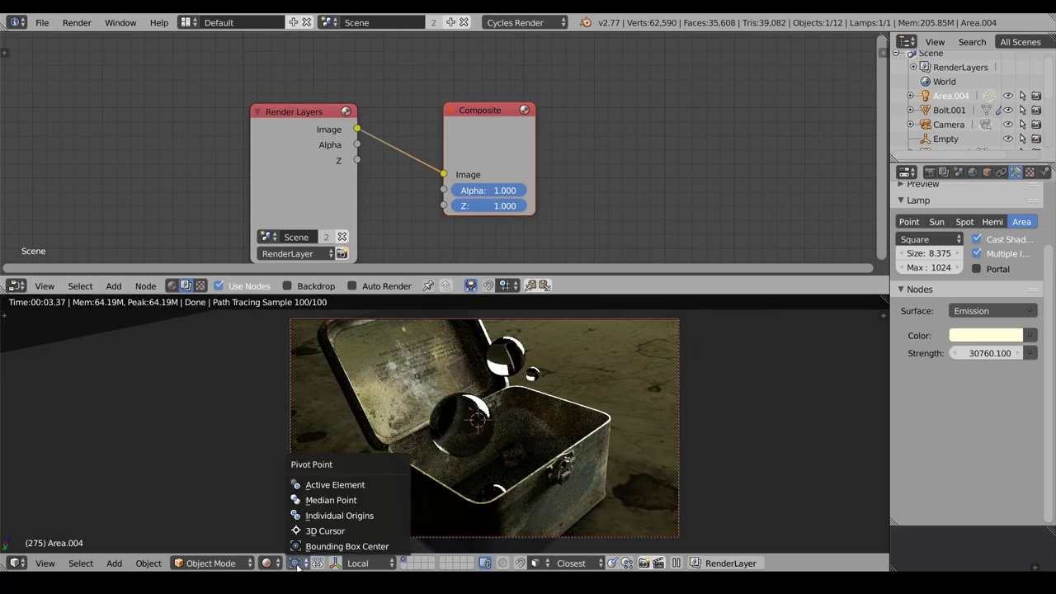
click(362, 532)
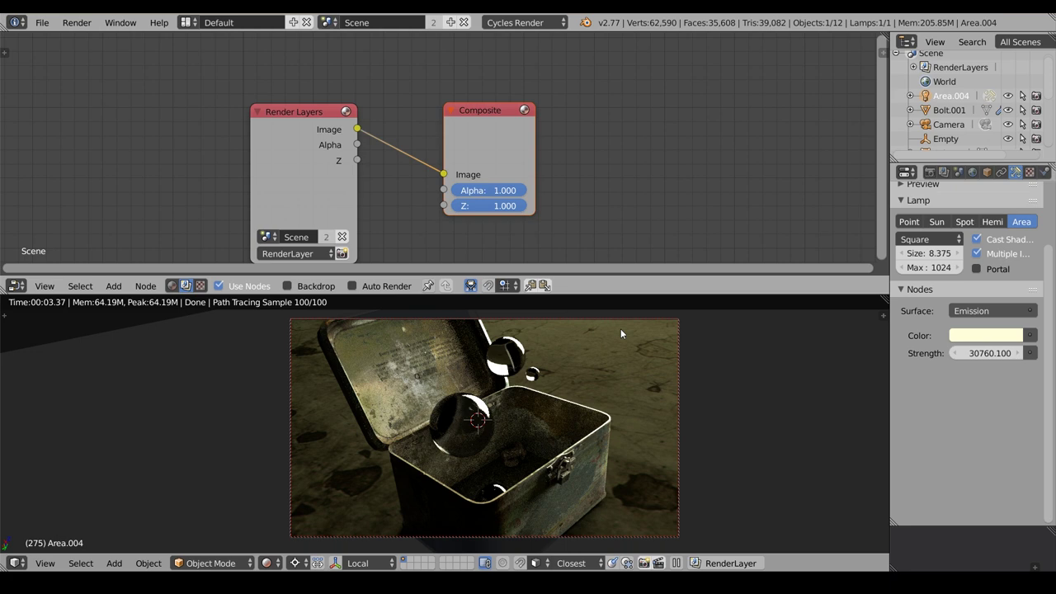
Try rotating the area lamp around the 3D cursor along the global Z axis
key(r)
key(z)
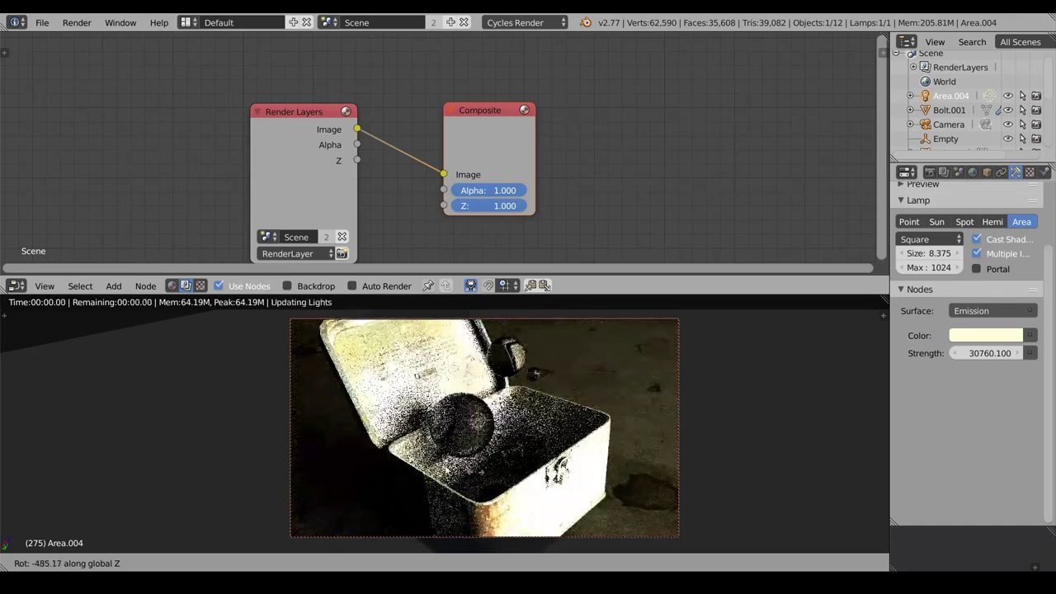
click(471, 289)
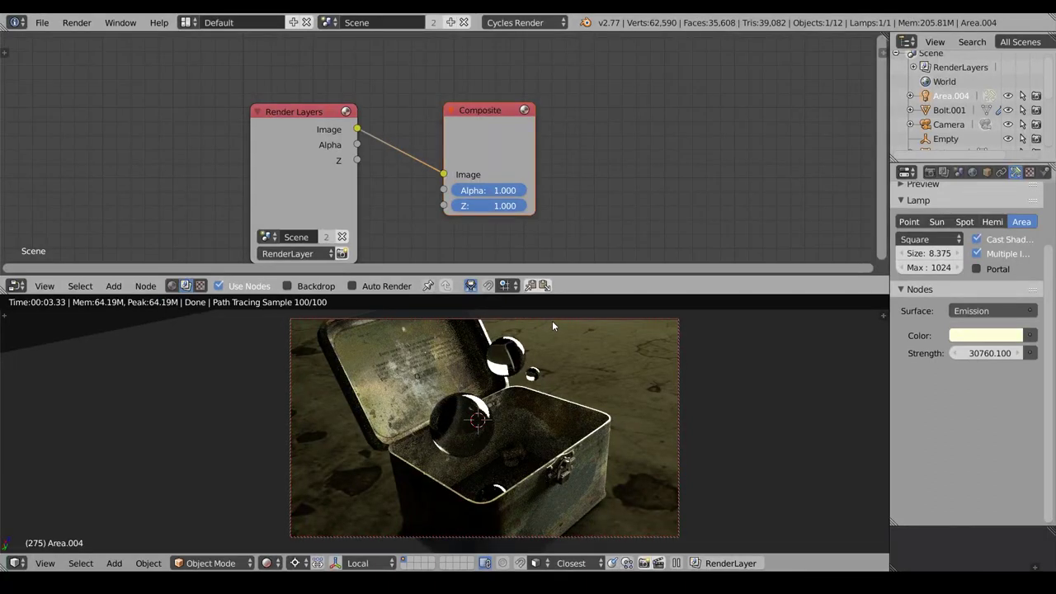
Select the camera and set its depth of field to a focus distance of 5.43 and an aperture size of 0.17
right_click(679, 326)
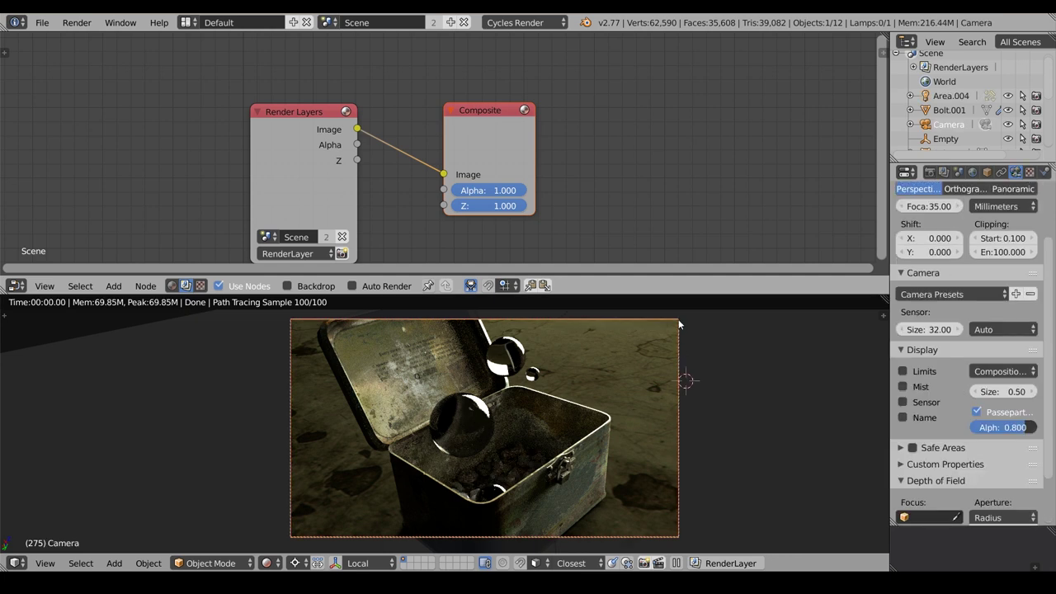
click(678, 321)
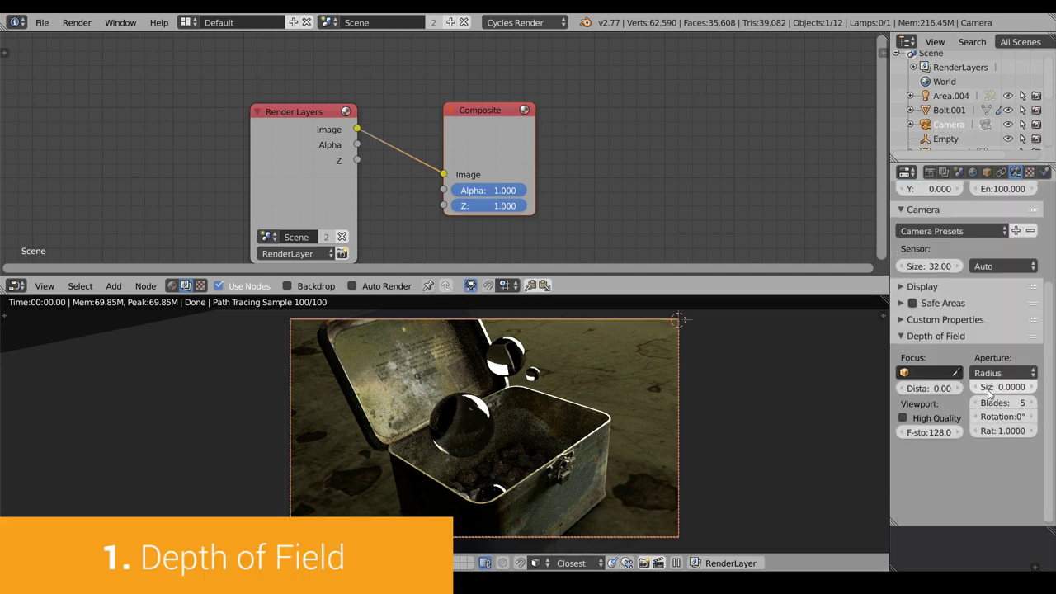
drag(988, 391, 999, 392)
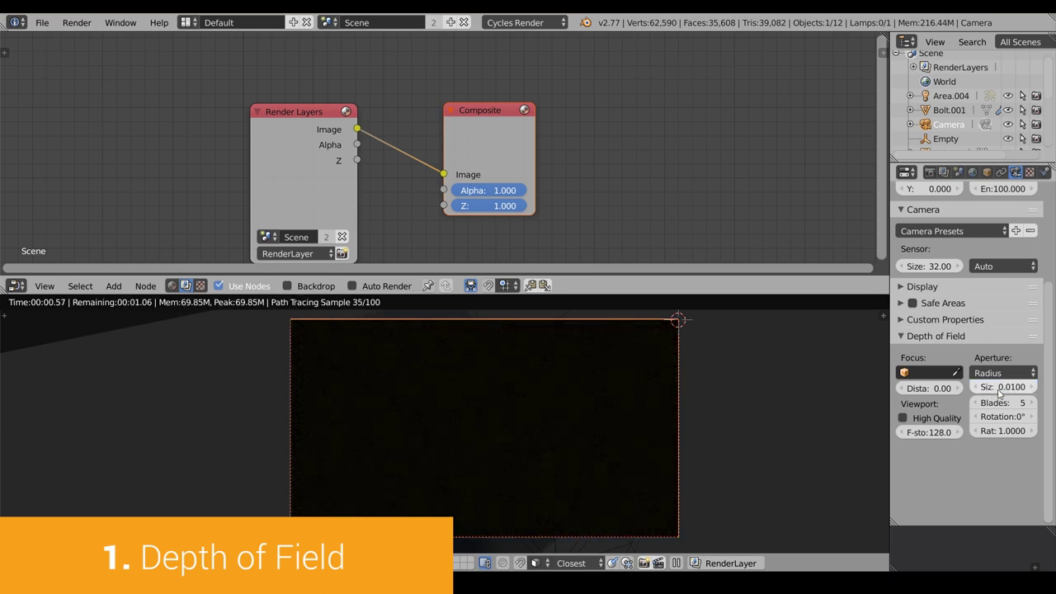
drag(922, 392, 970, 391)
drag(981, 392, 977, 393)
Focus the camera on the Empty, check the Empty's position in solid shading, and set the aperture size to 0.1 in rendered view
click(924, 373)
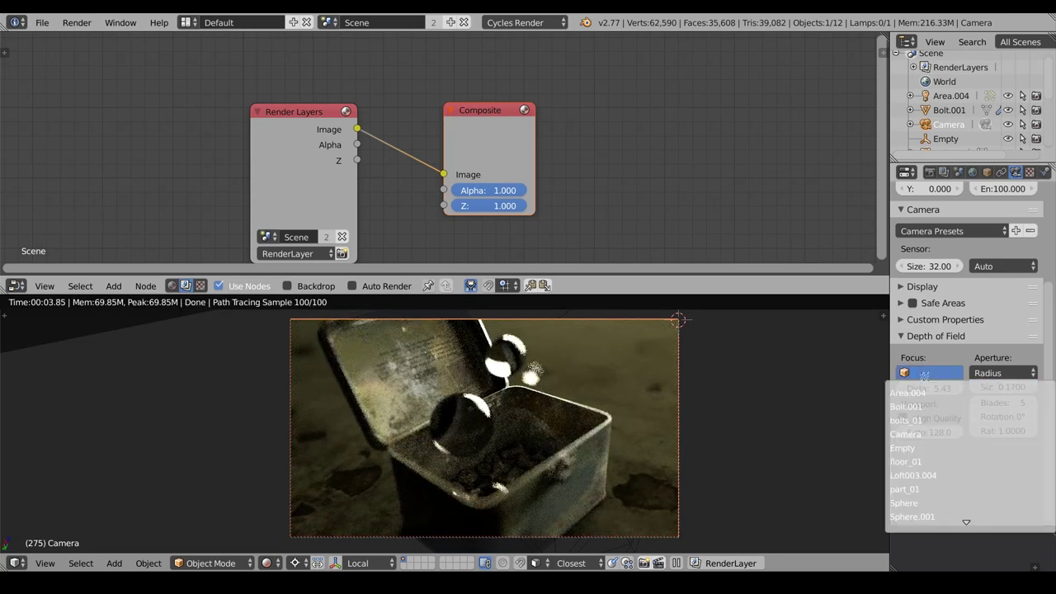
click(902, 448)
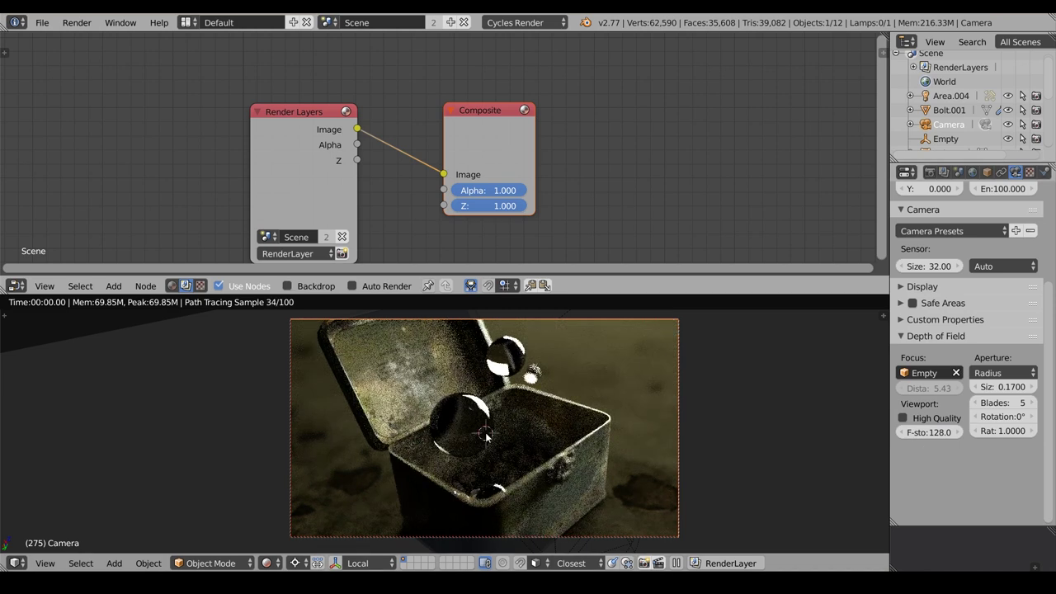
key(alt+z)
right_click(458, 381)
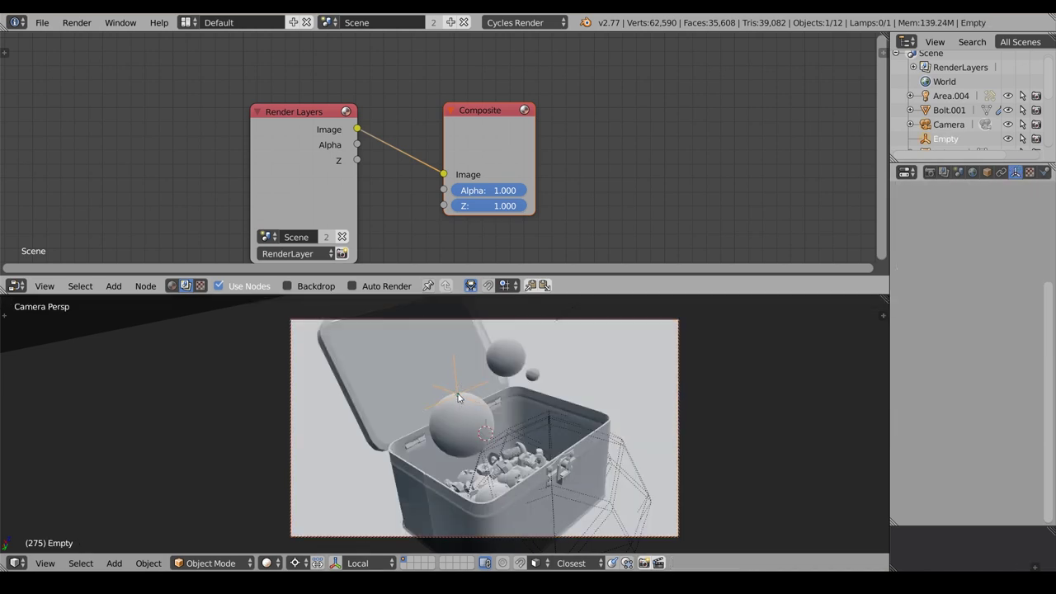
key(shift+z)
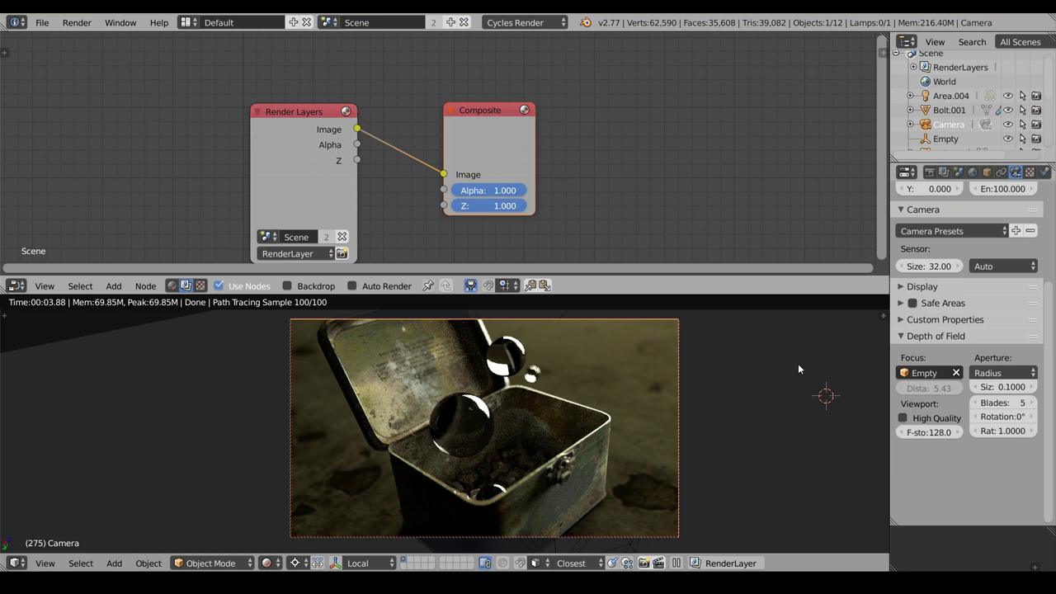
Open the scene's color management settings and try out the exposure and gamma adjustments
click(960, 172)
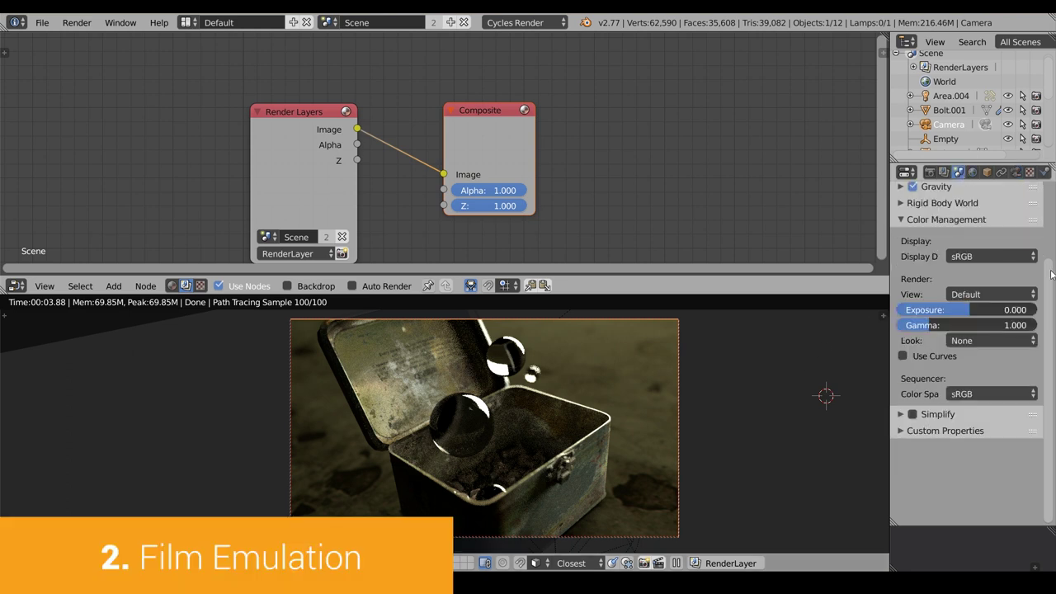
mouse_move(978, 310)
mouse_down()
mouse_move(994, 305)
mouse_move(942, 327)
mouse_move(987, 325)
mouse_up()
right_click(979, 328)
right_click(986, 325)
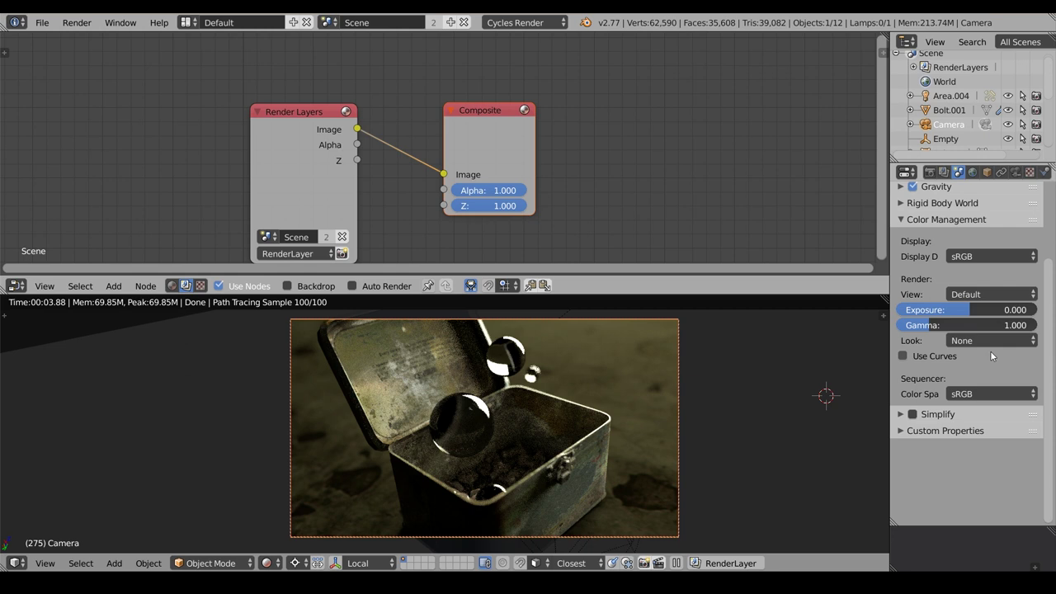
Try Kodak film looks from Kodachrome 25 through Ektachrome 100 plus, raising the gamma to 2.24
click(981, 343)
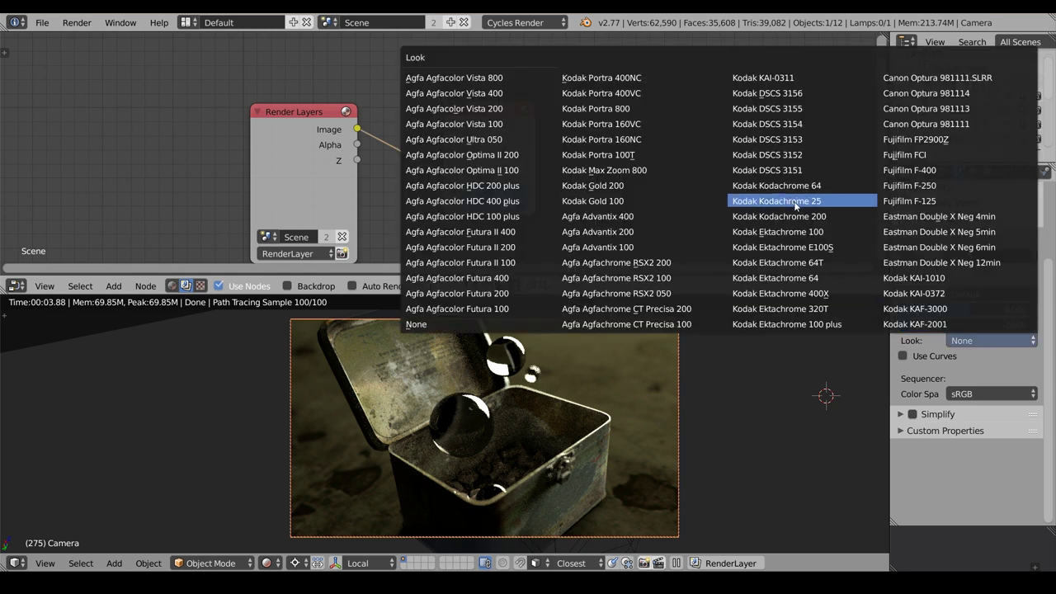
click(834, 200)
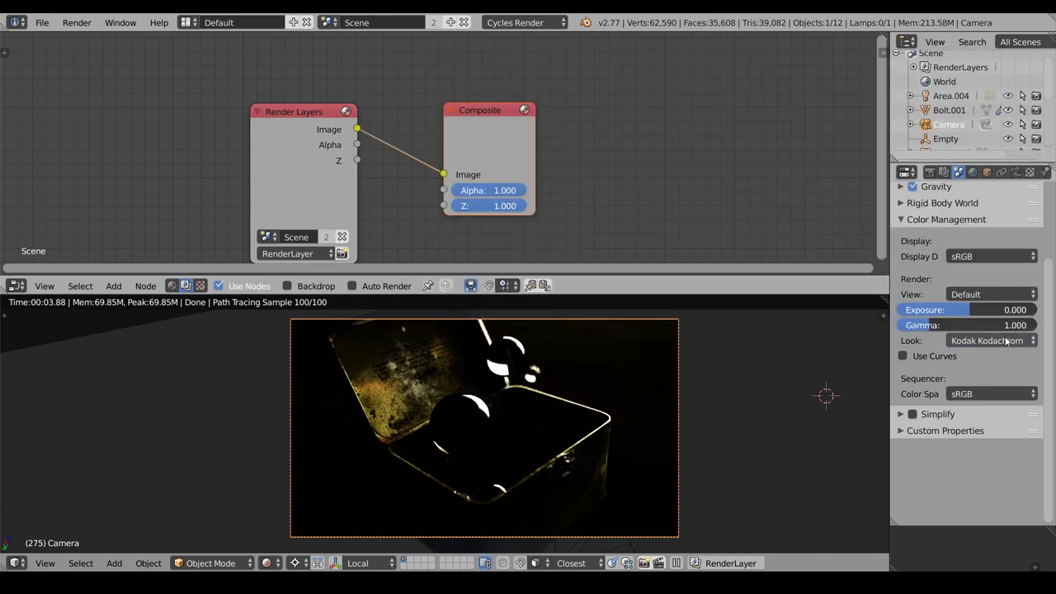
ctrl+scroll(1005, 341, up, 2)
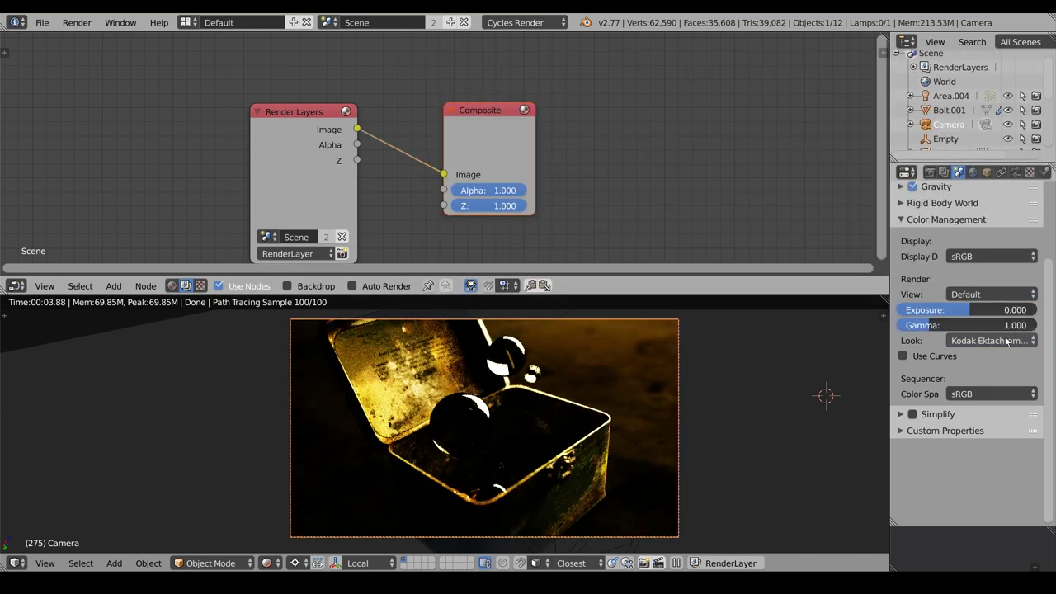
drag(964, 328, 984, 326)
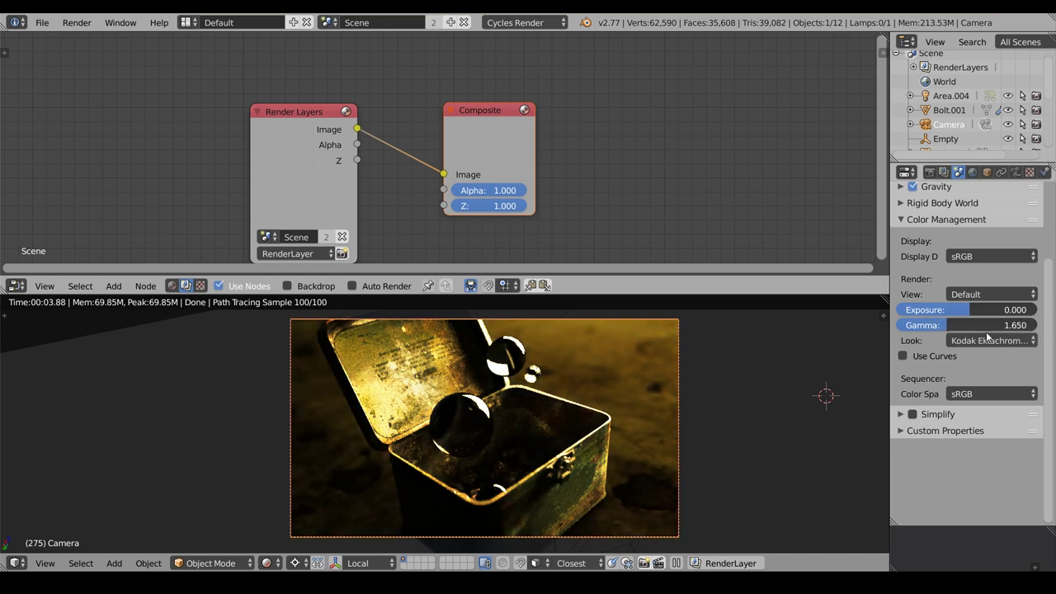
ctrl+scroll(997, 339, up, 5)
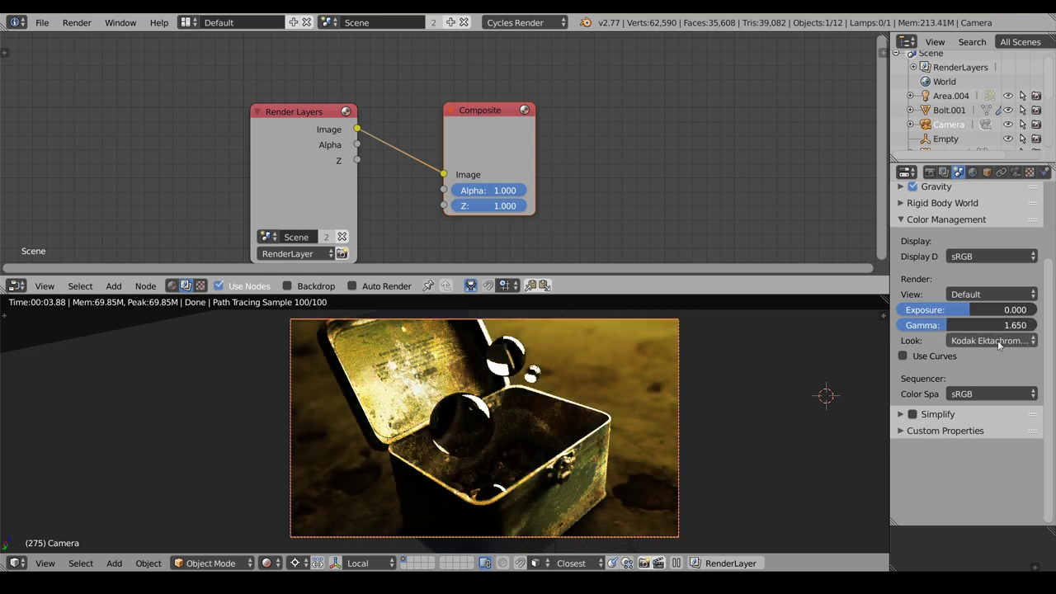
drag(949, 325, 961, 324)
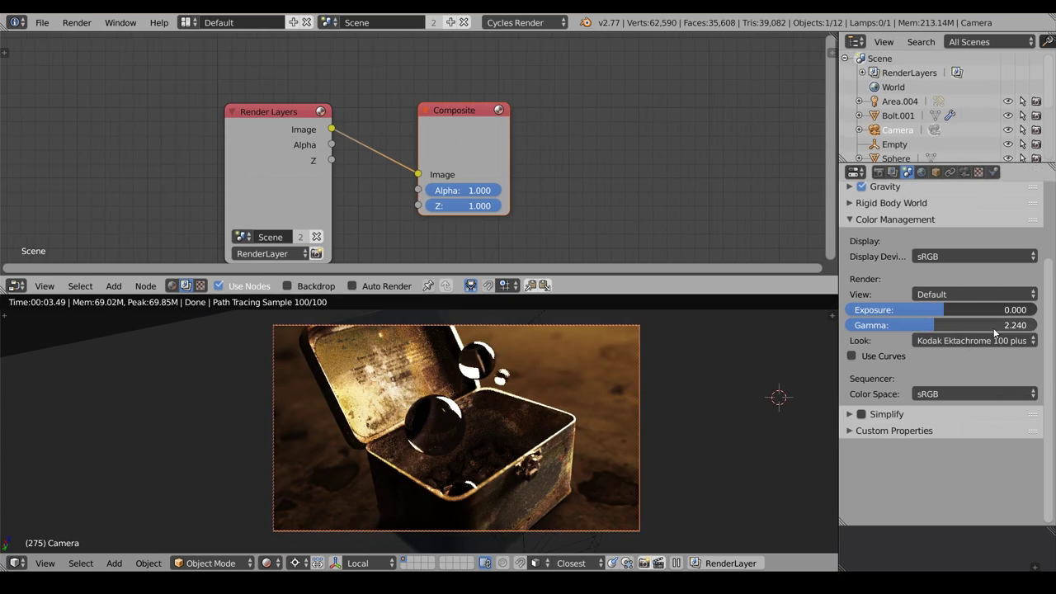
Reset the color management gamma to 1 and the look to None
click(994, 329)
text(1)
key(Return)
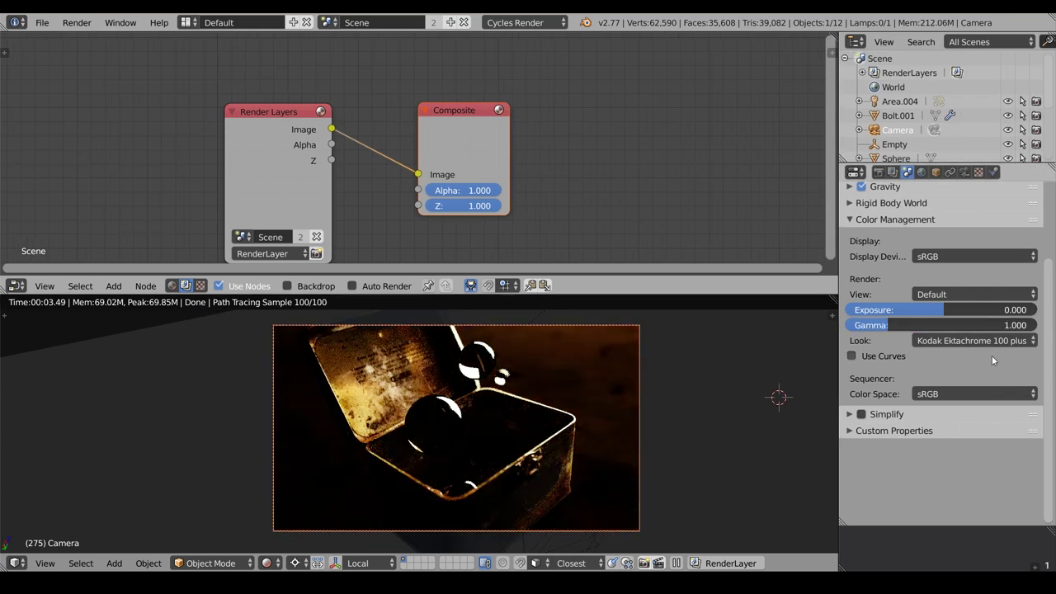
click(995, 341)
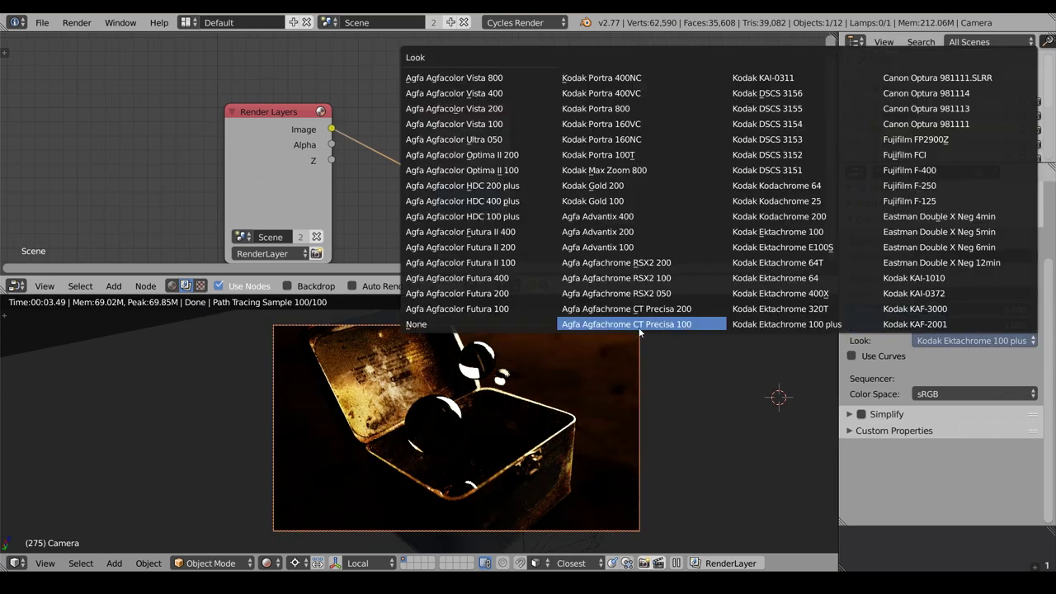
click(530, 322)
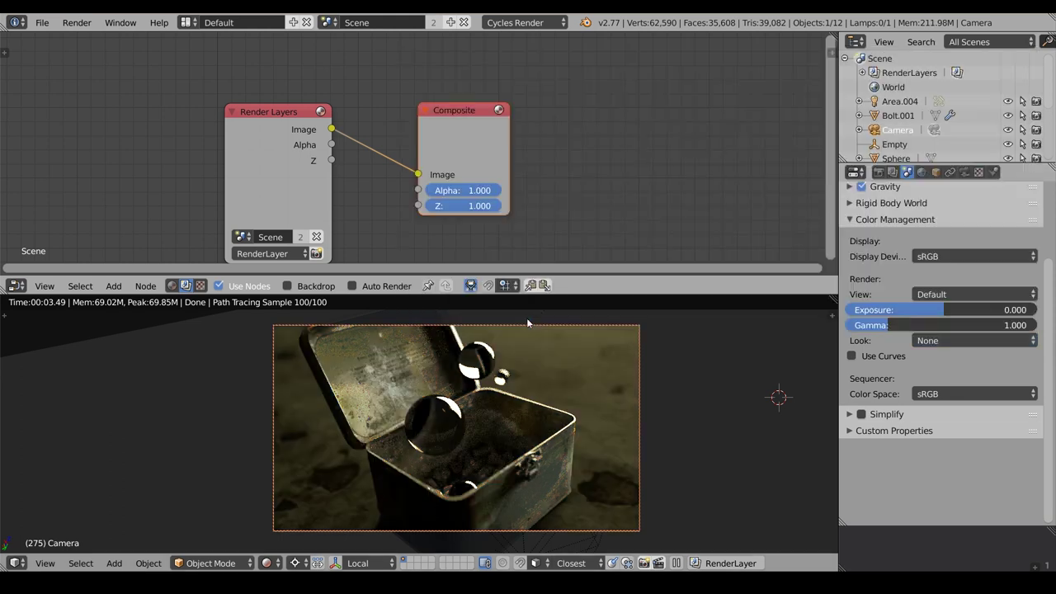
Set the view transform to Film and raise the gamma to 1.4
click(999, 295)
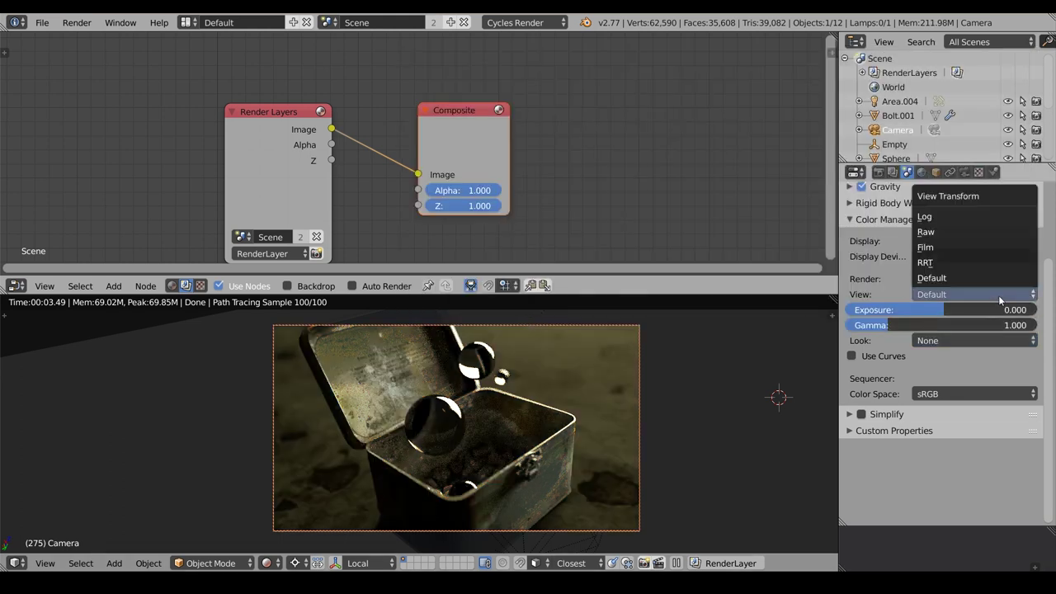
click(966, 246)
drag(896, 326, 949, 330)
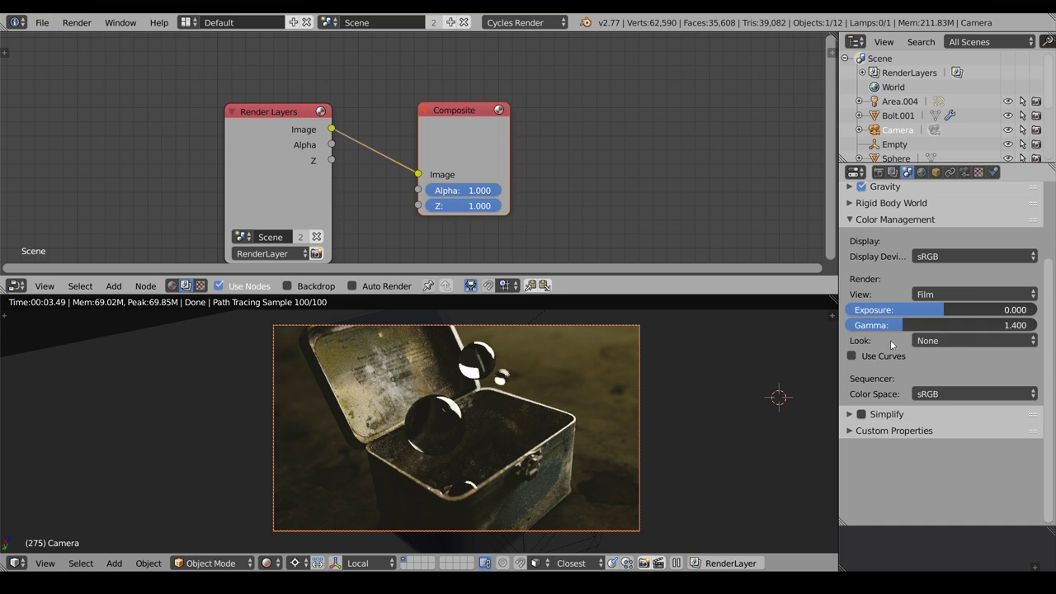
Enable color management curves and raise the combined curve's midtones and shadows, with the shadow point at about X 0.08, Y 0.12
click(851, 355)
mouse_move(940, 435)
mouse_down()
mouse_move(939, 414)
mouse_move(942, 435)
mouse_up()
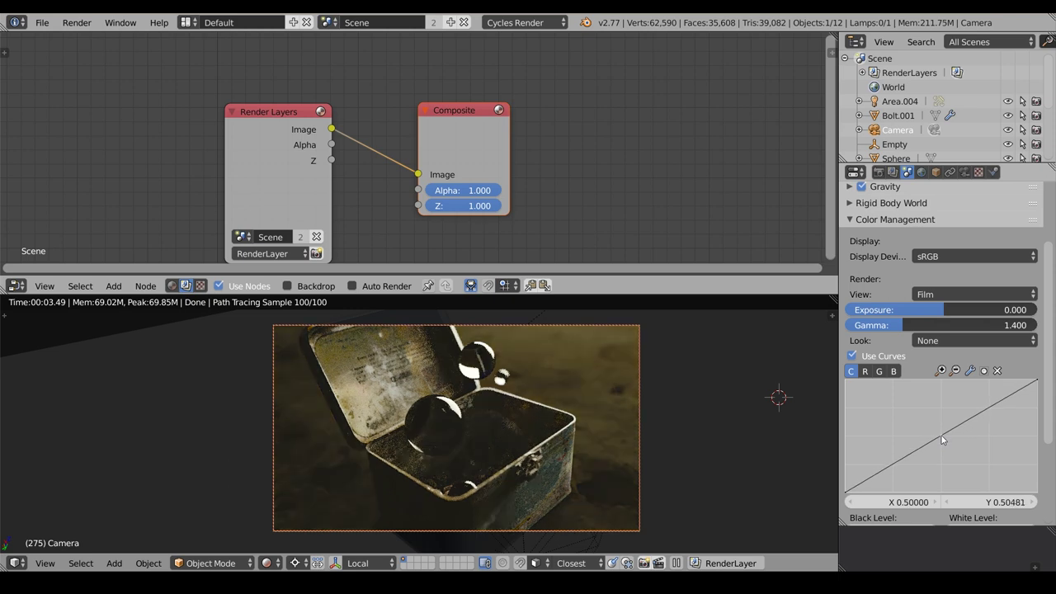
mouse_move(859, 484)
mouse_down()
mouse_move(848, 489)
mouse_move(861, 481)
mouse_up()
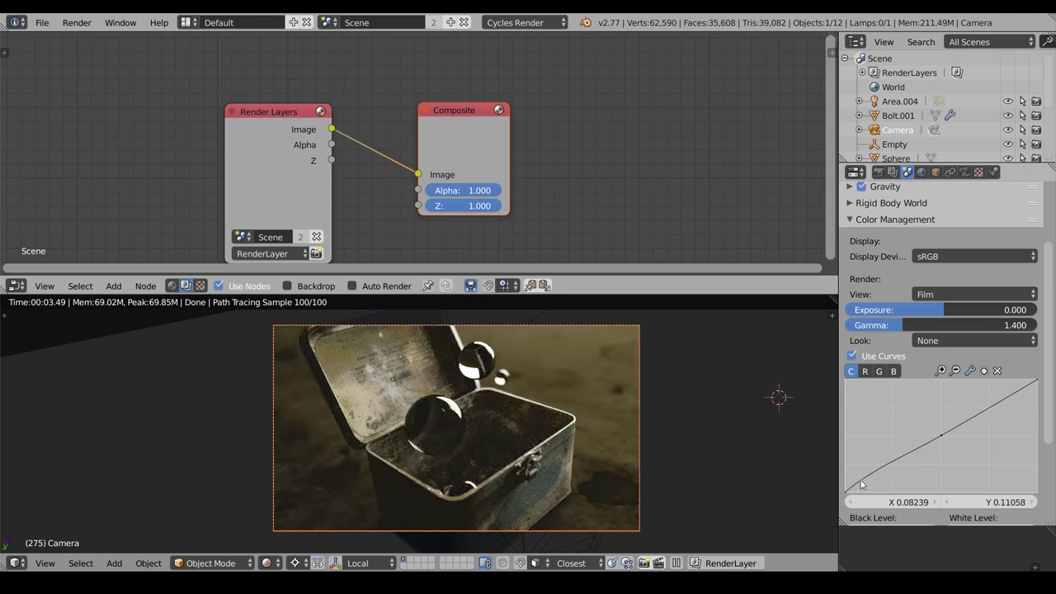
drag(940, 434, 860, 483)
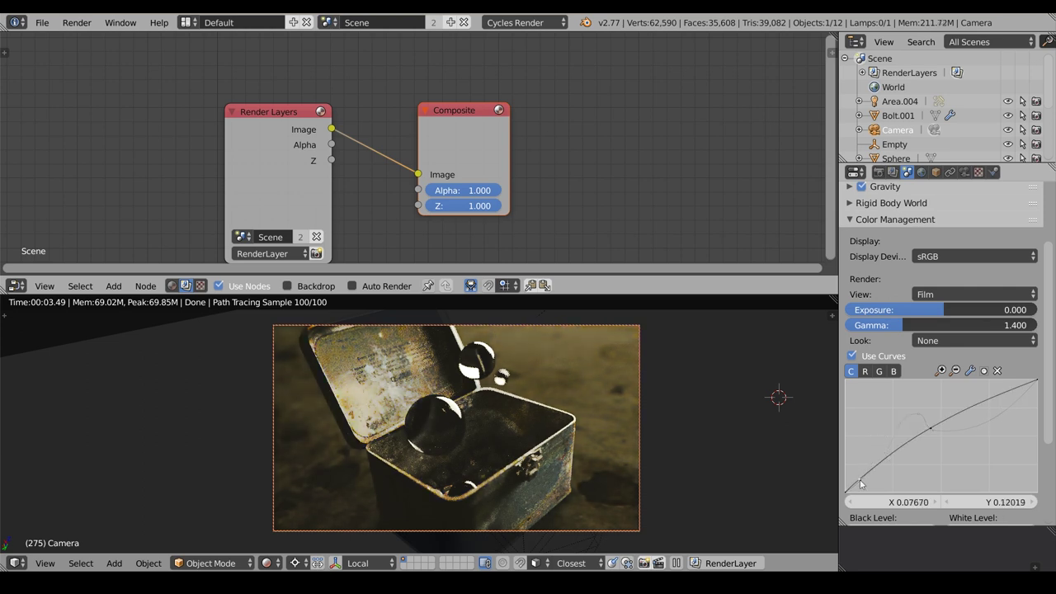
Lift the darkest end of the blue channel curve
click(894, 372)
mouse_move(847, 494)
mouse_down()
mouse_move(878, 480)
mouse_move(864, 488)
mouse_up()
Try the RRT view transform in color management and return to Film
click(993, 292)
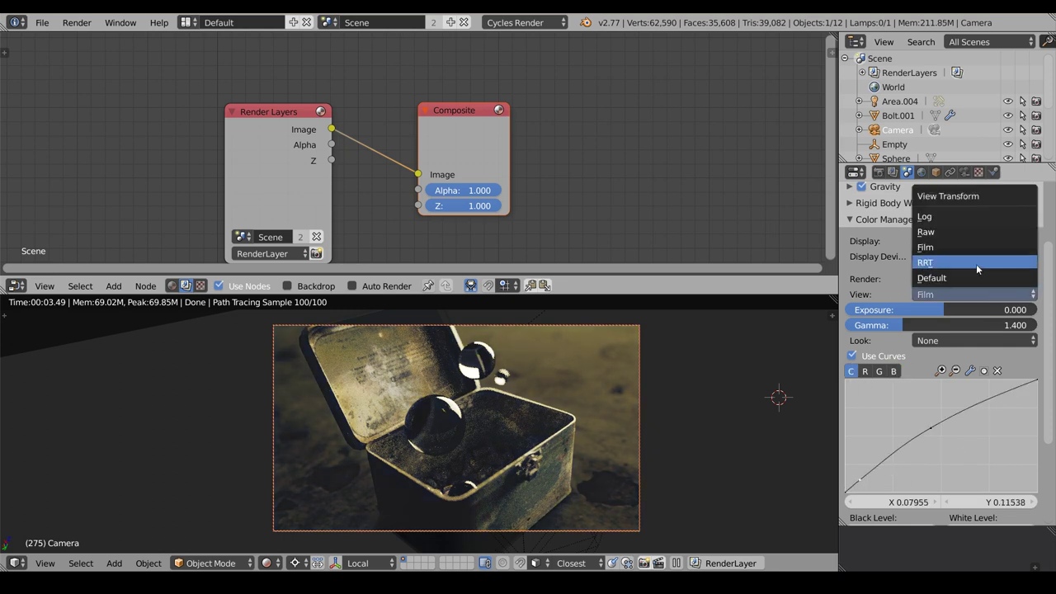
click(975, 264)
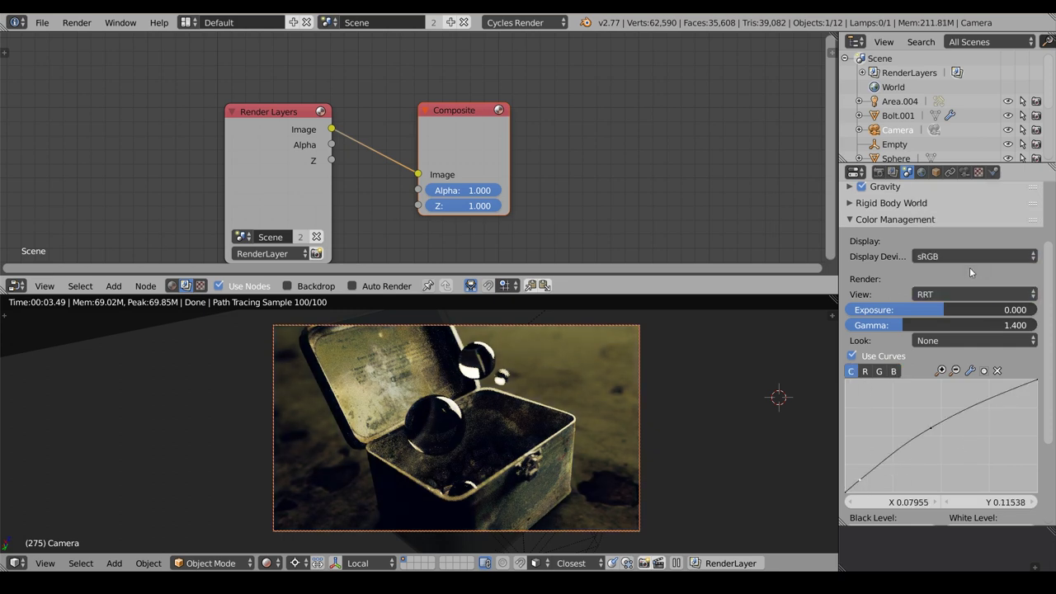
click(965, 291)
click(982, 247)
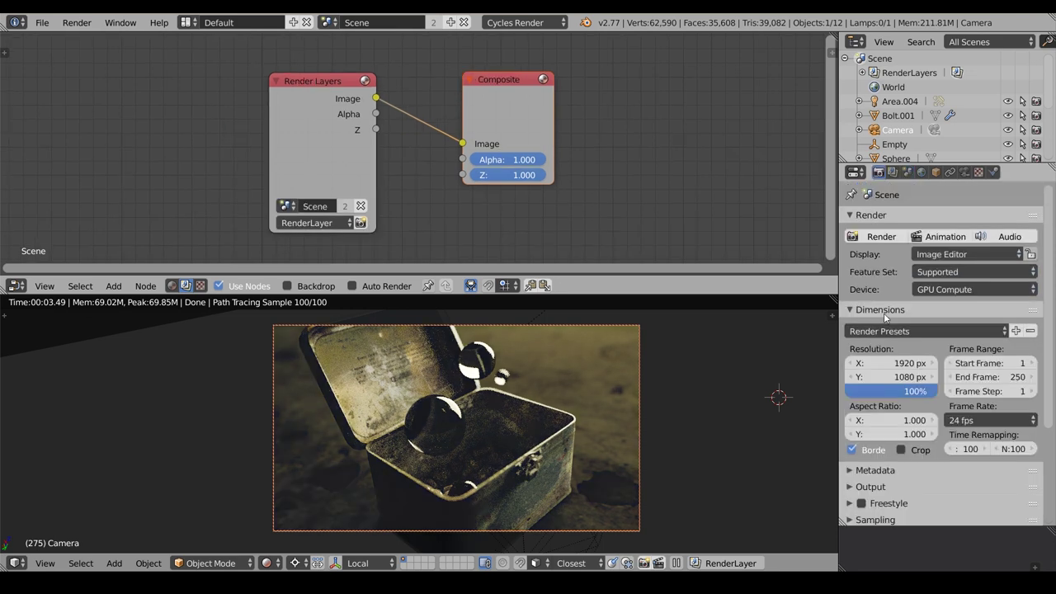
Render the toolbox scene as a still image
click(881, 237)
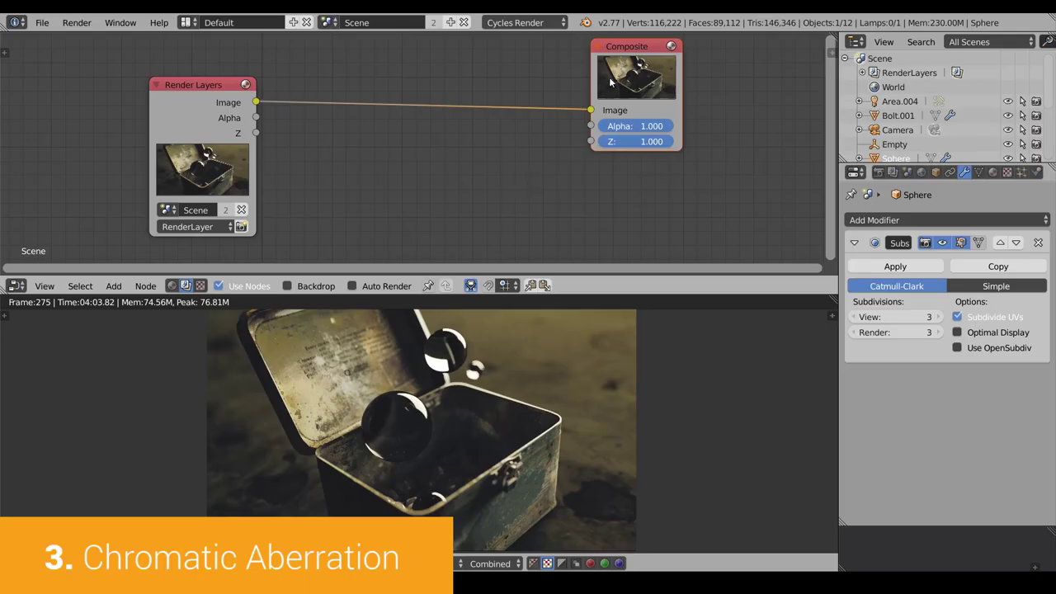
Add a Lens Distortion node between the Render Layers and Composite nodes, making room by moving the Composite node
drag(609, 77, 679, 117)
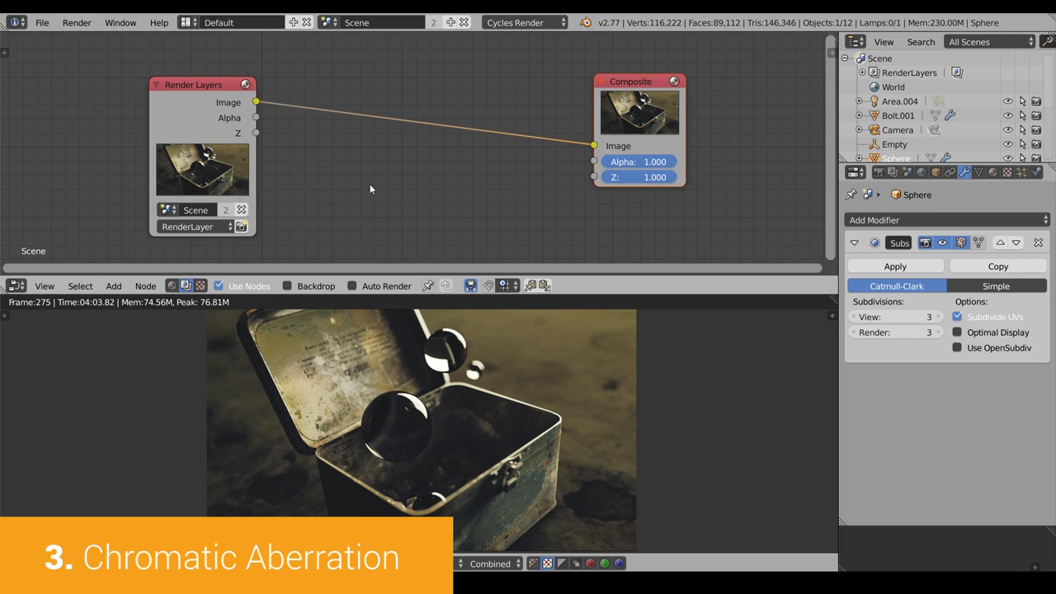
key(shift+a)
mouse_move(371, 300)
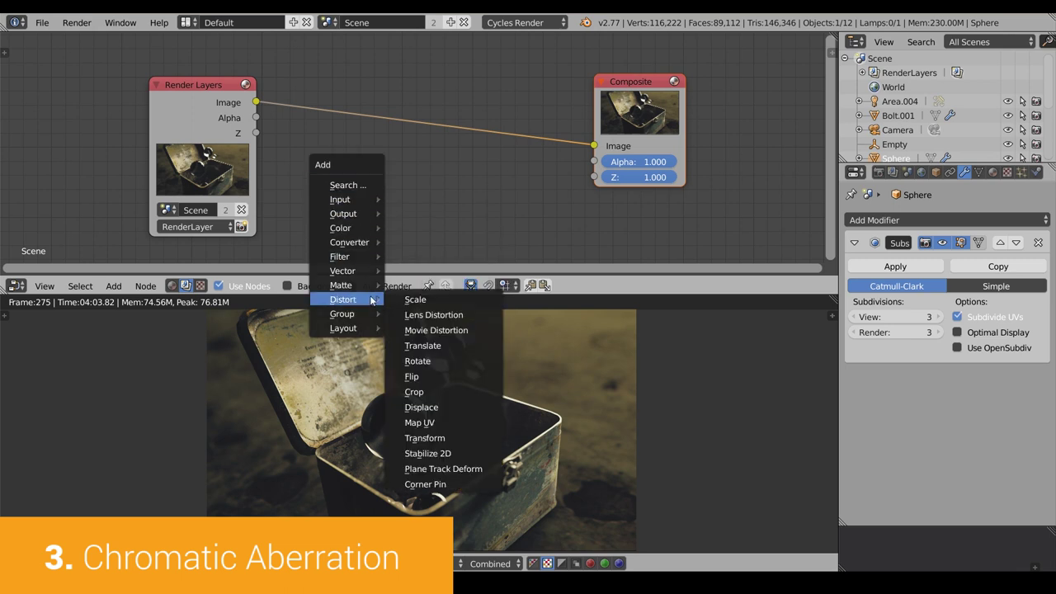
click(472, 315)
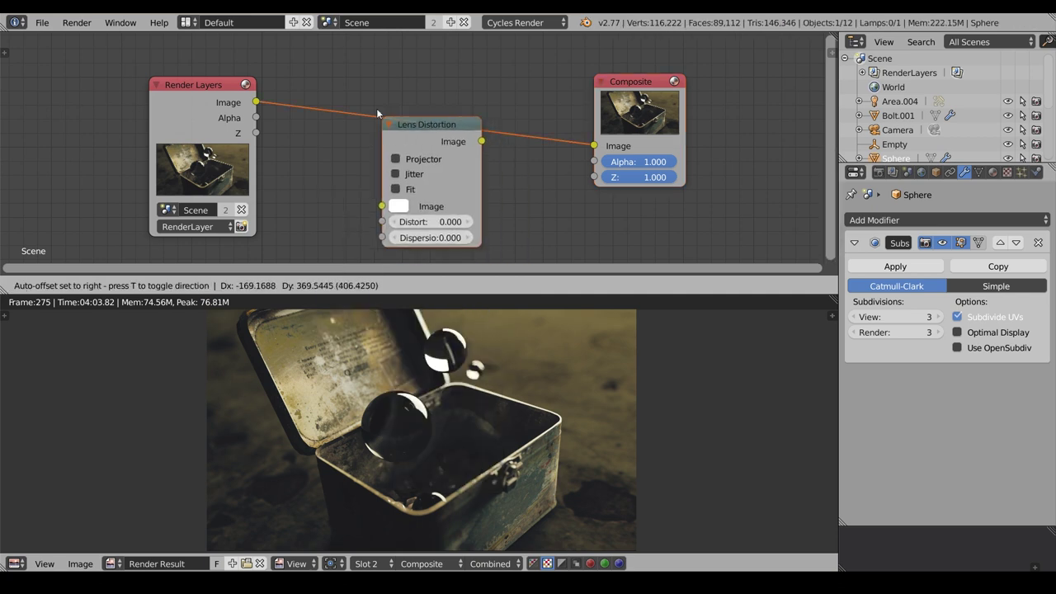
click(371, 81)
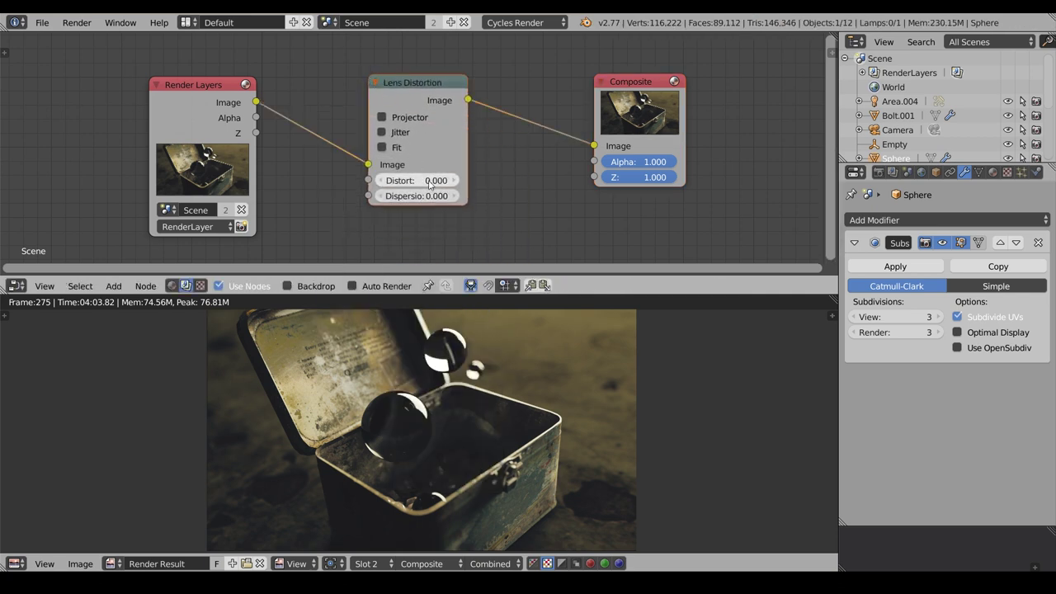
Try Lens Distortion dispersion values of 0.052, 0.141 and 0.007, muting the node briefly to compare the effect
drag(443, 200, 552, 207)
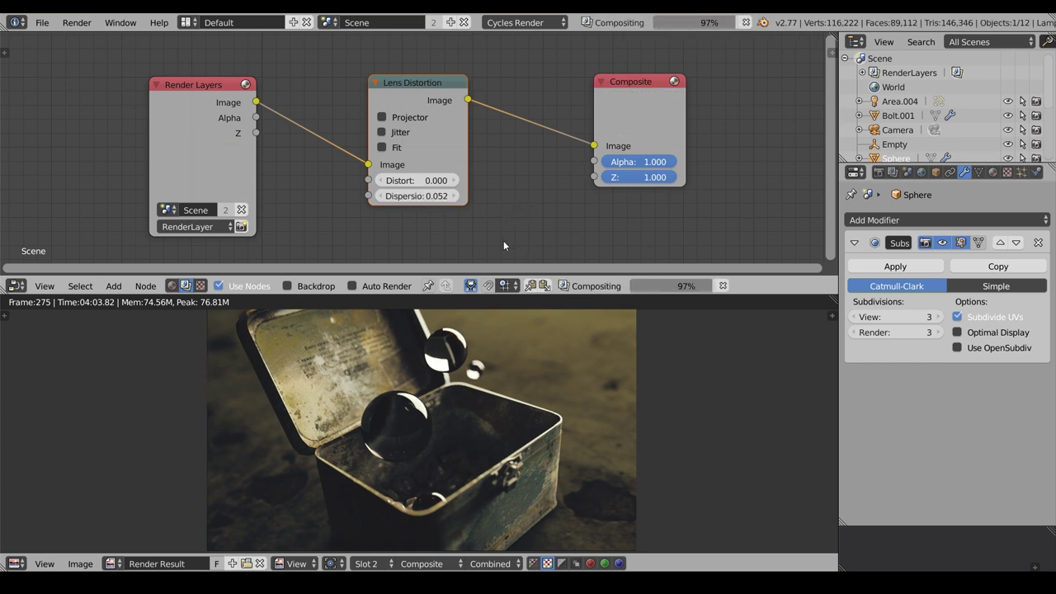
drag(419, 198, 571, 186)
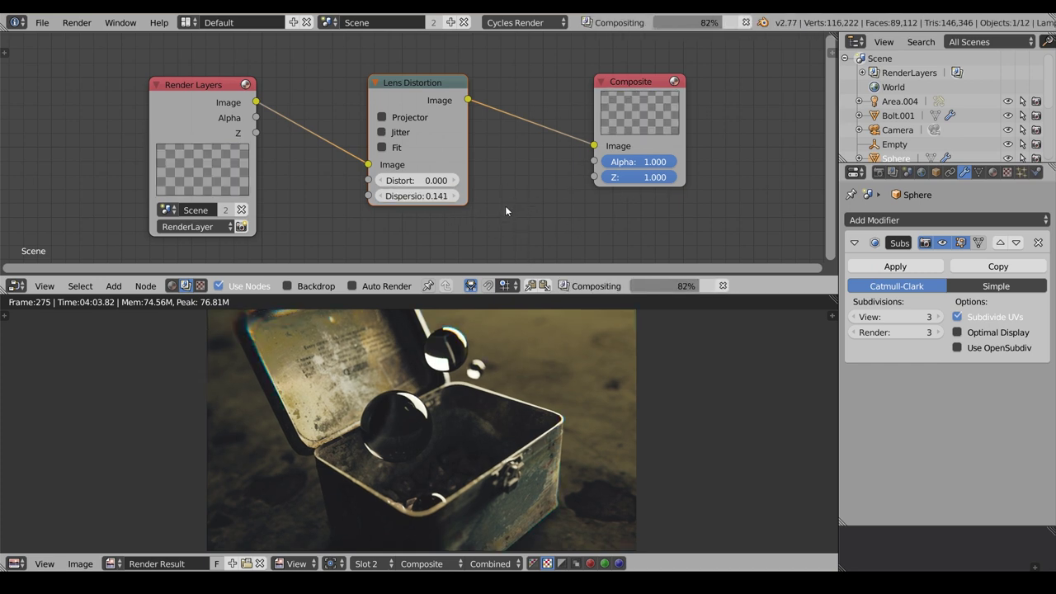
key(m)
key(m)
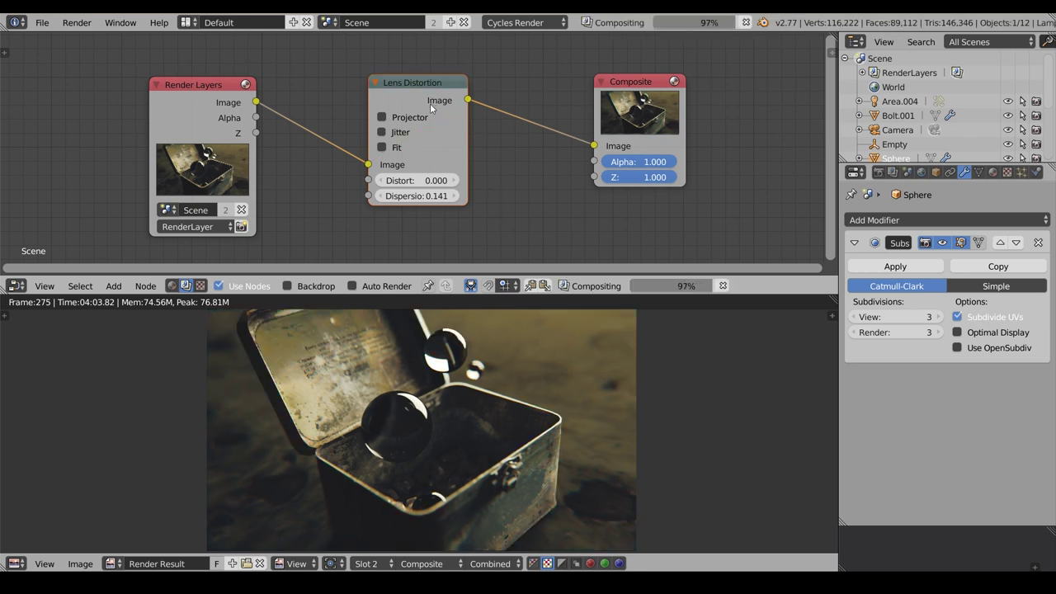
drag(421, 196, 401, 201)
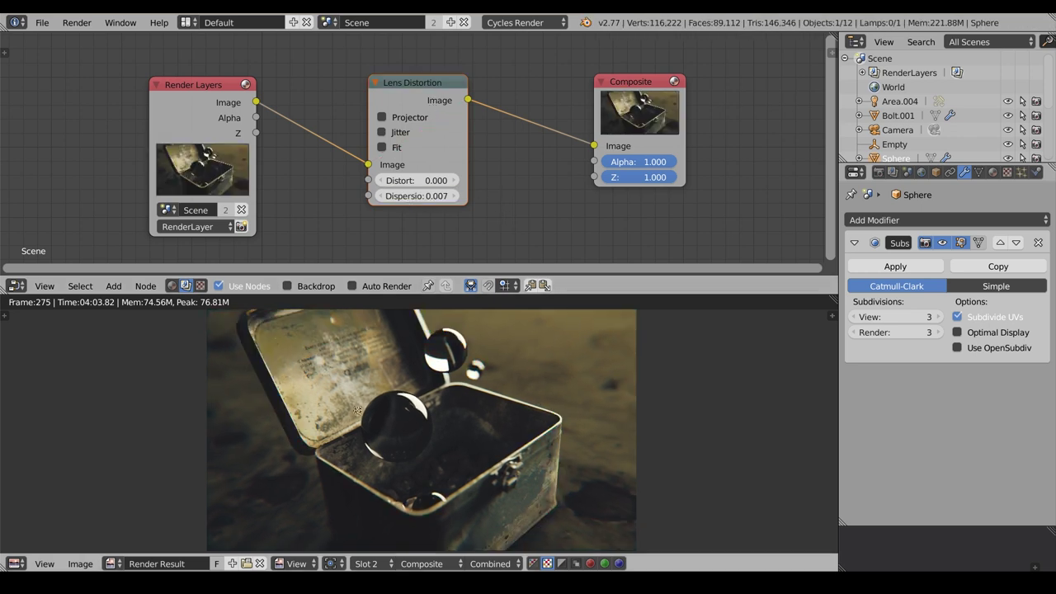
Set the Lens Distortion dispersion to 0.01 and compare the render closely with the node muted and unmuted
scroll(373, 426, up, 6)
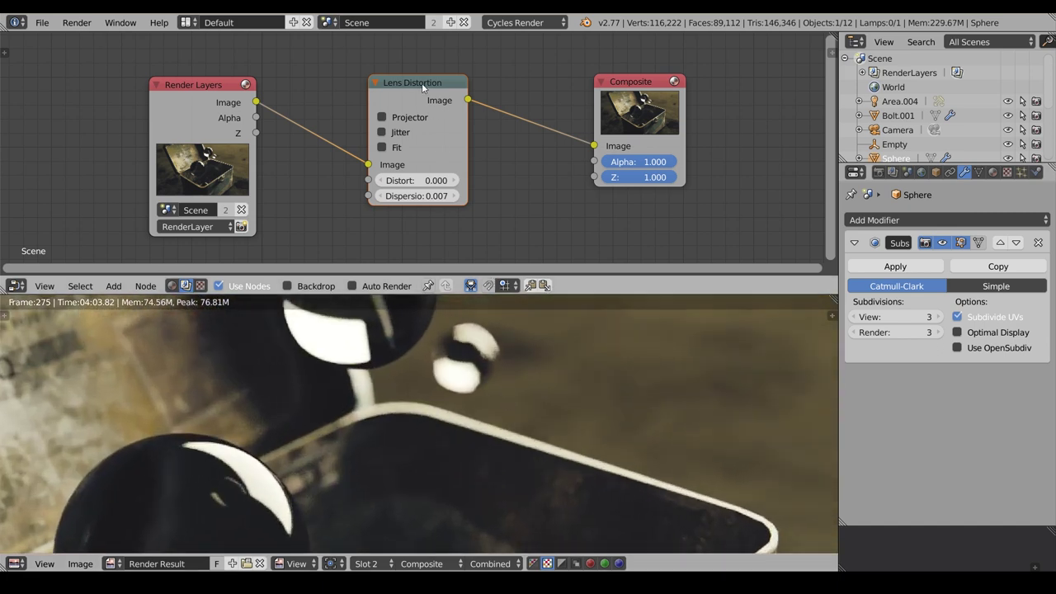
click(425, 198)
text(0.01)
key(Return)
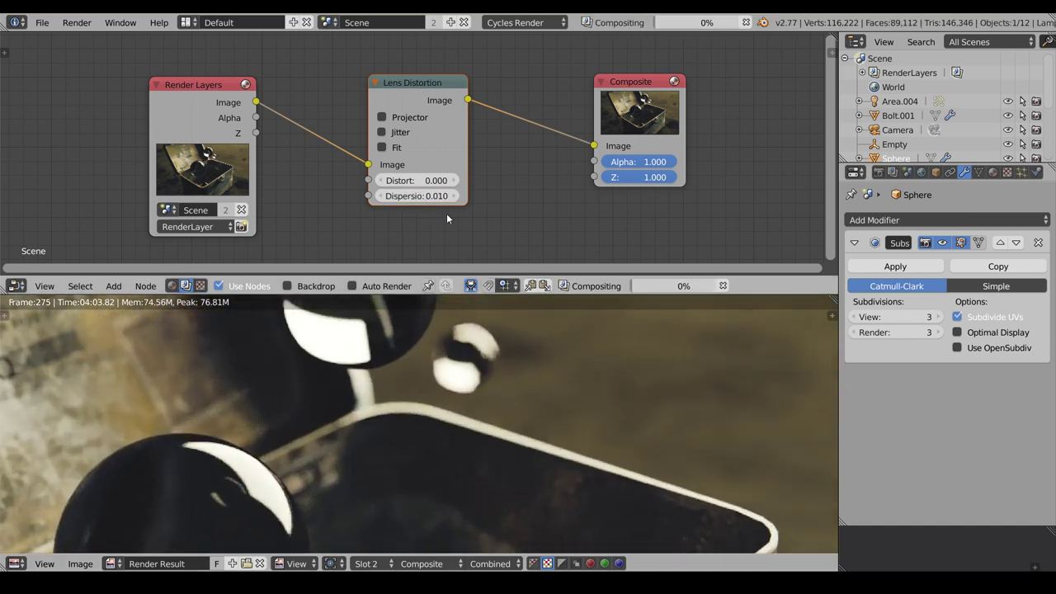
key(m)
key(m)
scroll(221, 476, down, 5)
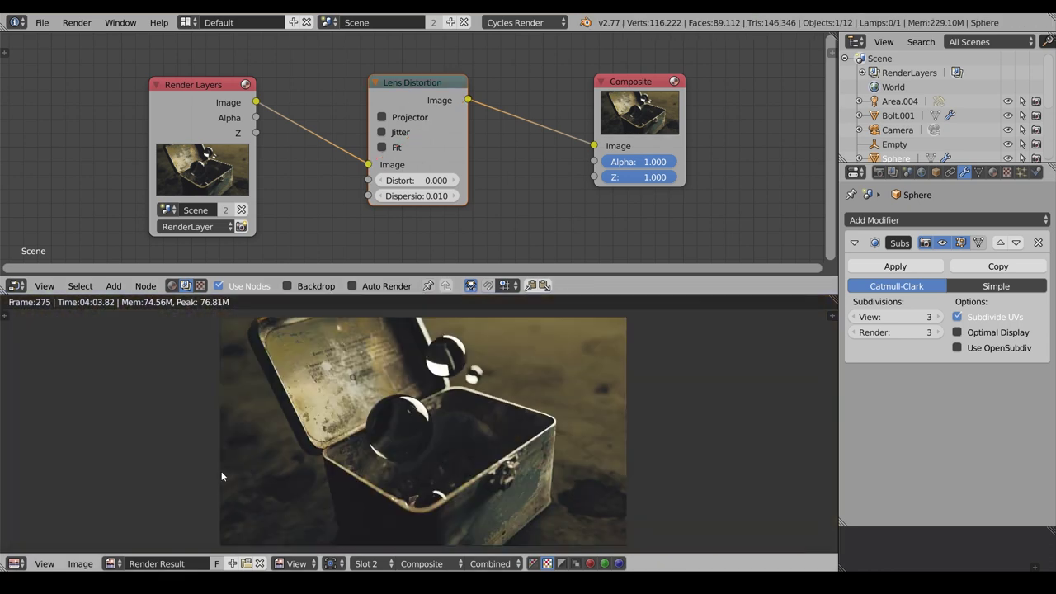
Save the composited render as the PNG file iron_tin_01.png in the 13_bonus_postpro folder, overwriting the existing file
click(90, 564)
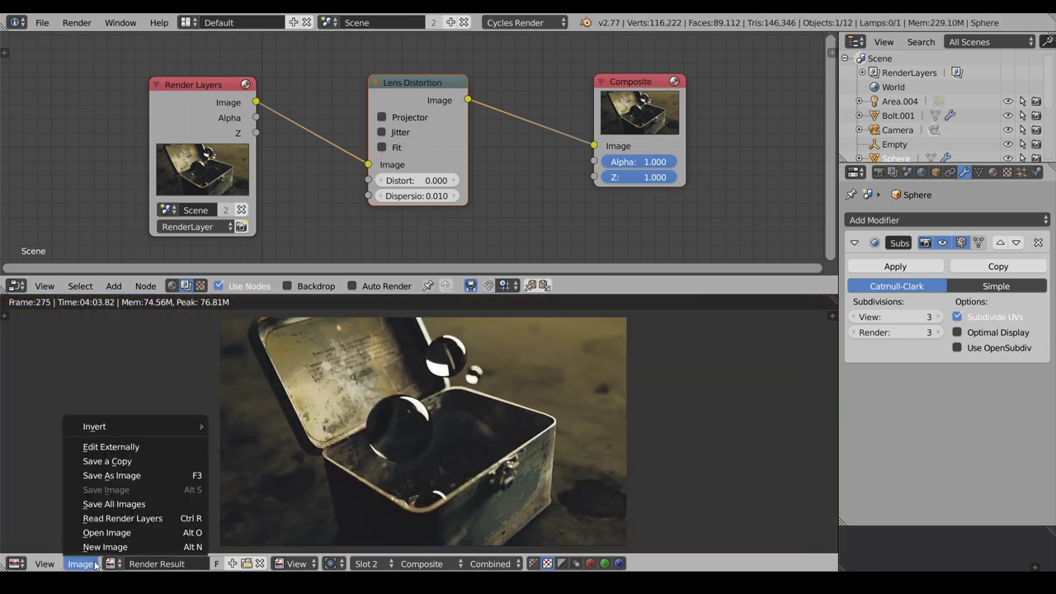
click(151, 476)
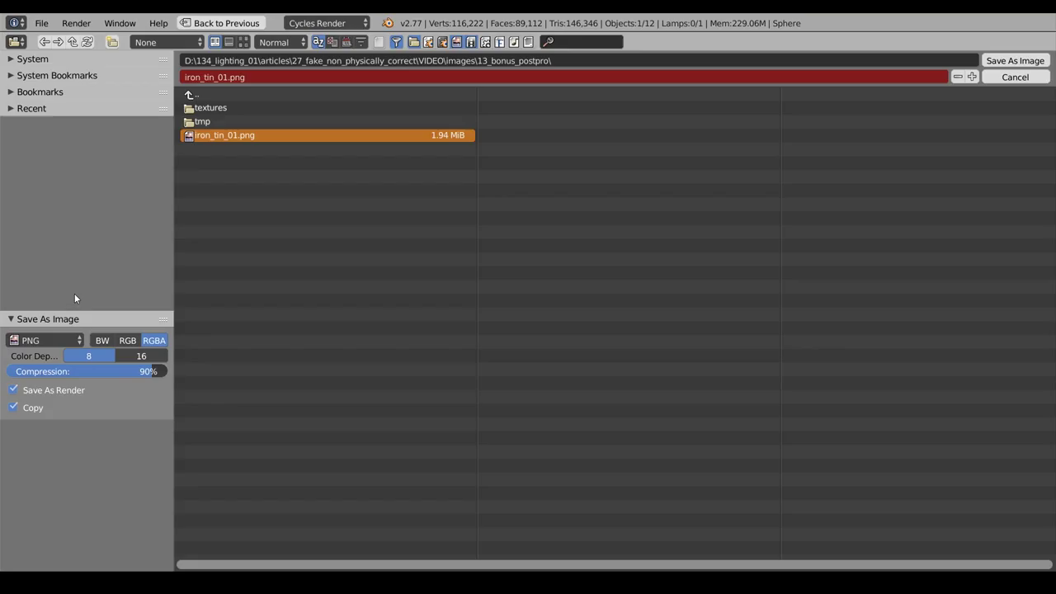
click(1015, 61)
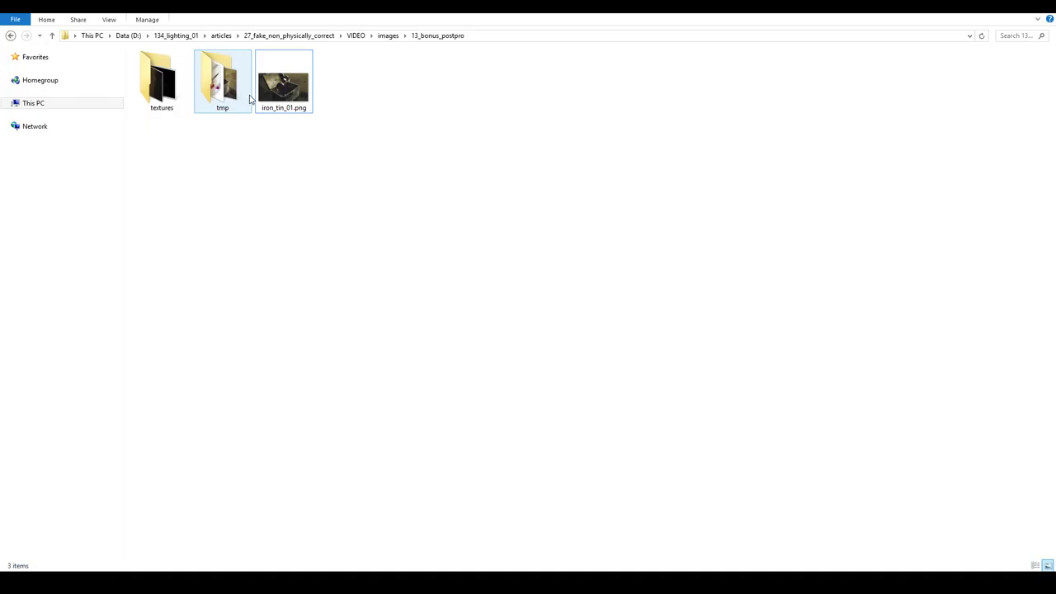
Open iron_tin_01.png in Krita and rename its layer to image
click(283, 83)
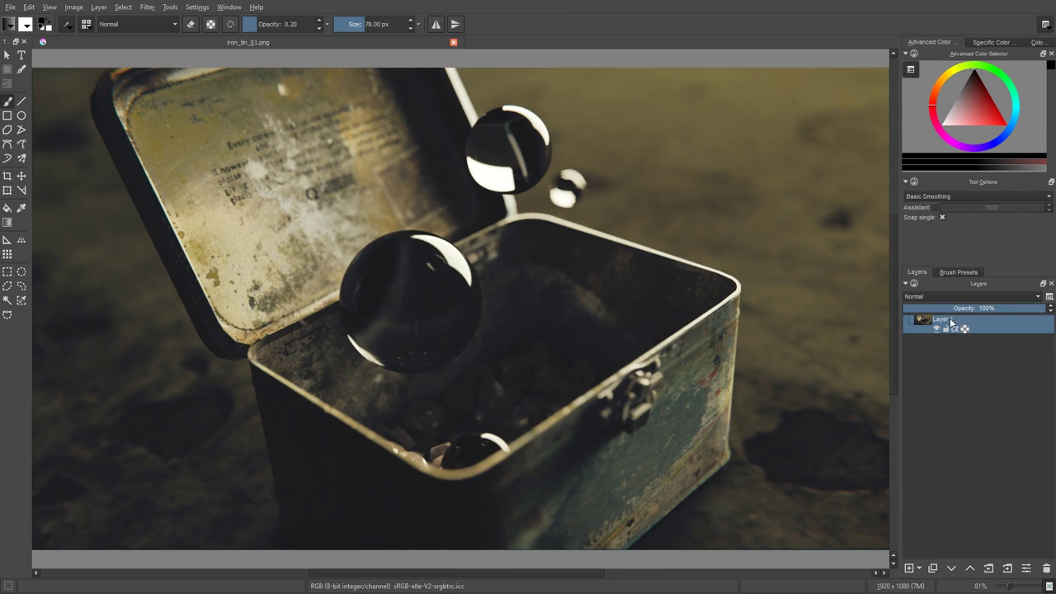
double_click(951, 320)
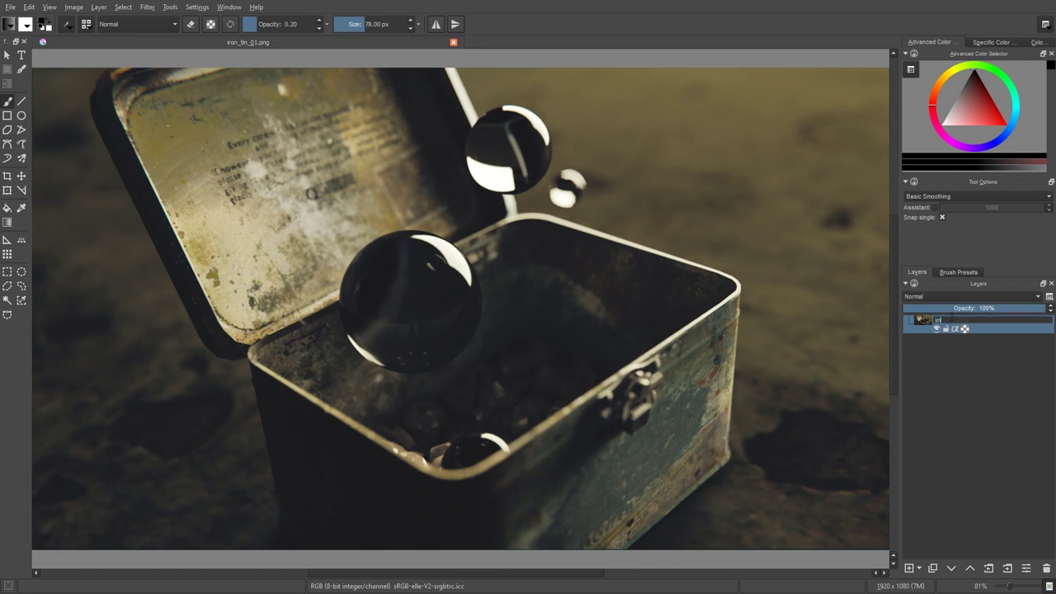
text(image)
key(Return)
key(minus)
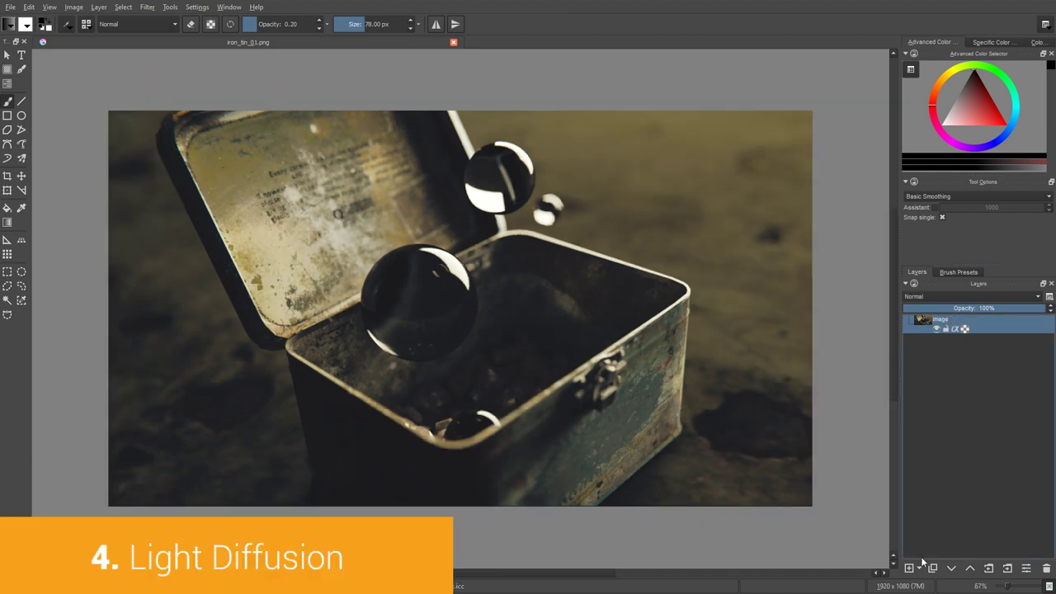
Duplicate the image layer and name the copy diffusion
click(933, 567)
double_click(947, 320)
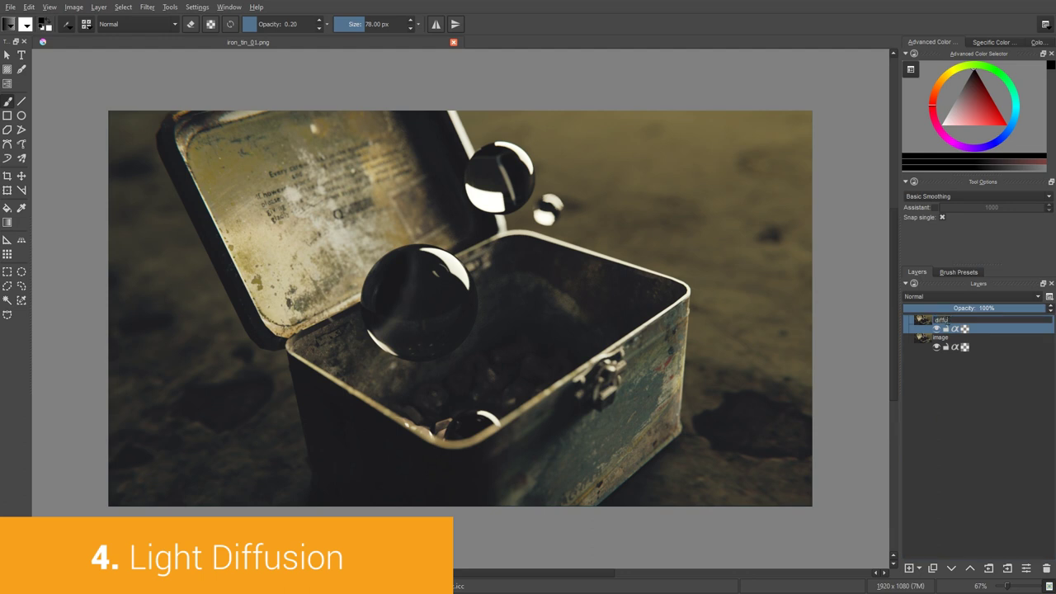
key(Return)
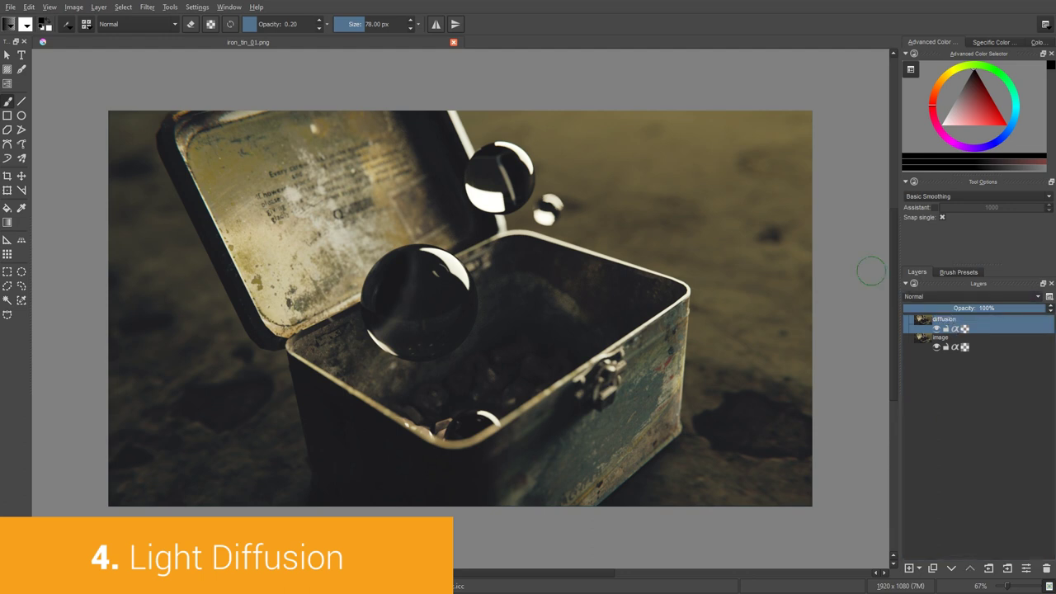
Apply a Gaussian Blur of about 15.6 px to the diffusion layer and set its blending mode to Soft Light (SVG)
click(147, 7)
mouse_move(220, 58)
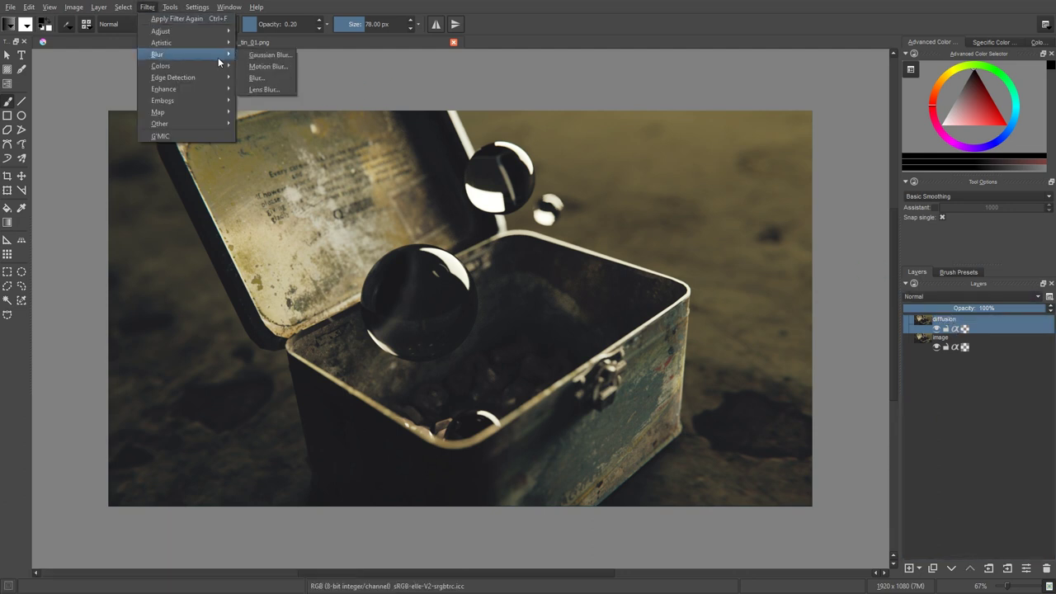
click(273, 57)
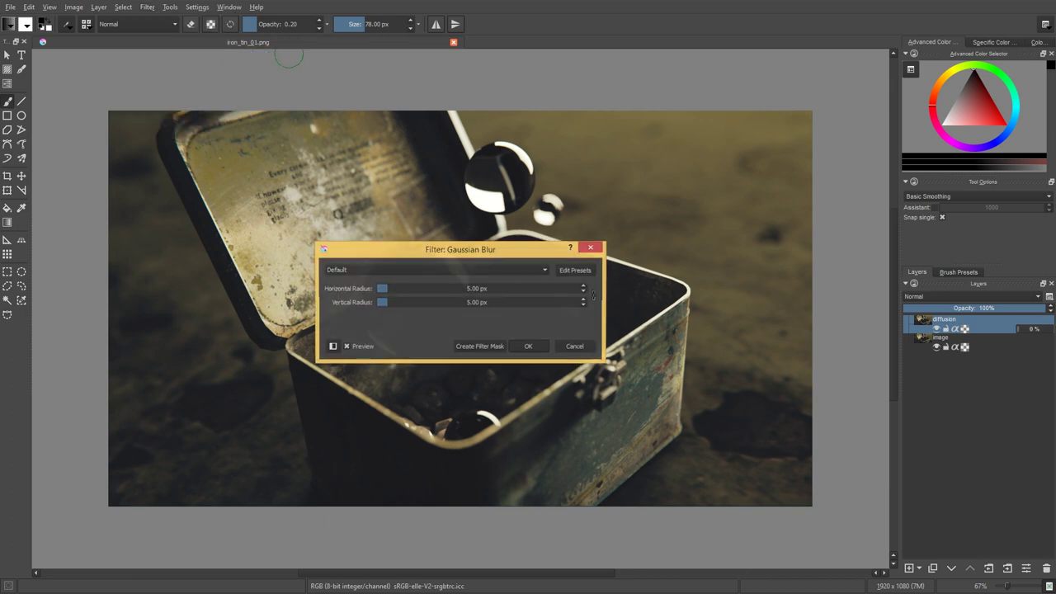
drag(445, 243, 762, 106)
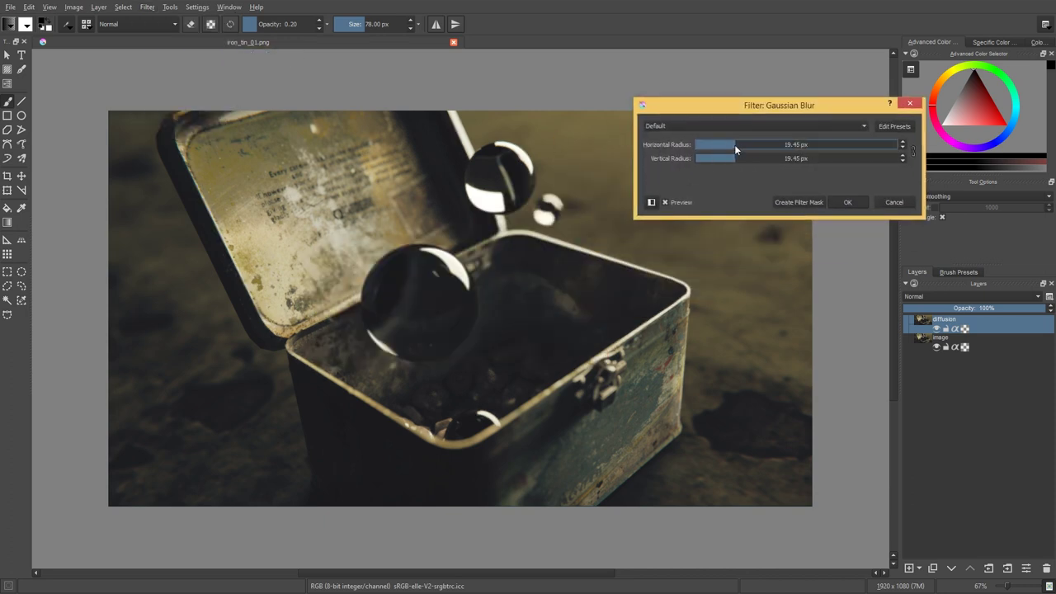
drag(733, 148, 729, 145)
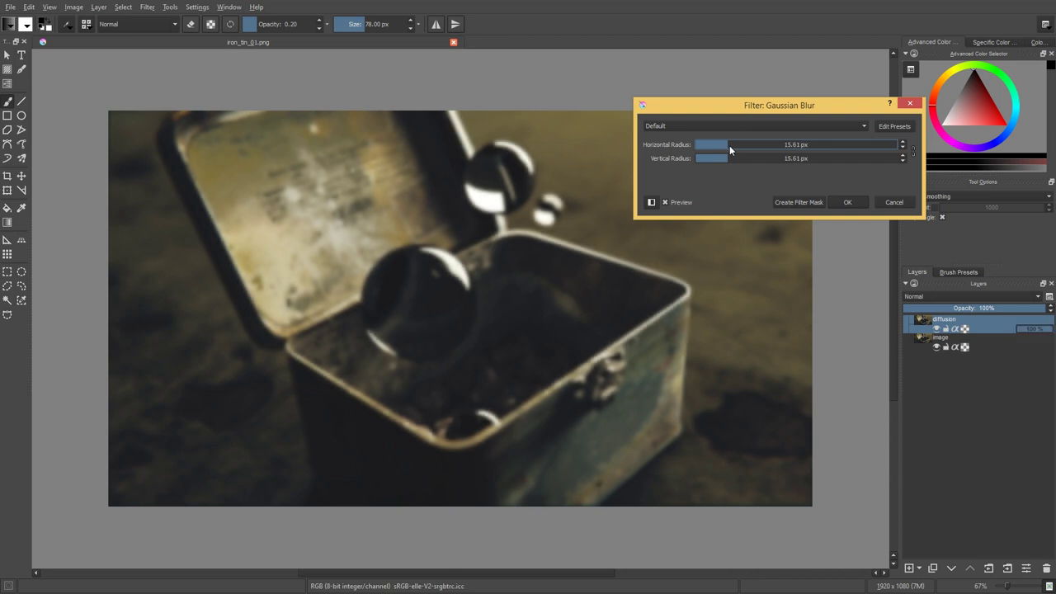
click(849, 203)
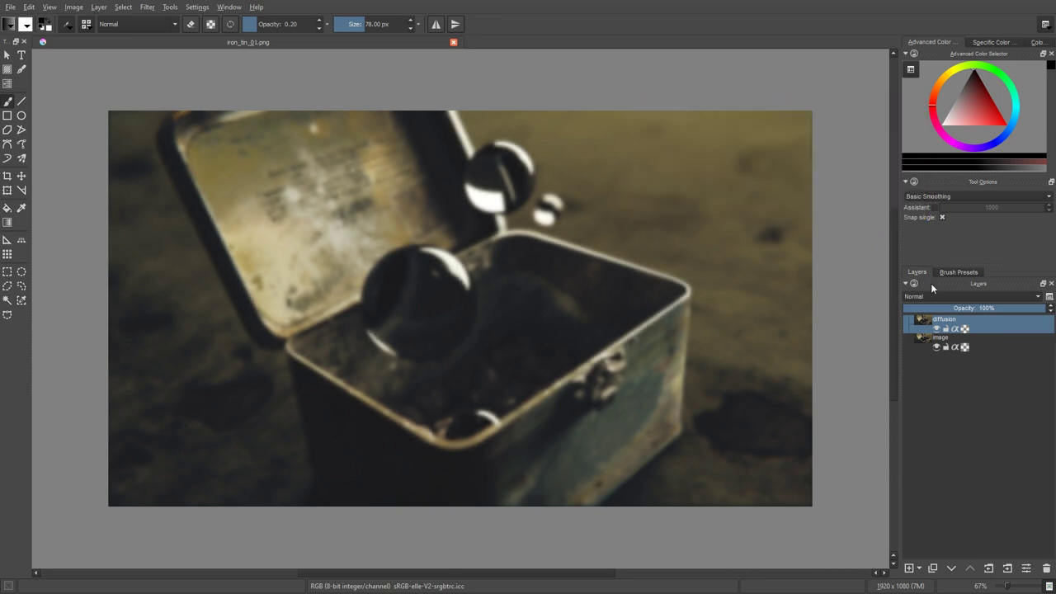
click(924, 296)
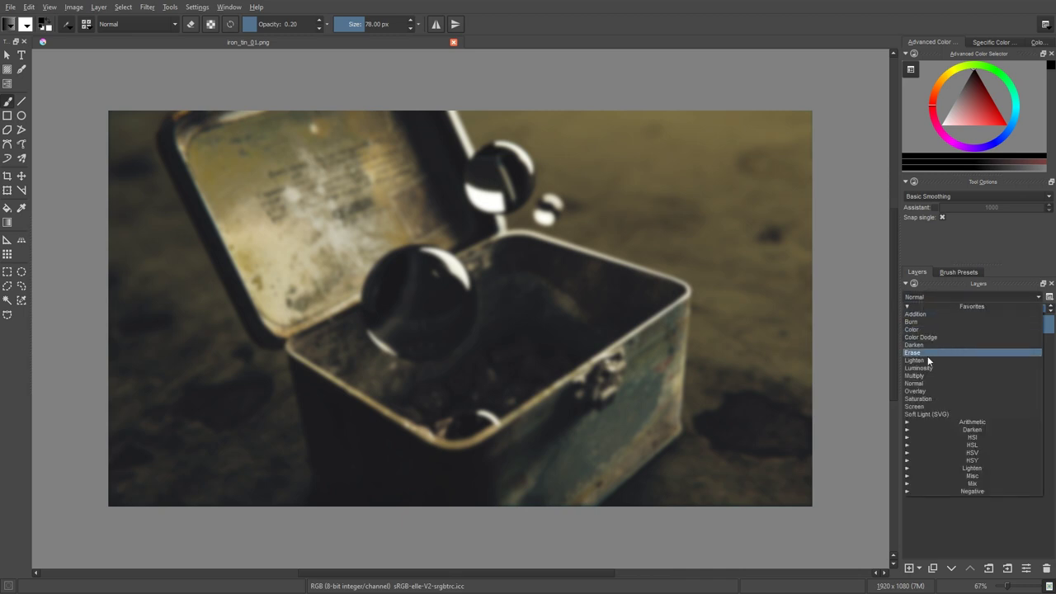
click(953, 413)
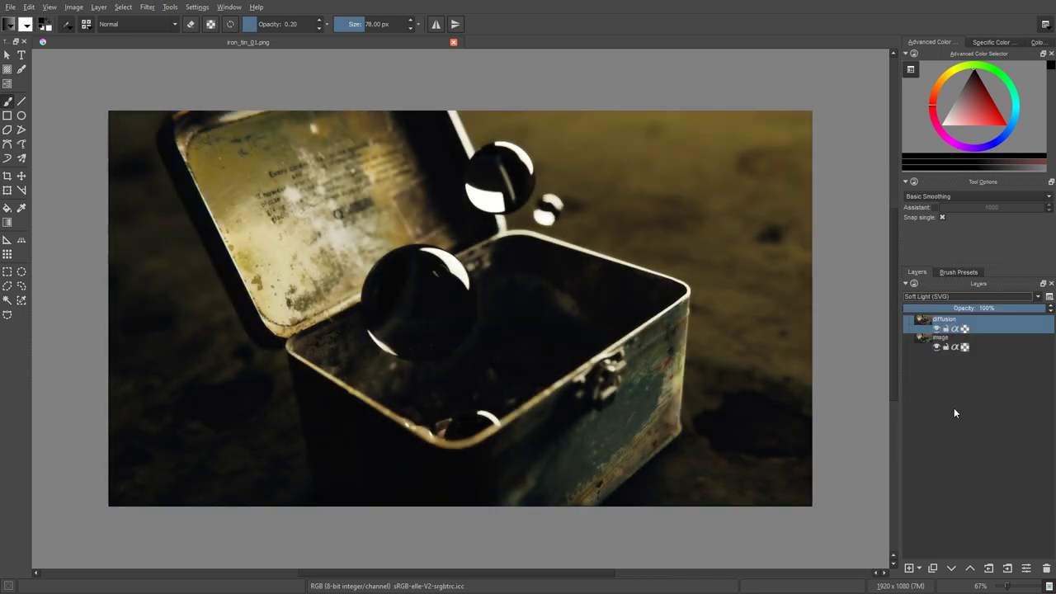
Brighten the diffusion layer with an RGBA color adjustment curve through about 9→30 and 122→210, and compare with the layer hidden
key(ctrl+m)
drag(484, 182, 855, 179)
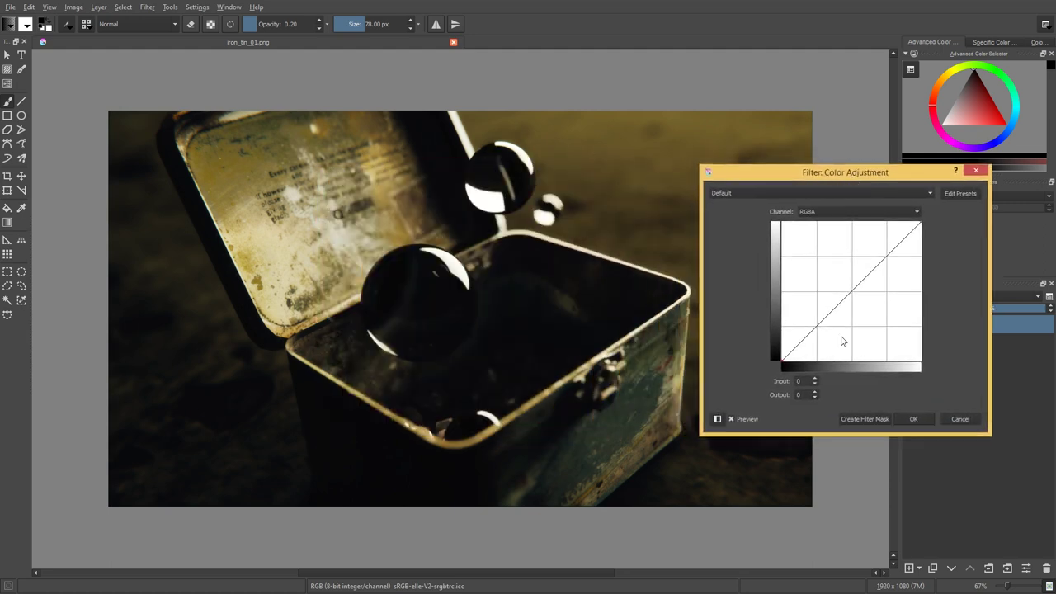
drag(792, 356, 789, 345)
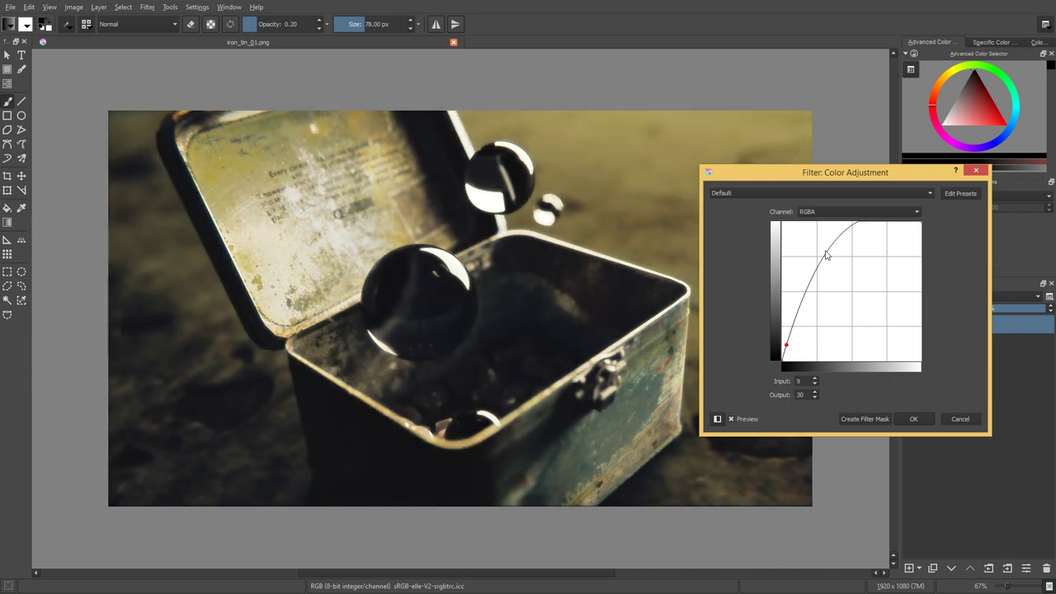
drag(827, 256, 849, 246)
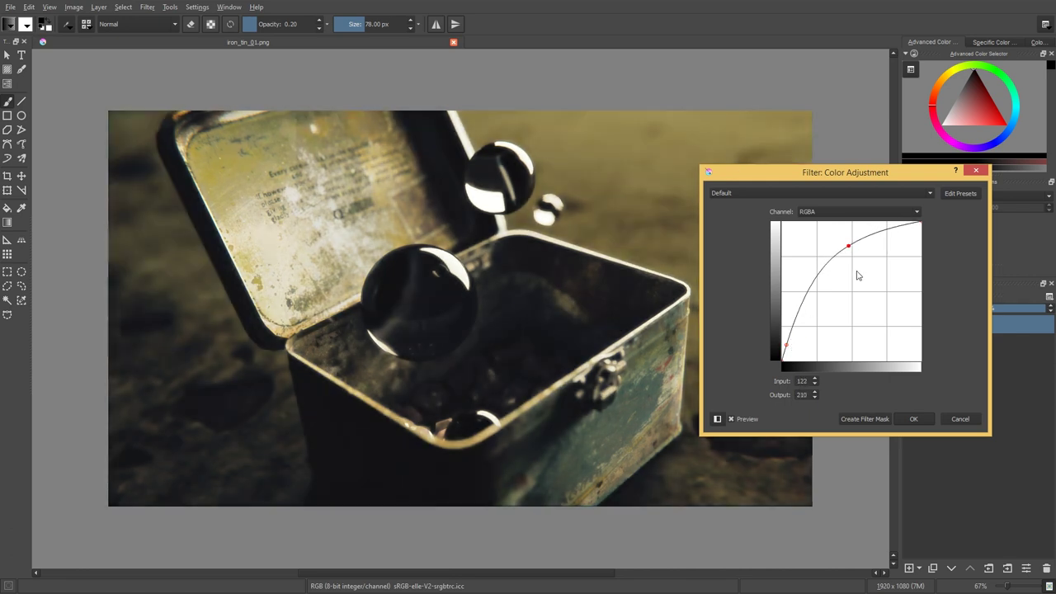
click(914, 419)
click(937, 330)
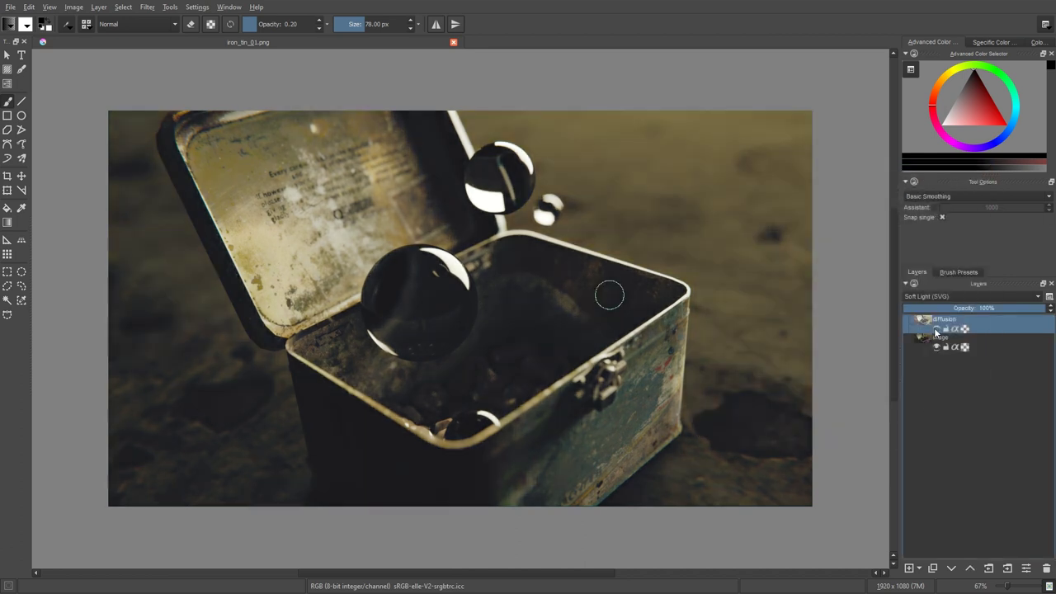
click(936, 328)
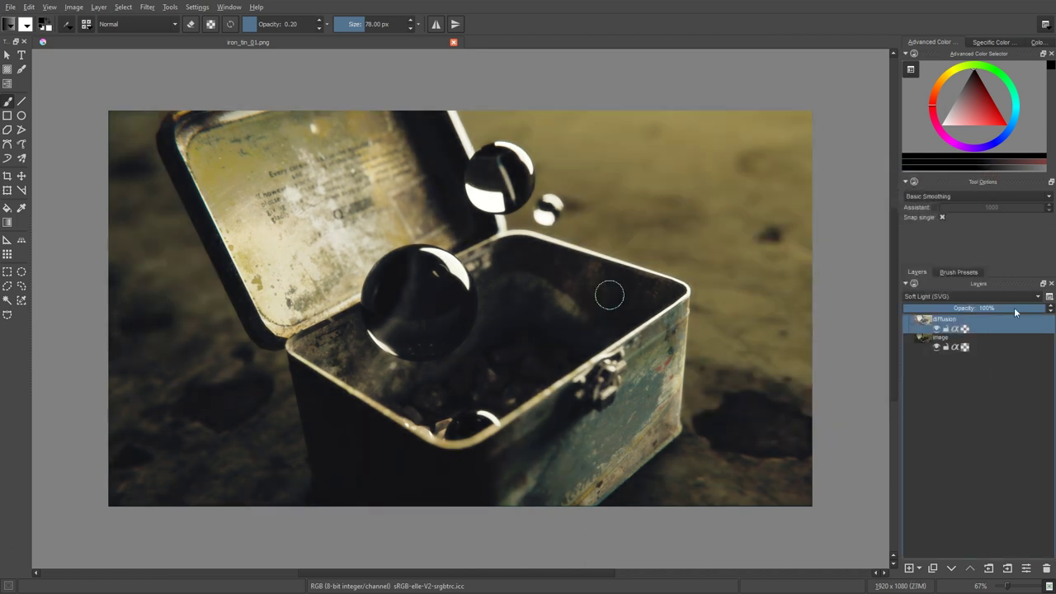
Lower the diffusion layer's opacity to 25%
drag(1016, 311, 935, 309)
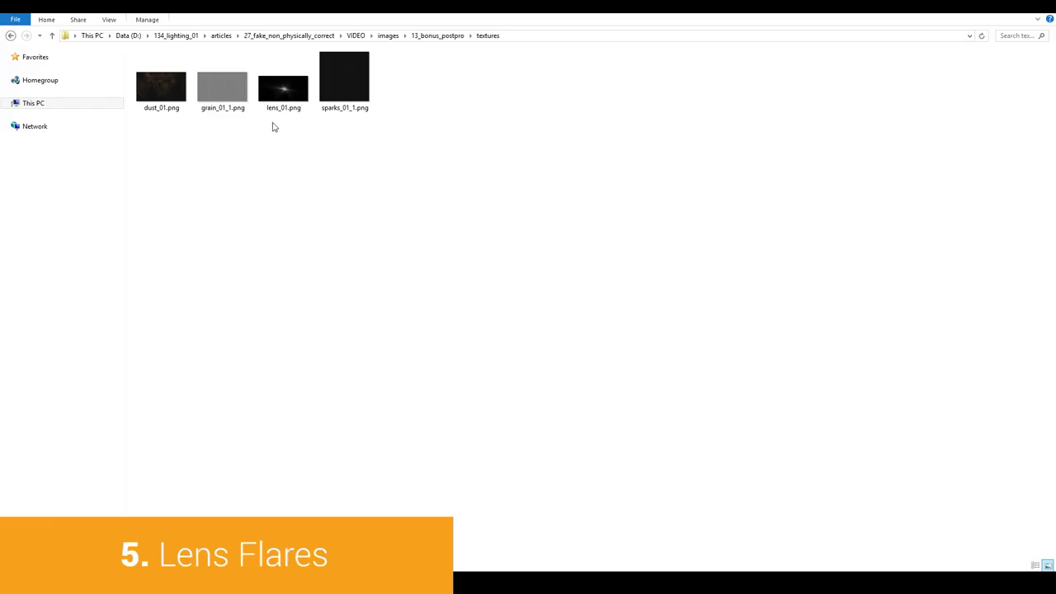
Insert lens_01.png from the textures folder as a new layer in the Krita document
drag(283, 89, 454, 302)
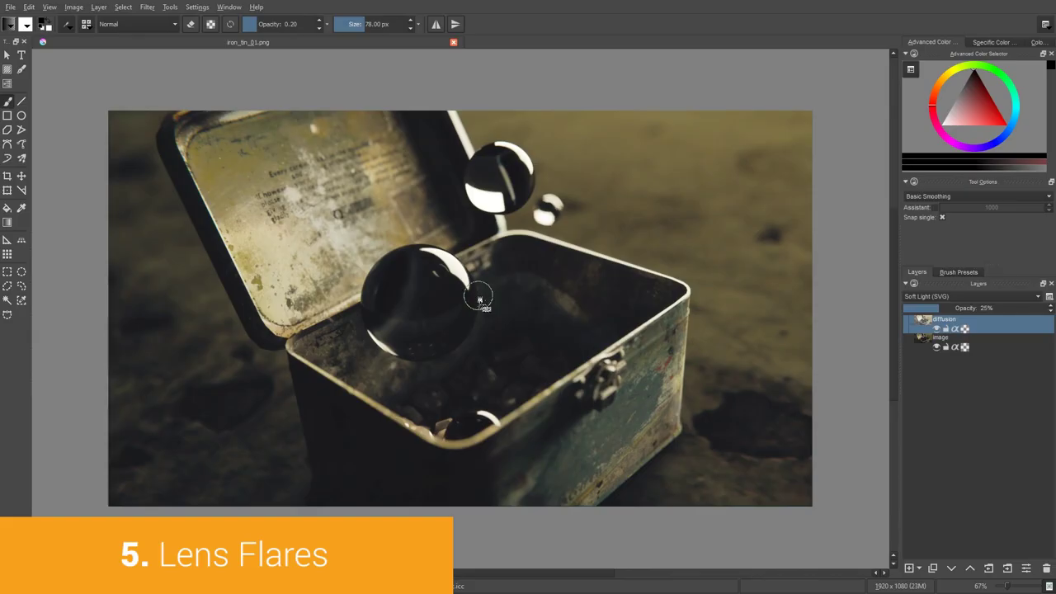
drag(483, 318, 485, 319)
click(532, 309)
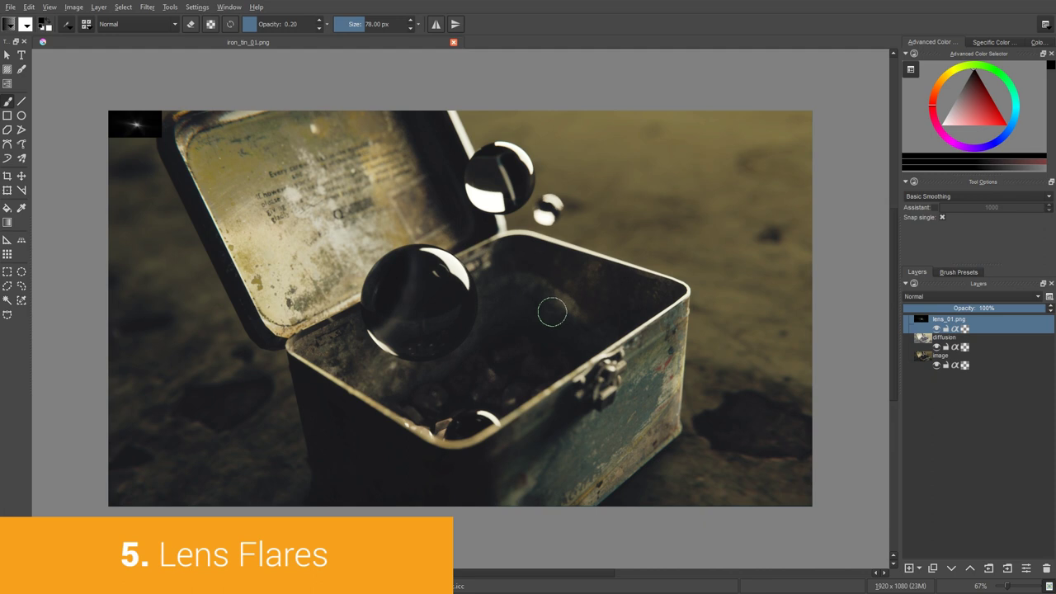
Move the lens flare onto the lower-left highlight of the large sphere and set its blending mode to Addition
click(22, 177)
drag(142, 130, 171, 155)
drag(172, 155, 279, 227)
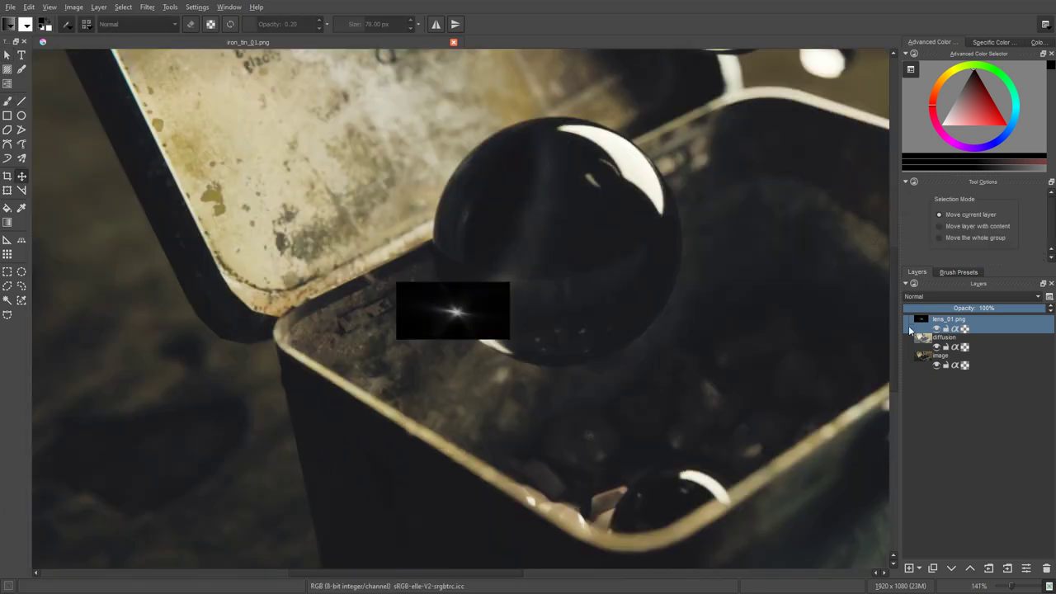
click(939, 296)
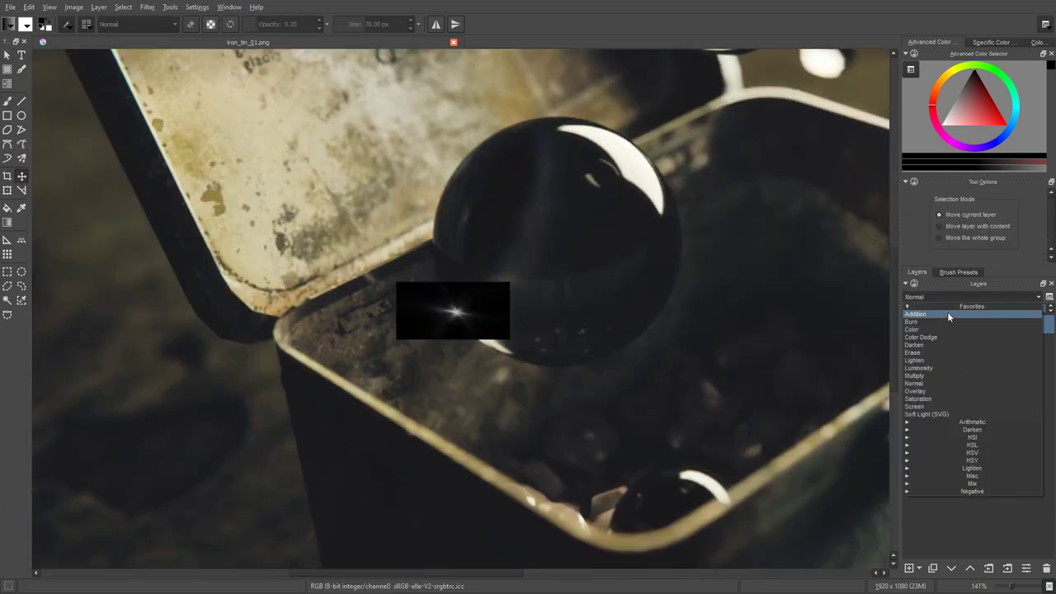
click(947, 313)
key(b)
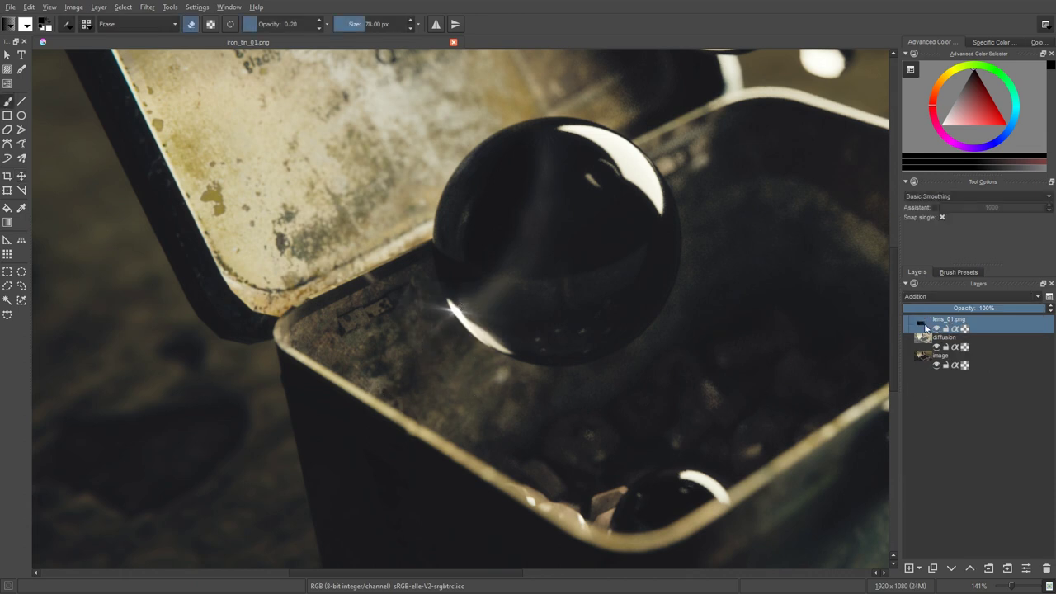
Duplicate the flare layer, move the copy to the other end of the same highlight and scale it down
right_click(922, 326)
click(928, 539)
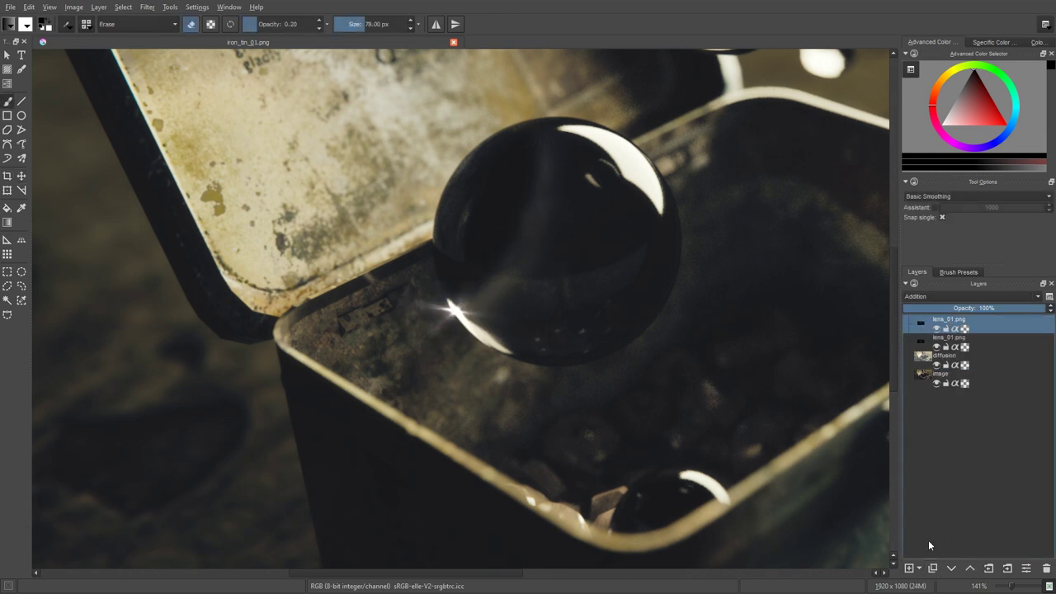
key(t)
drag(456, 310, 504, 347)
key(ctrl+t)
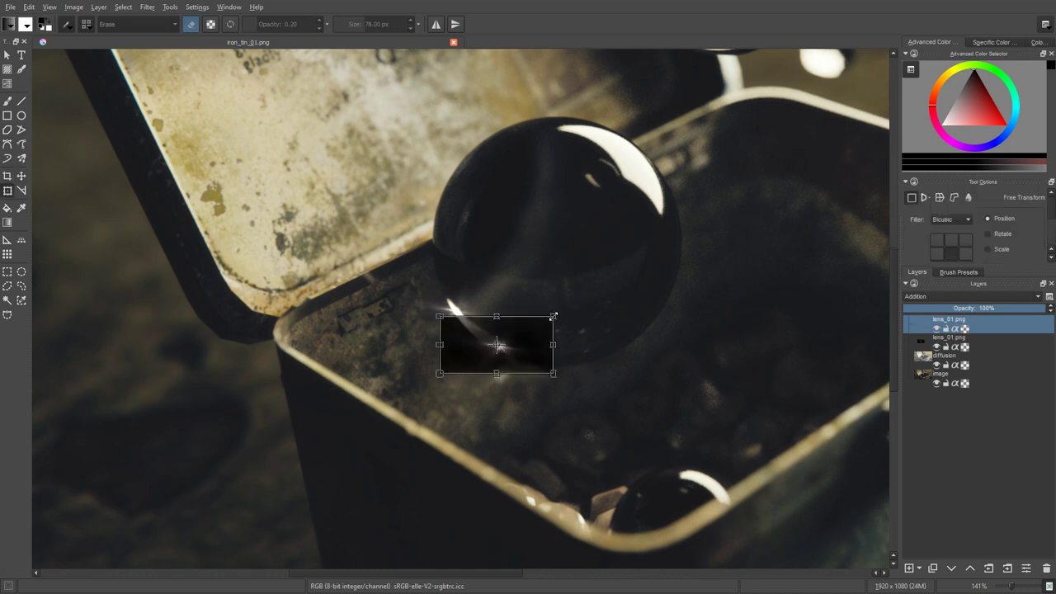
shift+drag(554, 317, 662, 180)
key(t)
Place more copies of the small flare on the large sphere's upper highlight and the upper sphere's highlights
click(933, 568)
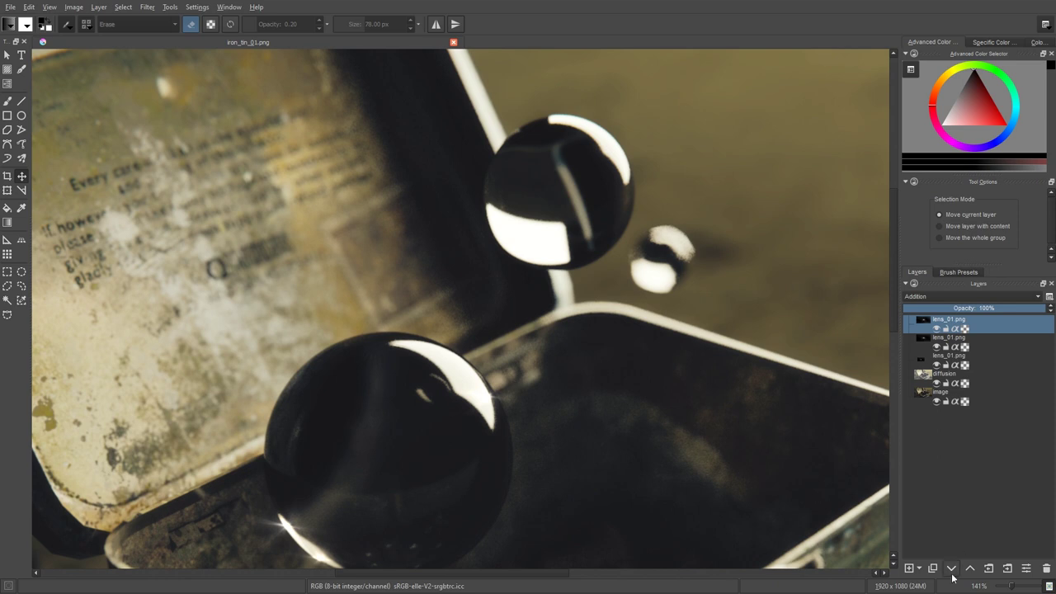
click(933, 569)
drag(499, 396, 567, 109)
click(935, 569)
click(933, 569)
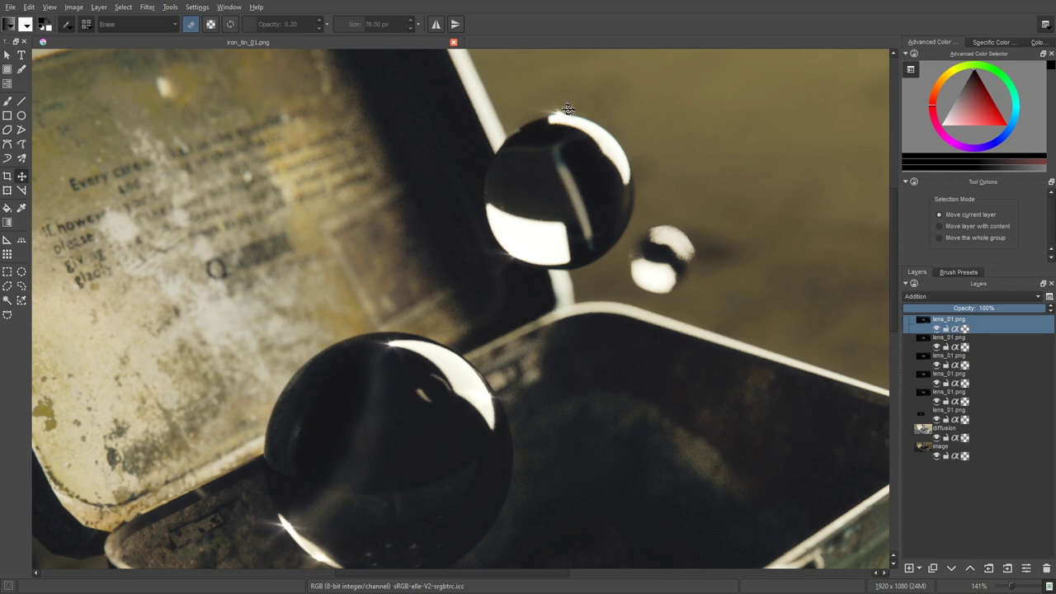
Place further flare copies on the smallest sphere's lower highlight and on the box rim's far right corner
click(932, 567)
drag(560, 107, 663, 288)
click(933, 568)
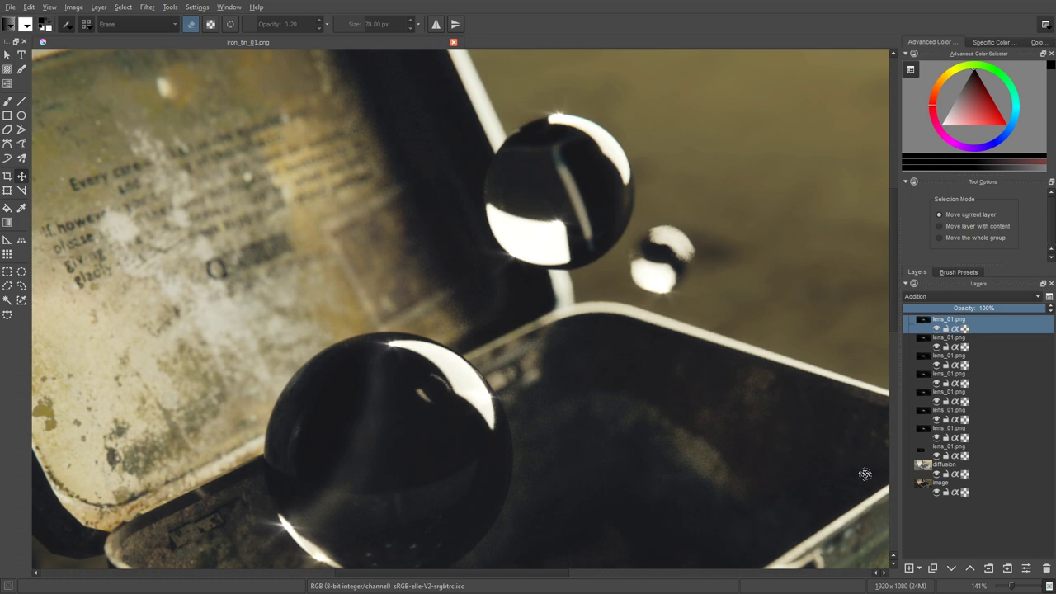
click(932, 568)
click(934, 570)
middle_drag(750, 429, 506, 314)
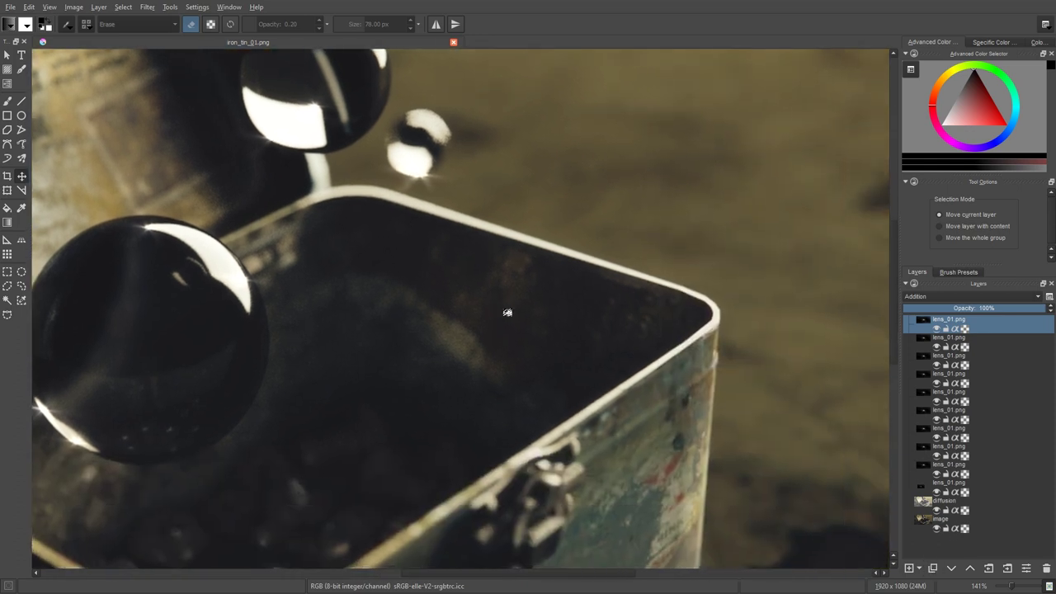
drag(420, 173, 714, 305)
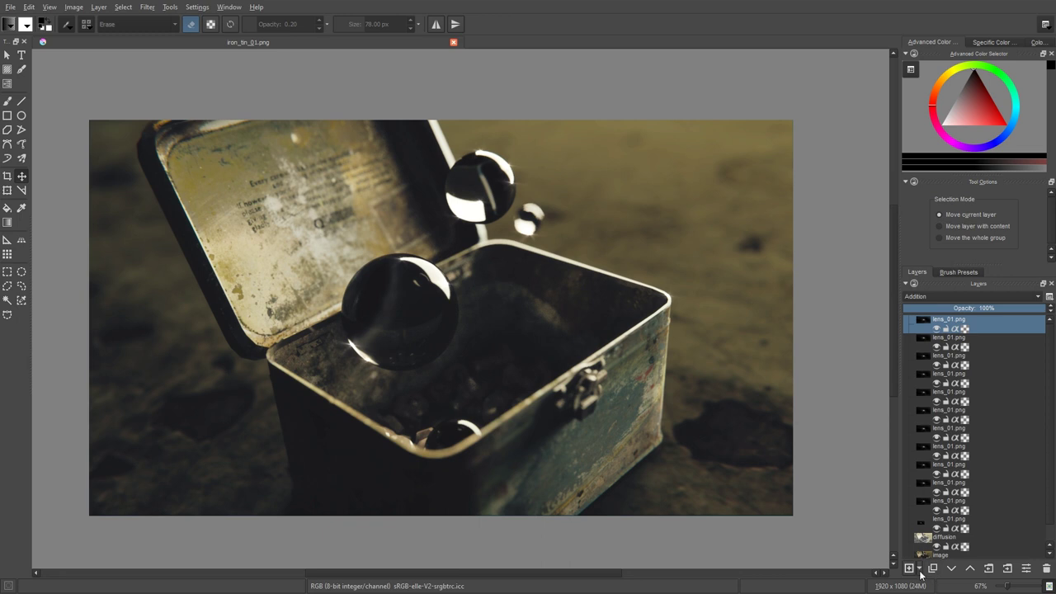
Add a group layer above the flare layers and name it lens flares
click(921, 571)
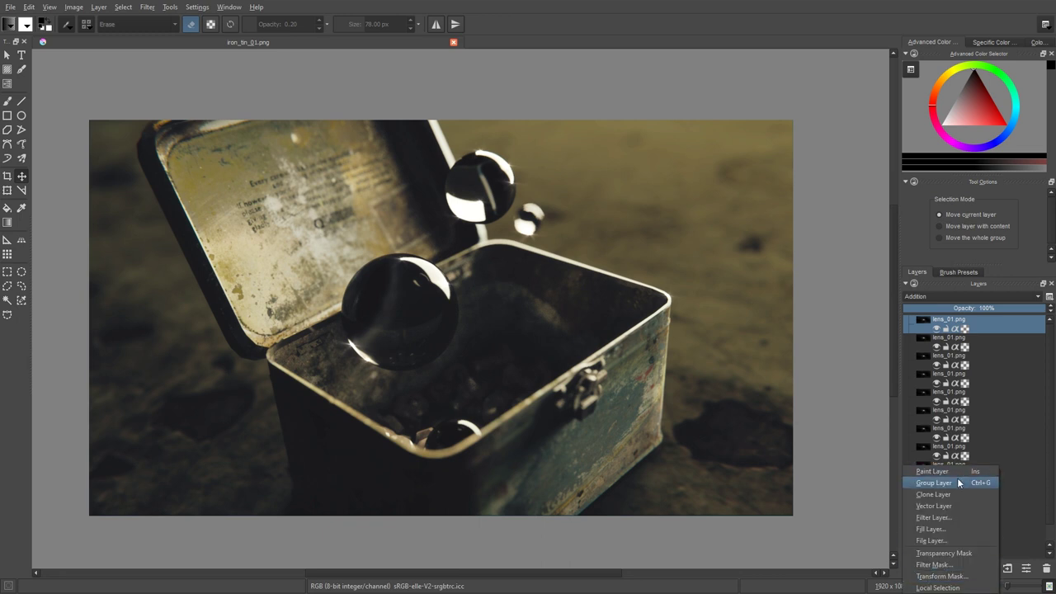
click(940, 476)
double_click(952, 320)
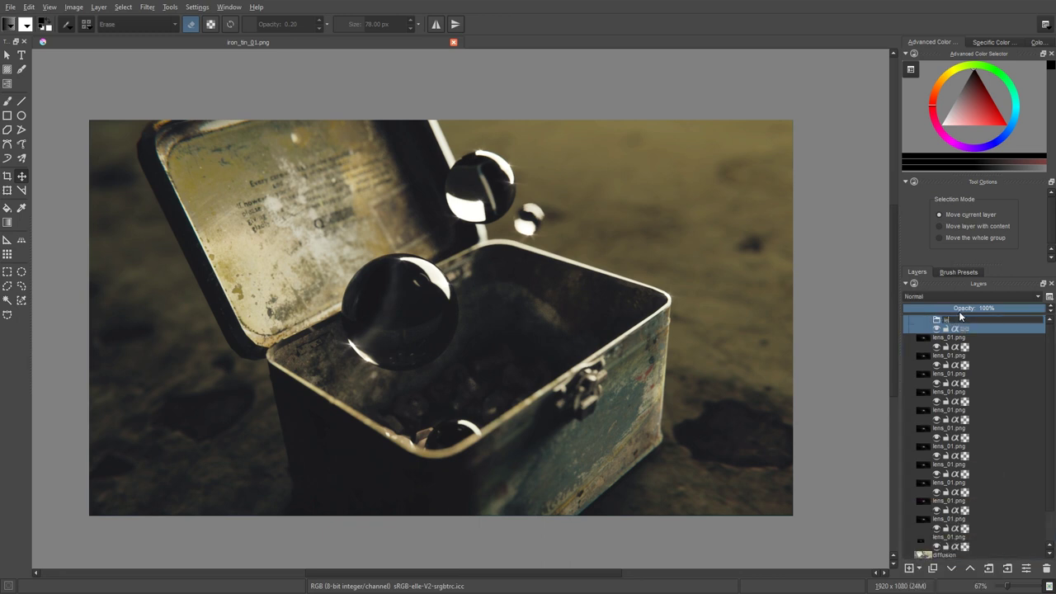
text(lens flares)
key(Return)
Move all lens_01.png layers into the lens flares group and set the group's blending mode to Addition
click(924, 341)
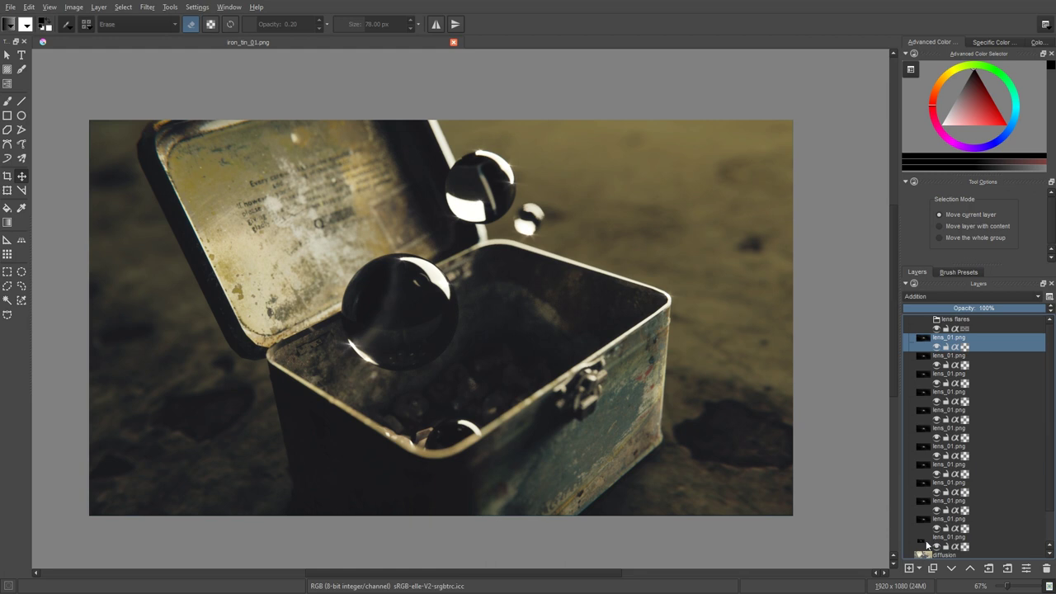
shift+click(925, 543)
drag(922, 345, 939, 329)
click(945, 328)
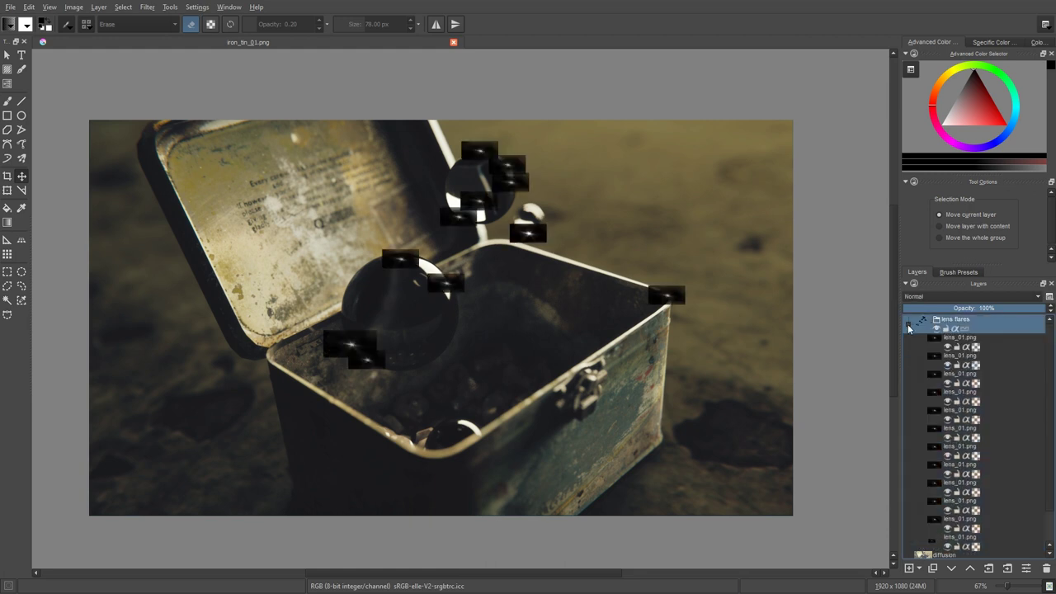
click(907, 326)
click(939, 297)
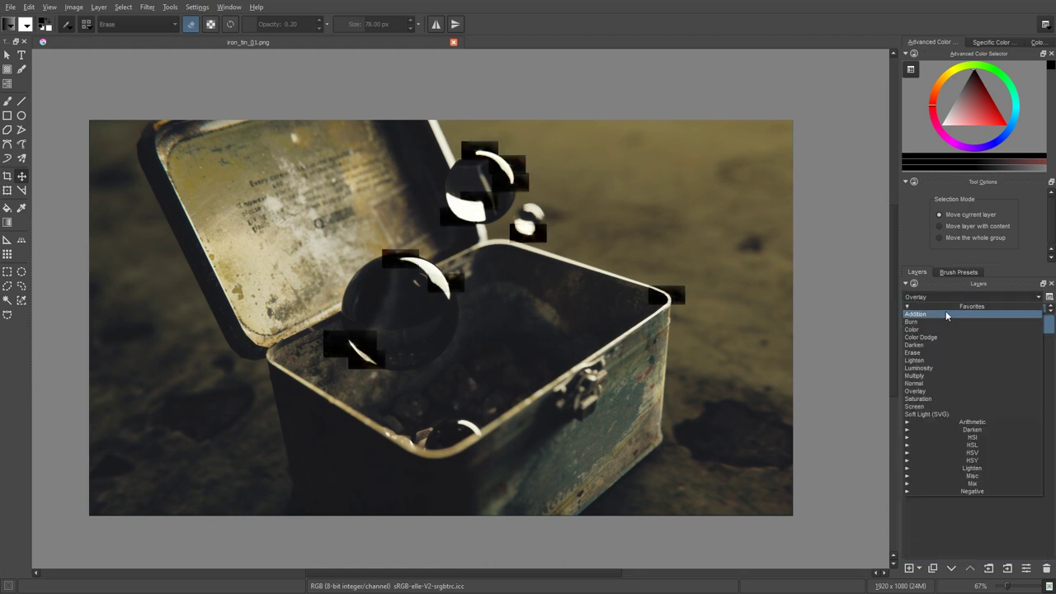
click(945, 313)
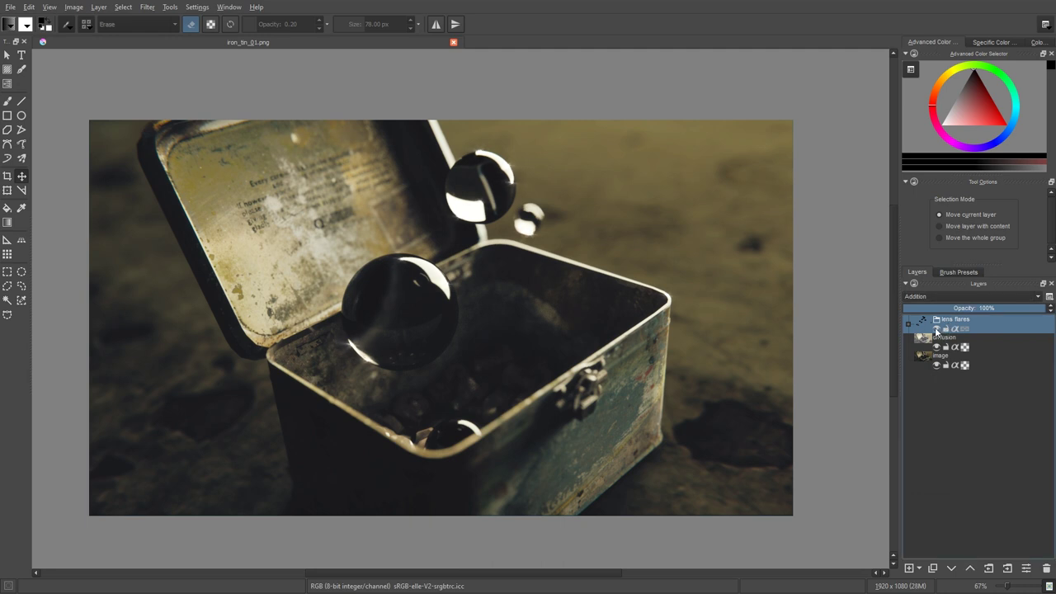
Add a new paint layer named paint and set its blending mode to Overlay
key(Insert)
double_click(945, 320)
text(paint)
key(Return)
key(b)
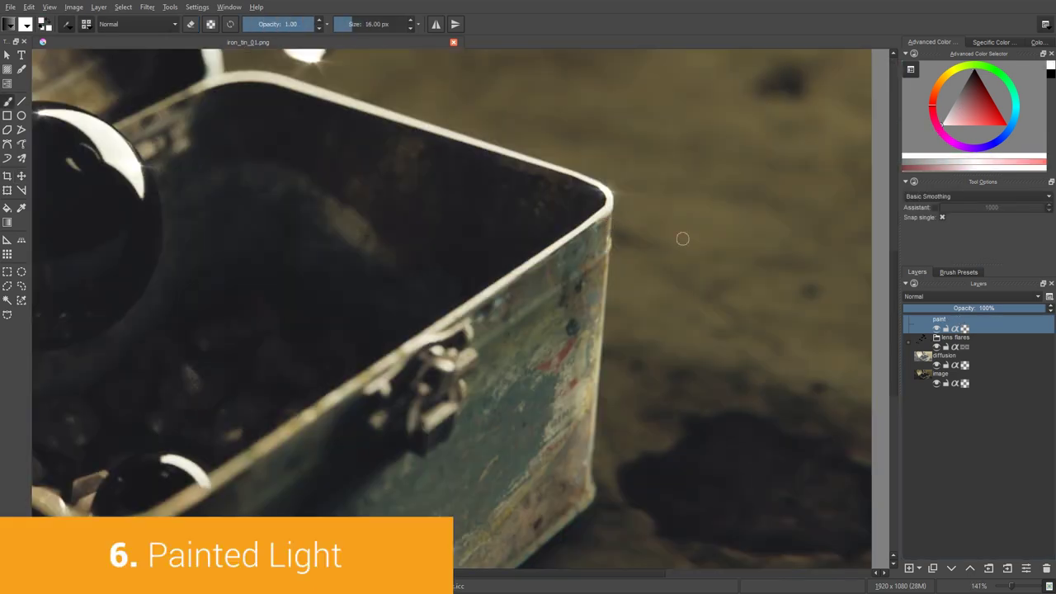
click(931, 296)
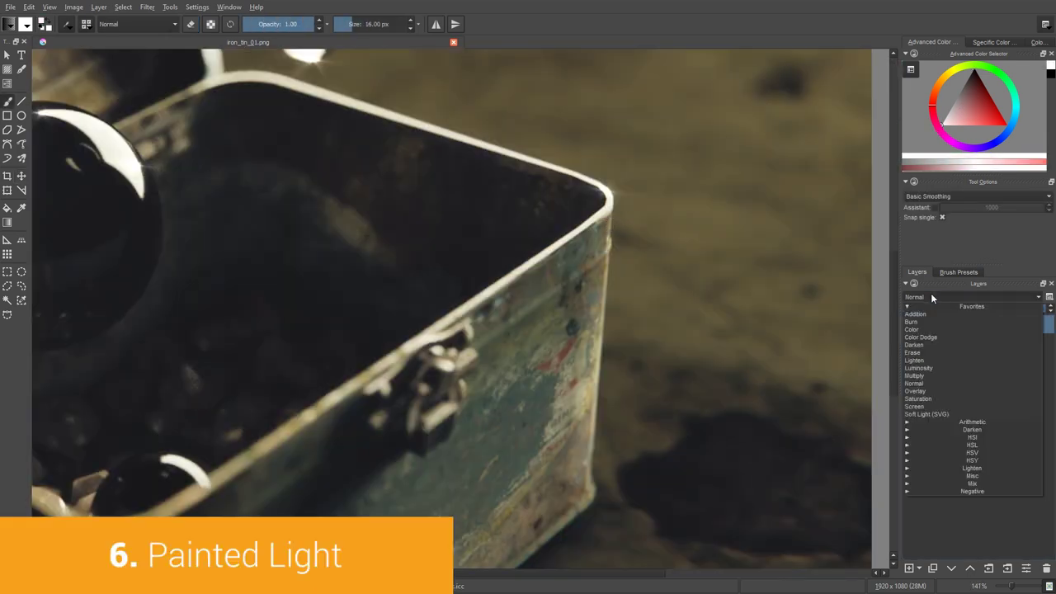
click(938, 391)
Paint white light along the box's right corner, outer side and lid edge with a 16 px brush at 0.33 opacity
key(])
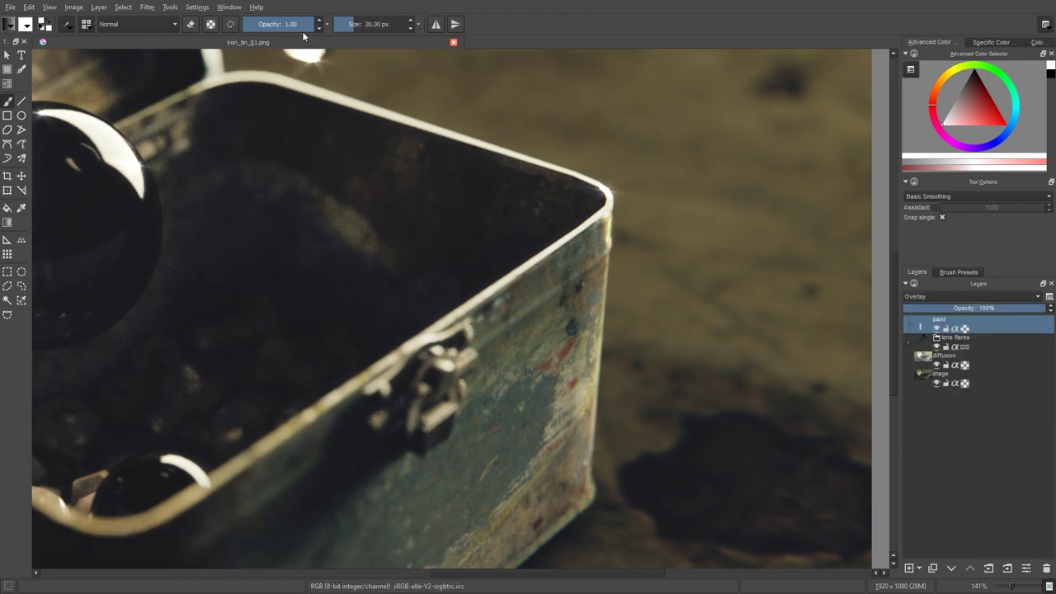
click(266, 26)
key(])
mouse_move(600, 228)
mouse_down()
mouse_move(605, 250)
mouse_move(607, 221)
mouse_move(608, 303)
mouse_up()
key([)
key([)
drag(602, 252, 596, 379)
drag(599, 308, 595, 479)
mouse_move(451, 408)
mouse_down()
mouse_move(462, 368)
mouse_move(576, 280)
mouse_up()
mouse_move(588, 505)
mouse_down()
mouse_move(563, 530)
mouse_move(580, 507)
mouse_up()
drag(598, 224, 544, 271)
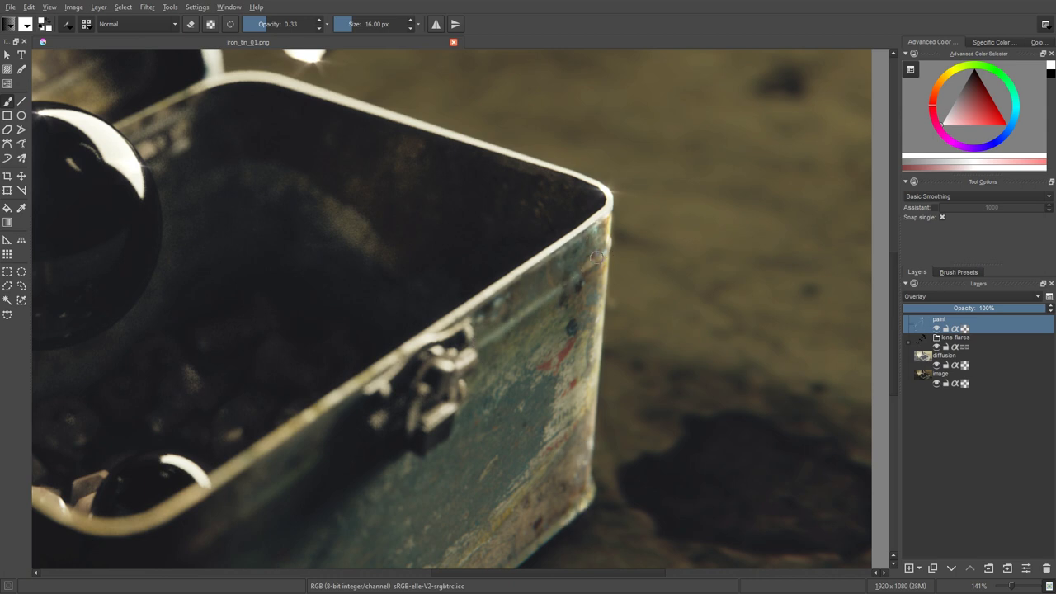
drag(605, 253, 587, 268)
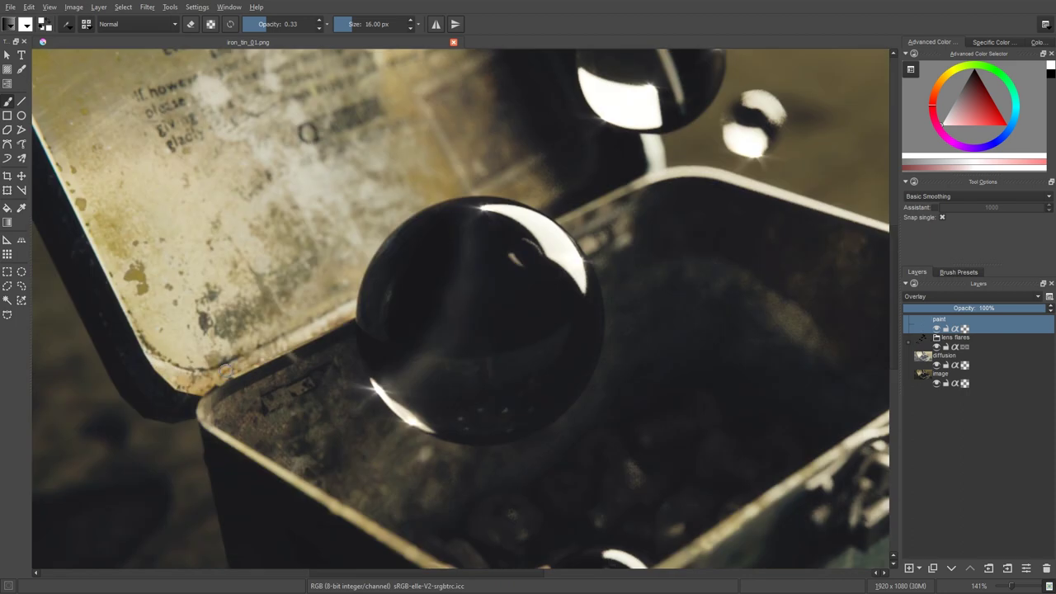
drag(225, 372, 339, 323)
middle_drag(406, 222, 423, 322)
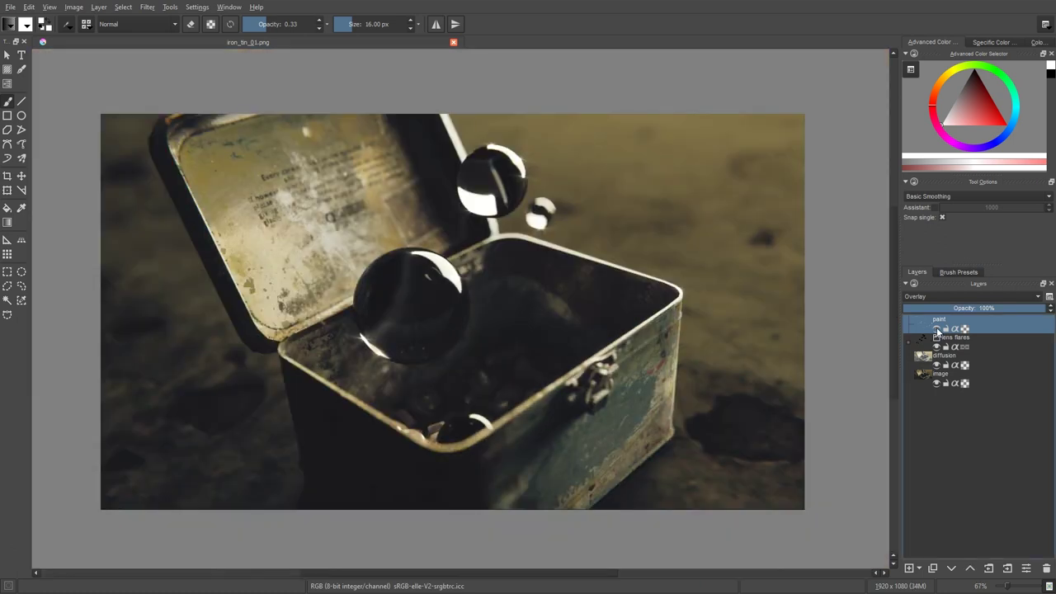
Compare the image with the paint layer hidden and shown, and lower the layer's opacity to 69%
click(936, 328)
click(937, 329)
click(936, 330)
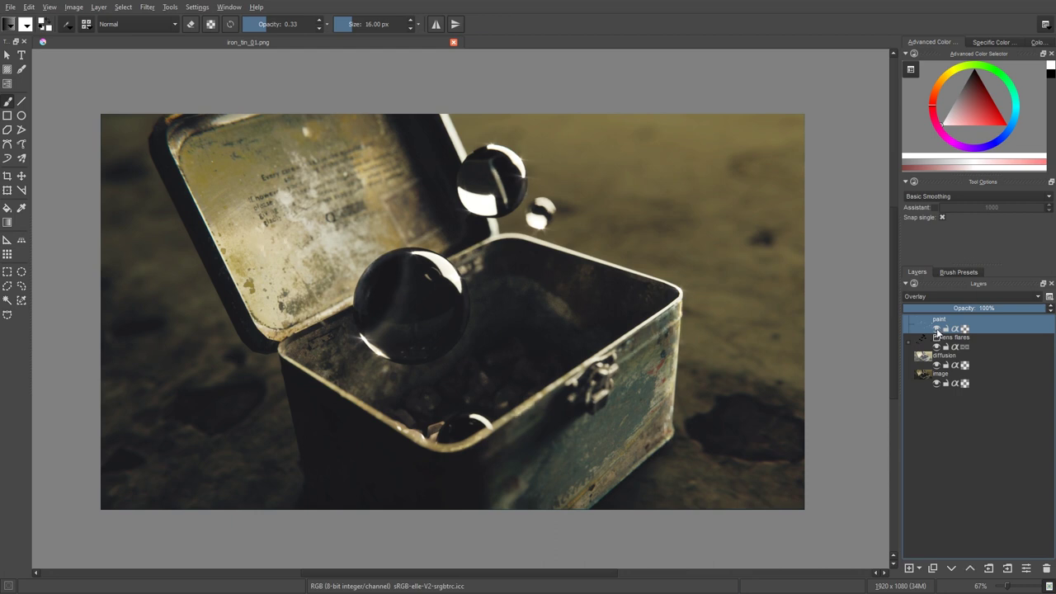
click(936, 330)
click(937, 330)
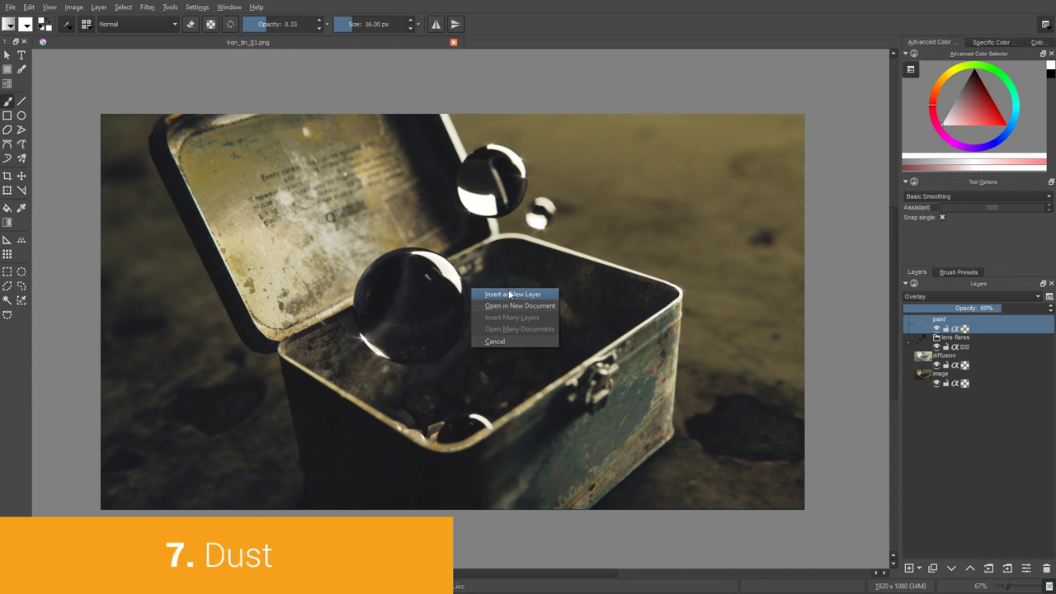
Insert dust_01.png as a new layer and scale it down to fit the canvas
click(511, 295)
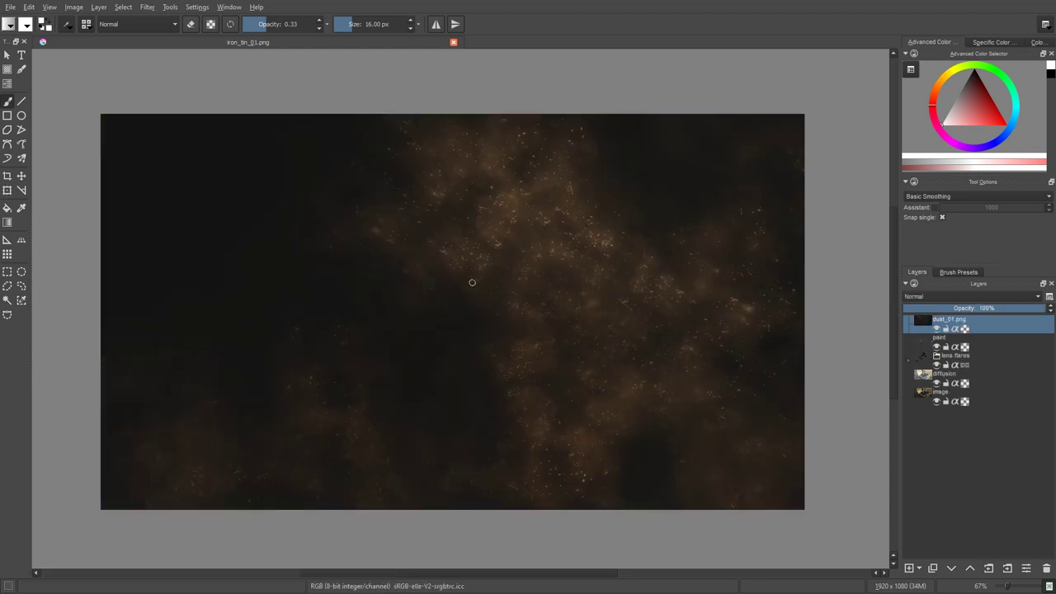
scroll(495, 284, down, 3)
key(ctrl+t)
shift+drag(326, 236, 773, 457)
drag(790, 503, 403, 276)
key(Return)
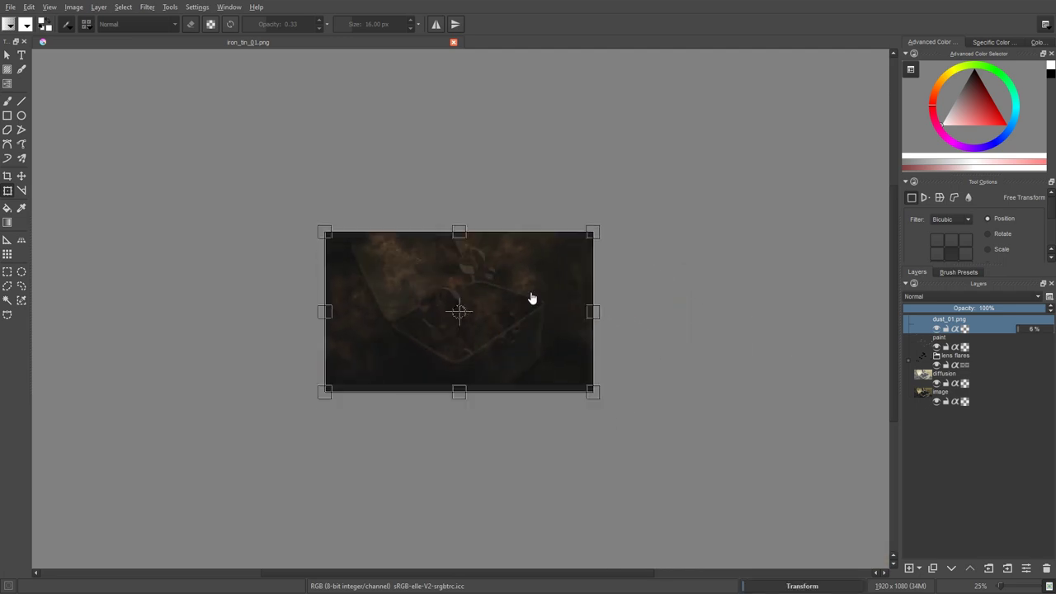
key(Return)
scroll(487, 297, up, 3)
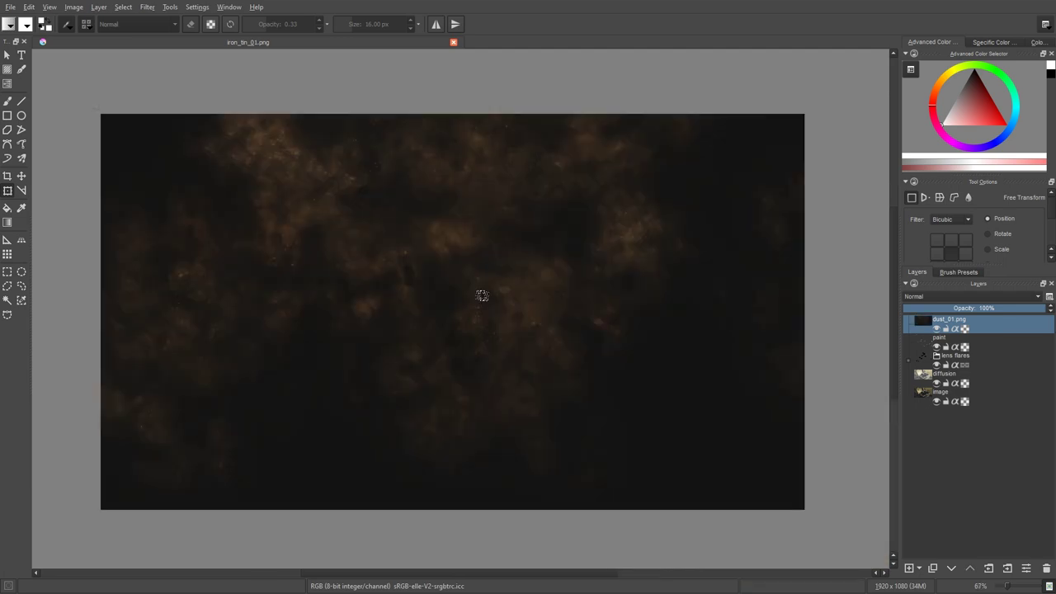
Set the dust layer's blending mode to Addition and mirror the layer horizontally
click(932, 297)
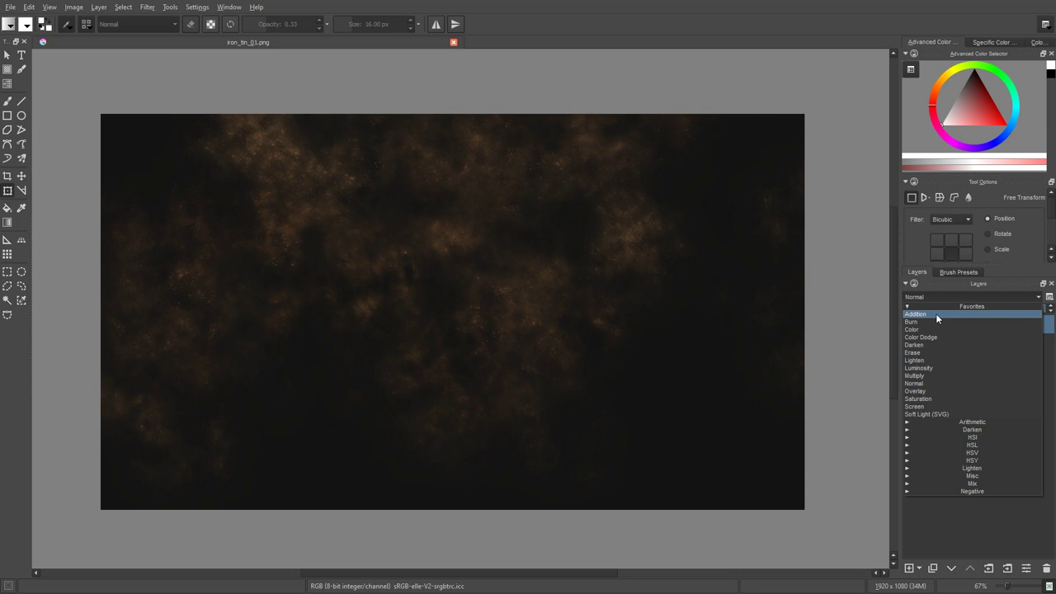
click(938, 314)
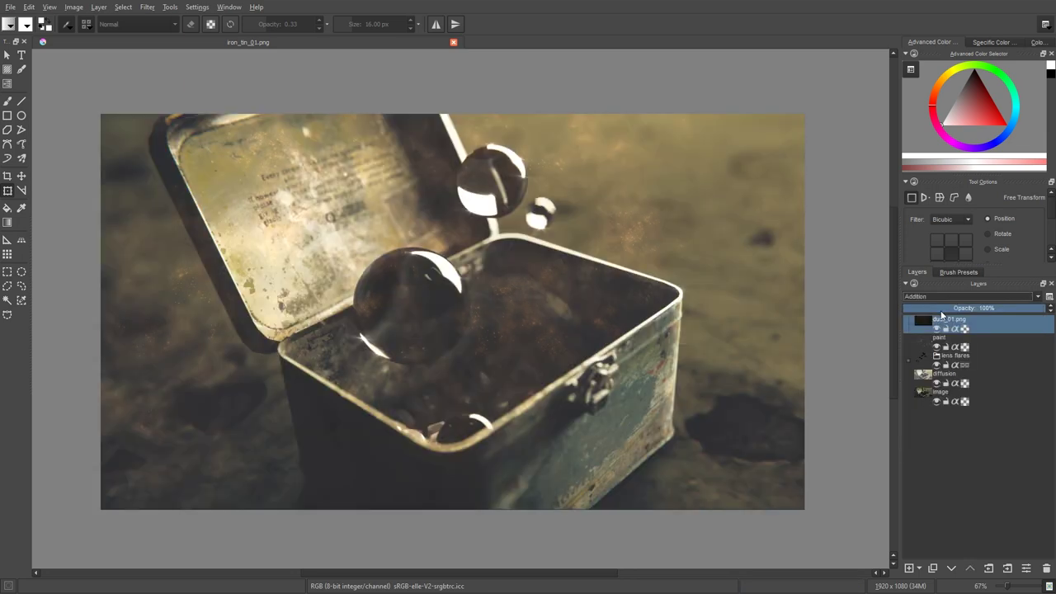
click(98, 6)
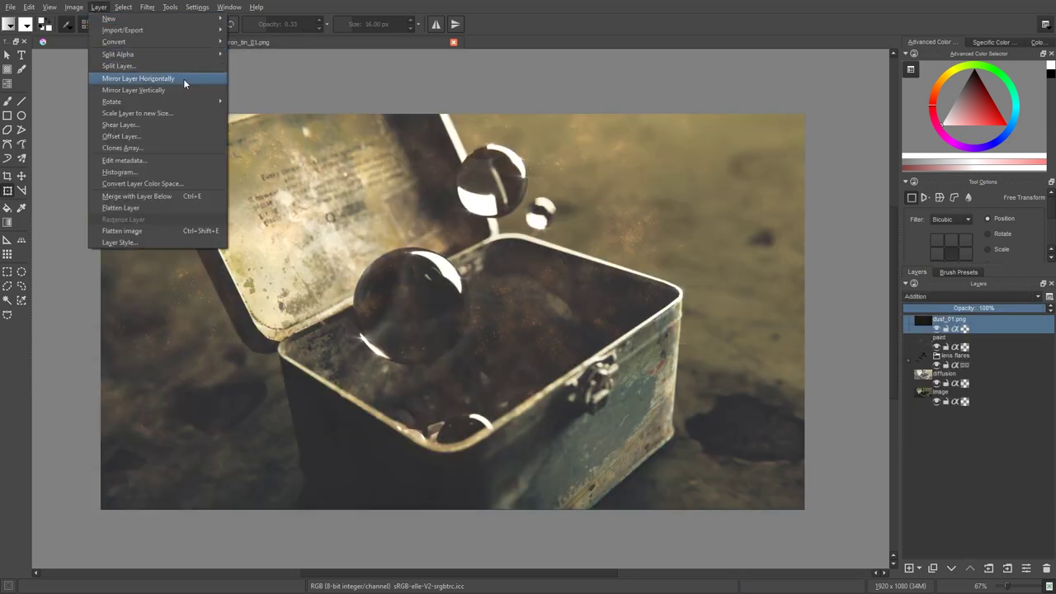
click(183, 78)
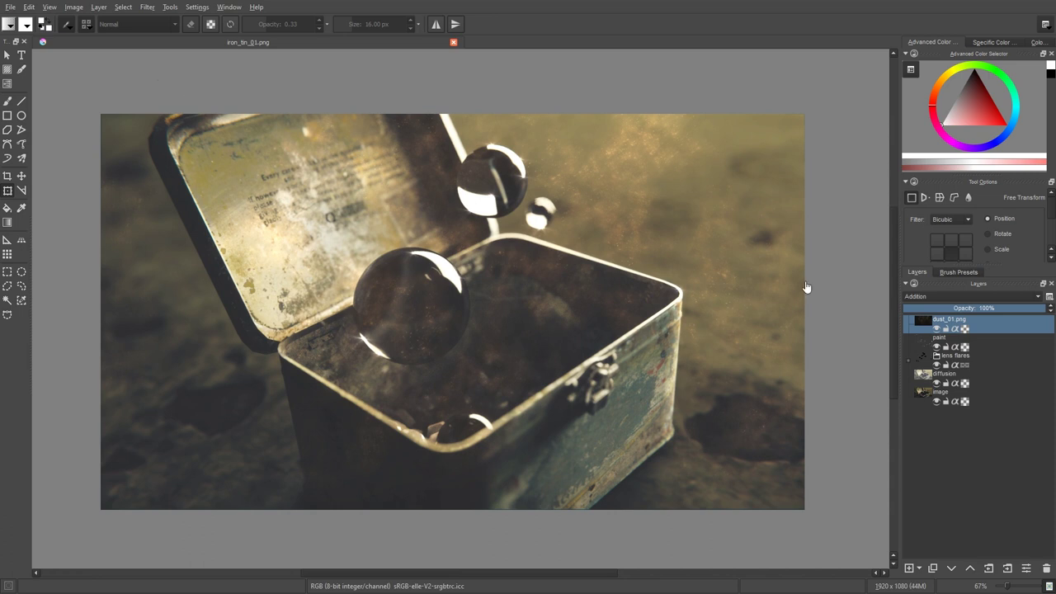
Adjust the dust layer's RGBA curve with Color Adjustment, pulling down the dark tones and placing the midpoint at input 131, output 124
key(ctrl+m)
drag(511, 174, 960, 175)
drag(874, 334, 893, 310)
drag(876, 351, 868, 349)
drag(894, 308, 916, 296)
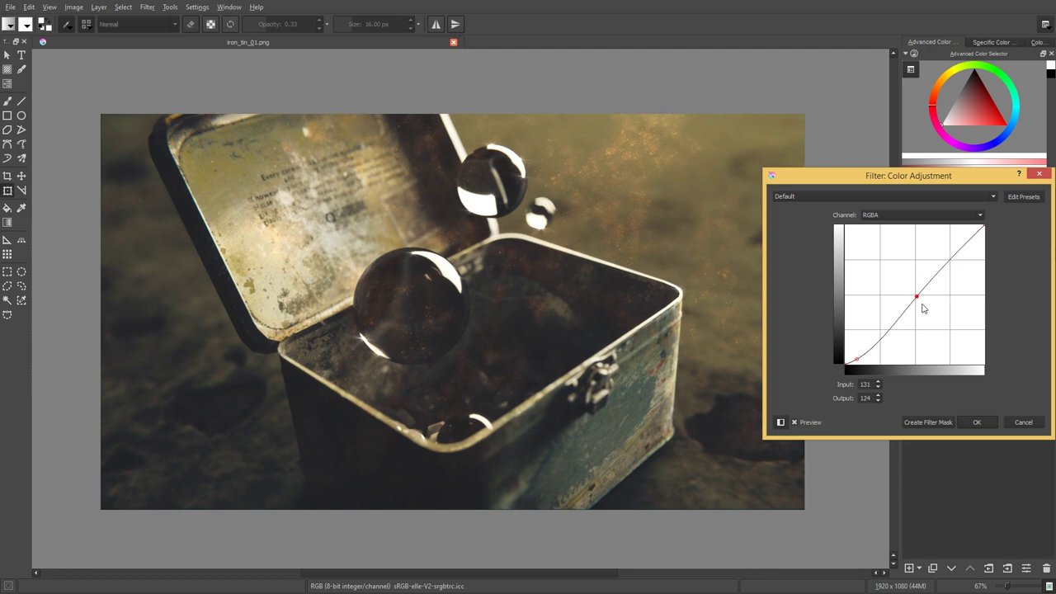
click(978, 422)
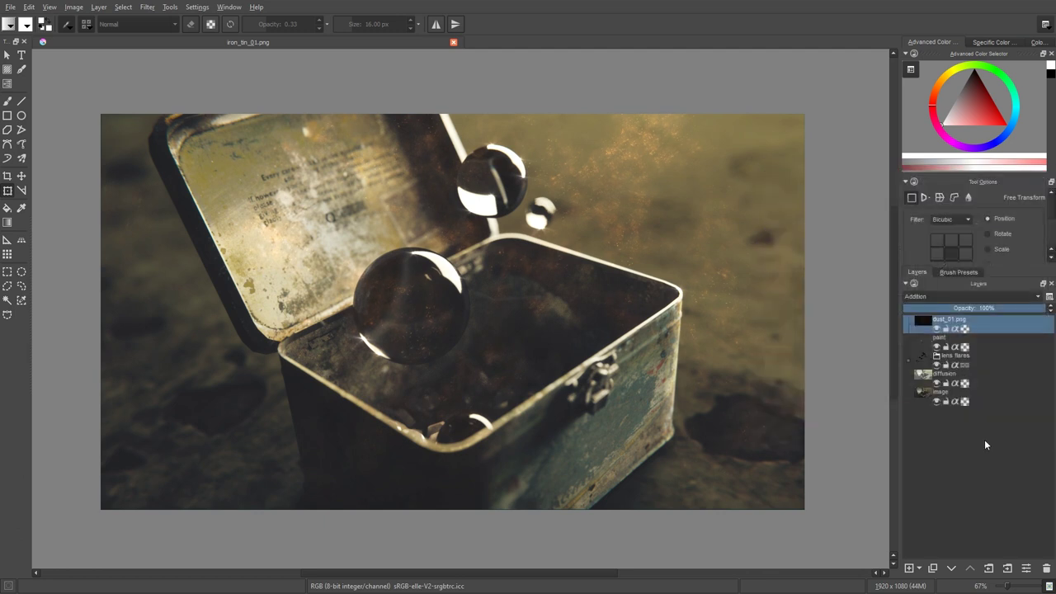
Thin out the dust on the dust layer with a 300 px eraser at 0.33 opacity
key(b)
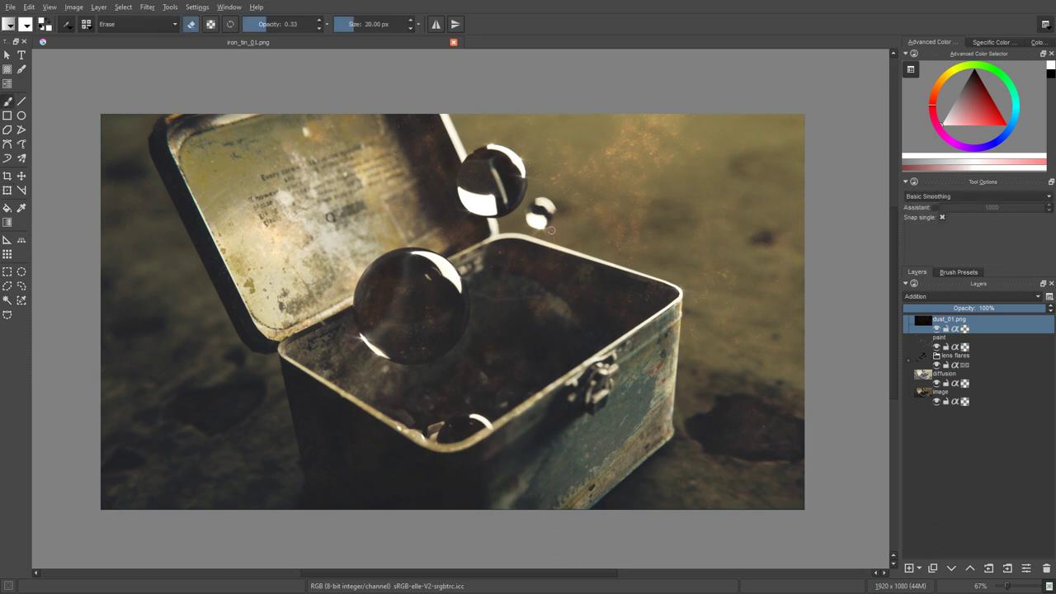
shift+drag(550, 230, 671, 122)
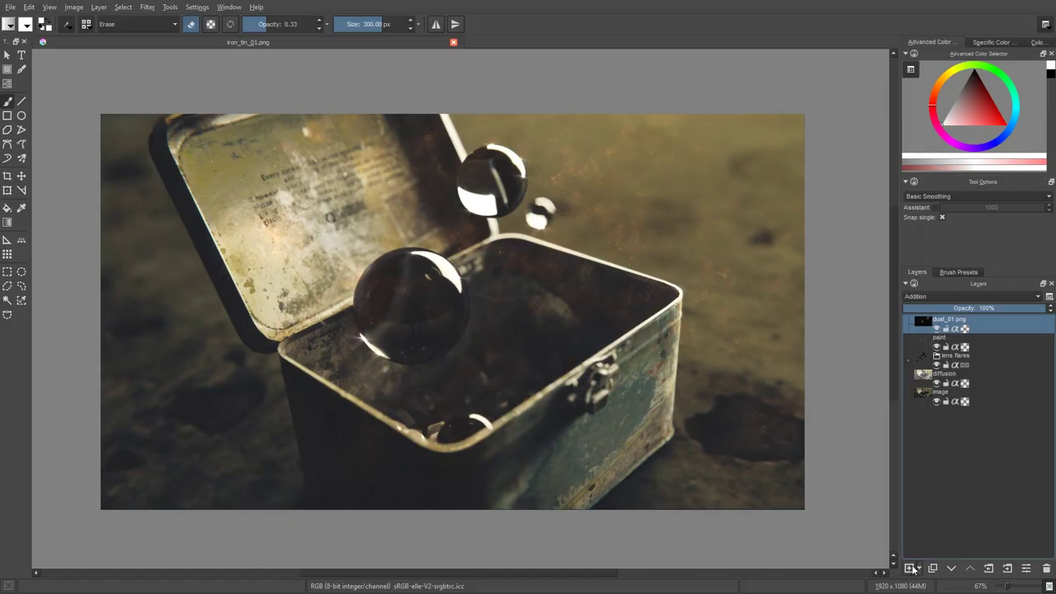
Add a new layer named glow above the dust layer and set its blending mode to Overlay
click(909, 567)
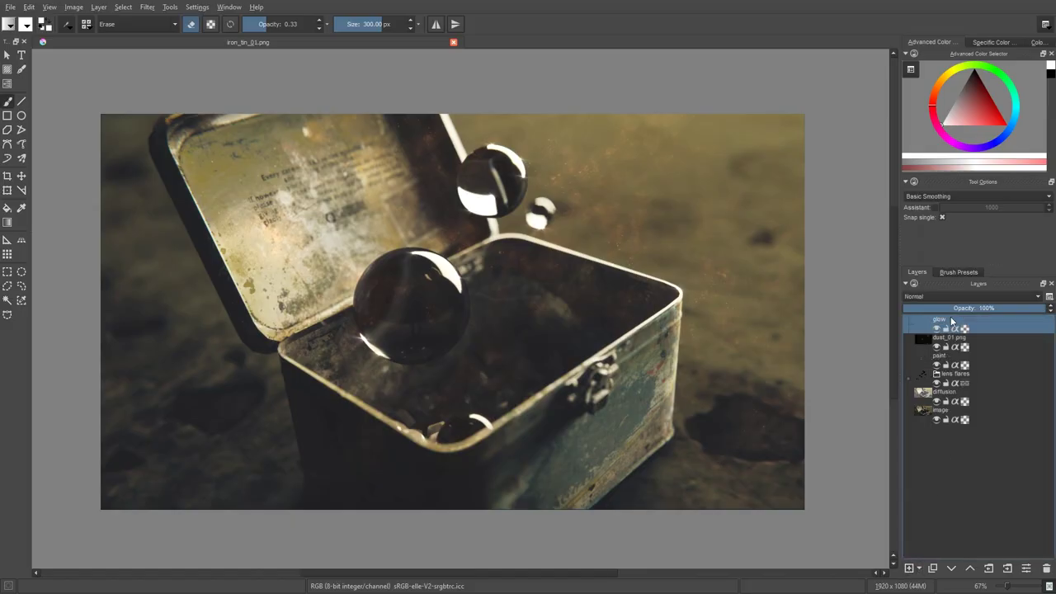
click(932, 297)
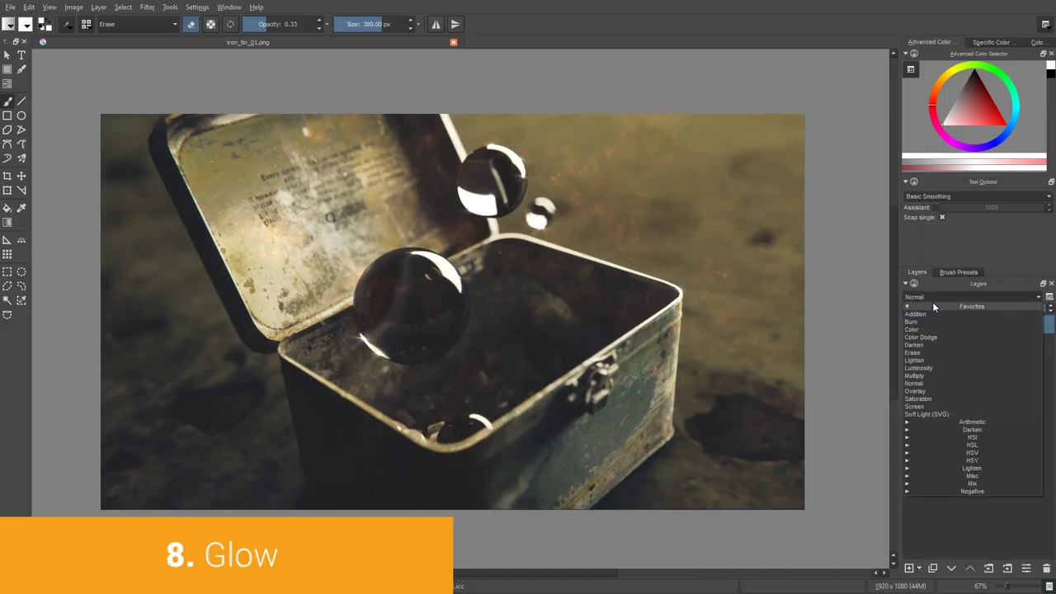
click(933, 391)
Paint a pale warm-white glow over the upper background beside the spheres using Airbrush_linear_noisy at 300 px and 0.20 opacity
click(949, 121)
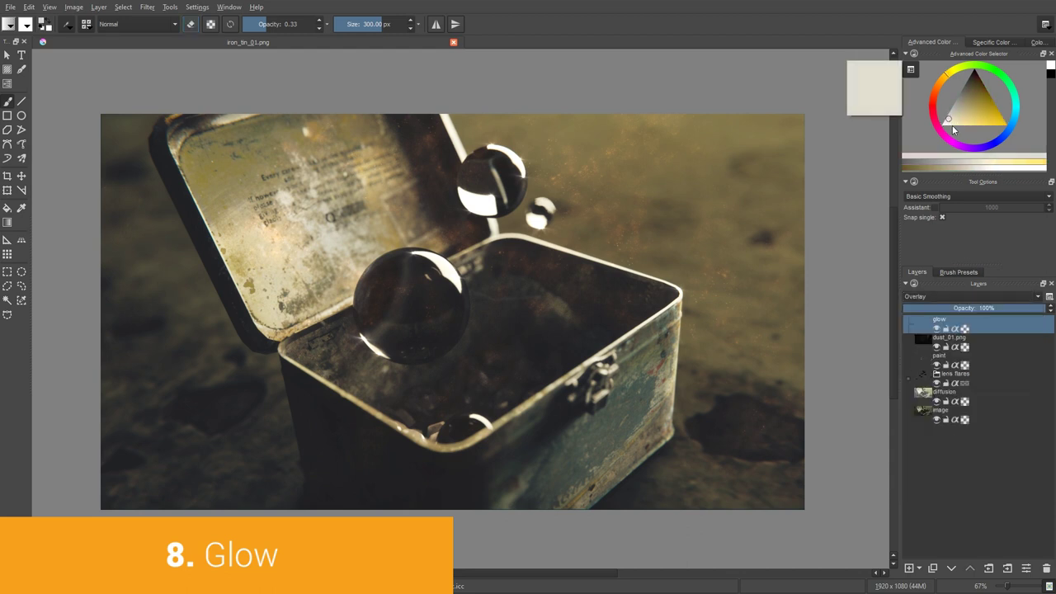
click(953, 273)
click(963, 317)
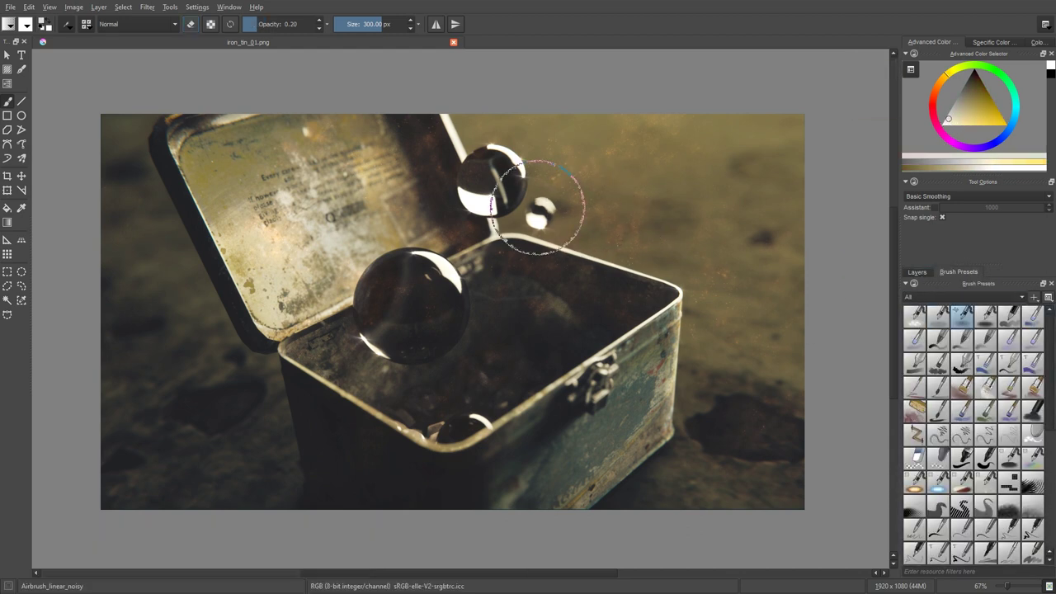
click(916, 272)
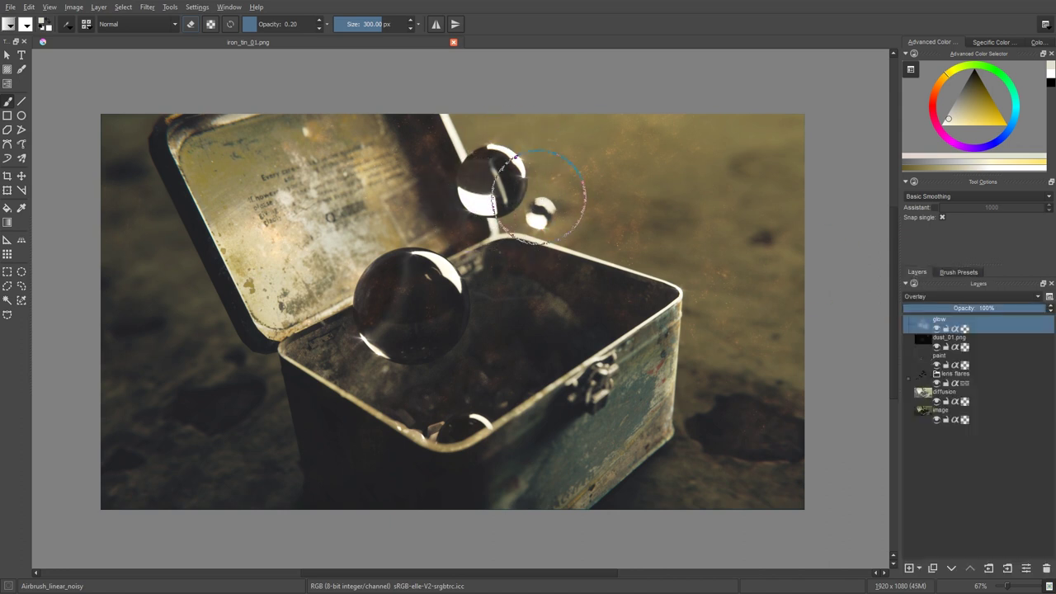
mouse_move(619, 234)
mouse_down()
mouse_move(634, 246)
mouse_move(656, 207)
mouse_move(569, 132)
mouse_up()
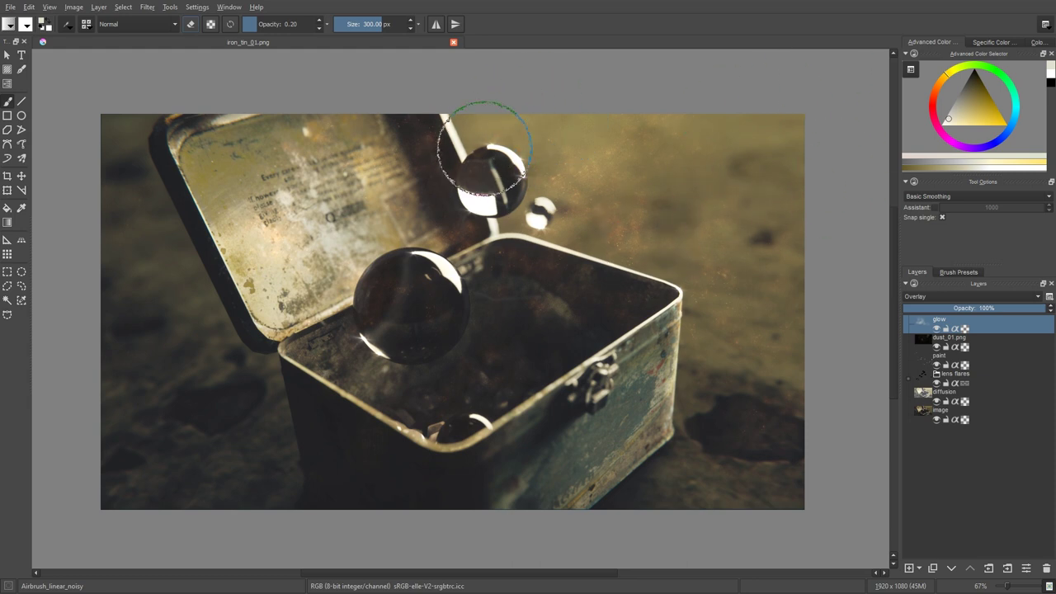
Paint glow over the open lid with the brush at 576 px, and over the large sphere and front rim at 201 px
shift+drag(372, 155, 393, 155)
mouse_move(307, 211)
mouse_down()
mouse_move(336, 228)
mouse_move(304, 250)
mouse_up()
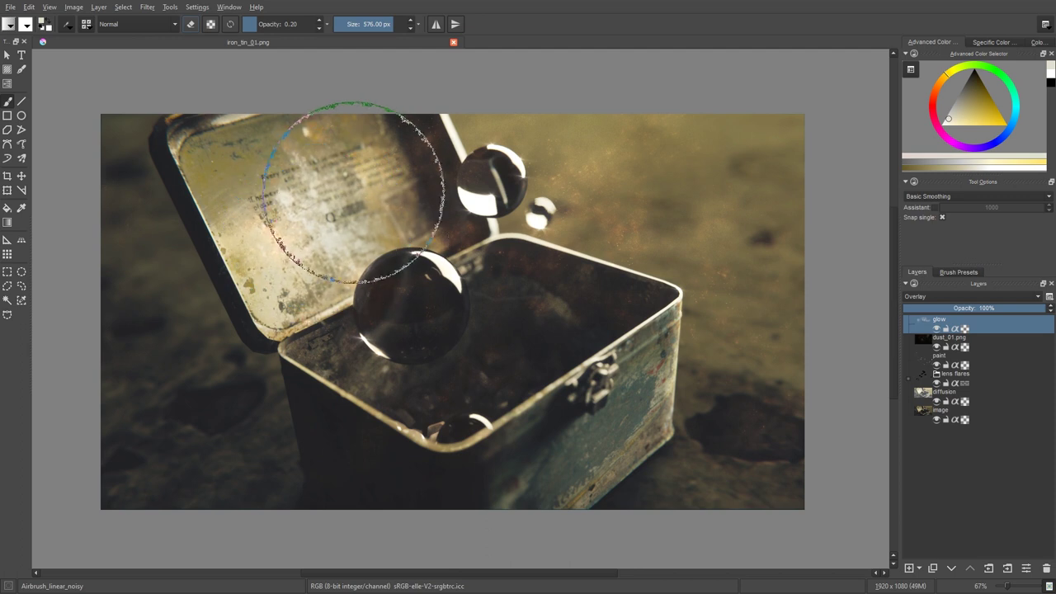
mouse_move(351, 188)
mouse_down()
mouse_move(355, 161)
mouse_move(423, 230)
mouse_up()
click(304, 231)
shift+drag(486, 314, 453, 286)
mouse_move(364, 335)
mouse_down()
mouse_move(363, 349)
mouse_move(411, 358)
mouse_move(401, 366)
mouse_up()
drag(495, 418, 561, 396)
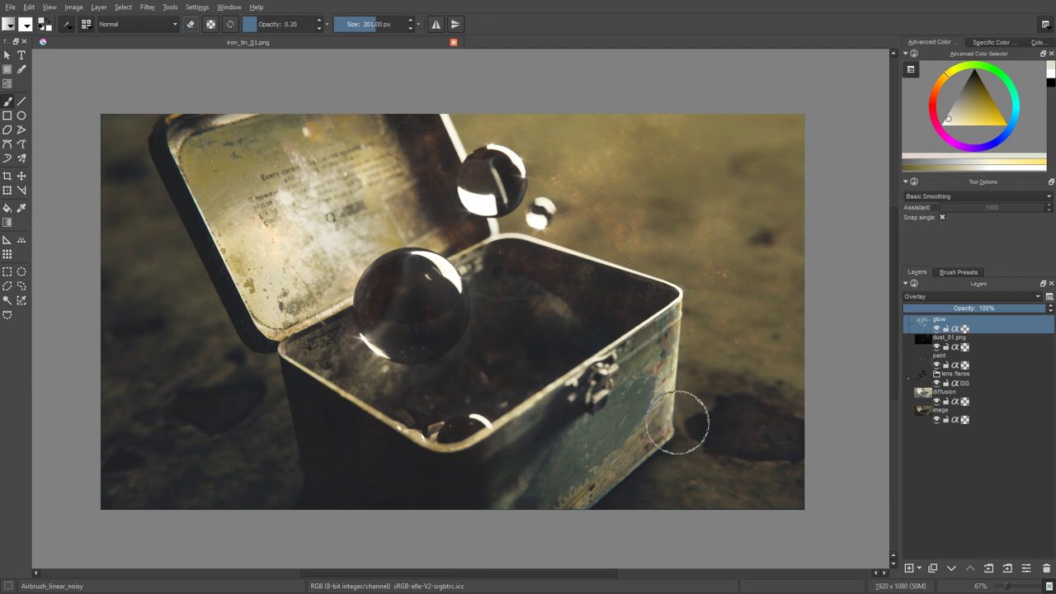
Enlarge the brush and paint glow across the box's far corner and the background beside it, then reduce the brush size
key(bracketright)
key(bracketright)
key(bracketright)
key(bracketright)
key(bracketright)
key(bracketright)
key(bracketright)
key(bracketright)
mouse_move(698, 309)
mouse_down()
mouse_move(637, 364)
mouse_move(537, 365)
mouse_move(552, 314)
mouse_up()
key(bracketright)
key(bracketright)
drag(737, 151, 740, 280)
key(bracketleft)
key(bracketleft)
key(bracketleft)
key(bracketleft)
key(bracketleft)
key(bracketleft)
shift+drag(294, 200, 272, 200)
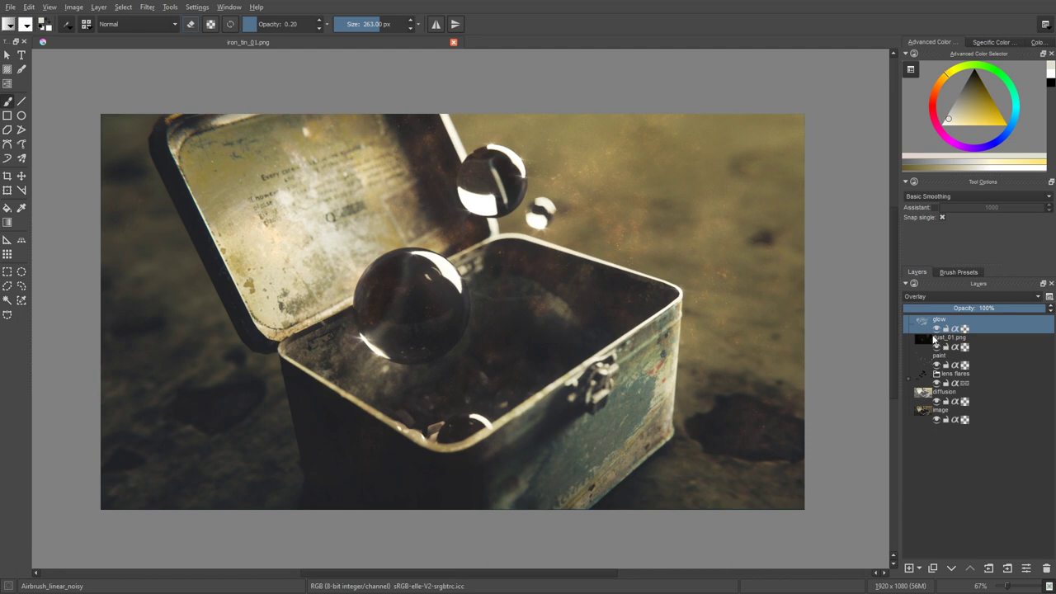
Compare the image with the glow layer hidden and shown
click(936, 329)
click(936, 329)
click(936, 331)
click(937, 334)
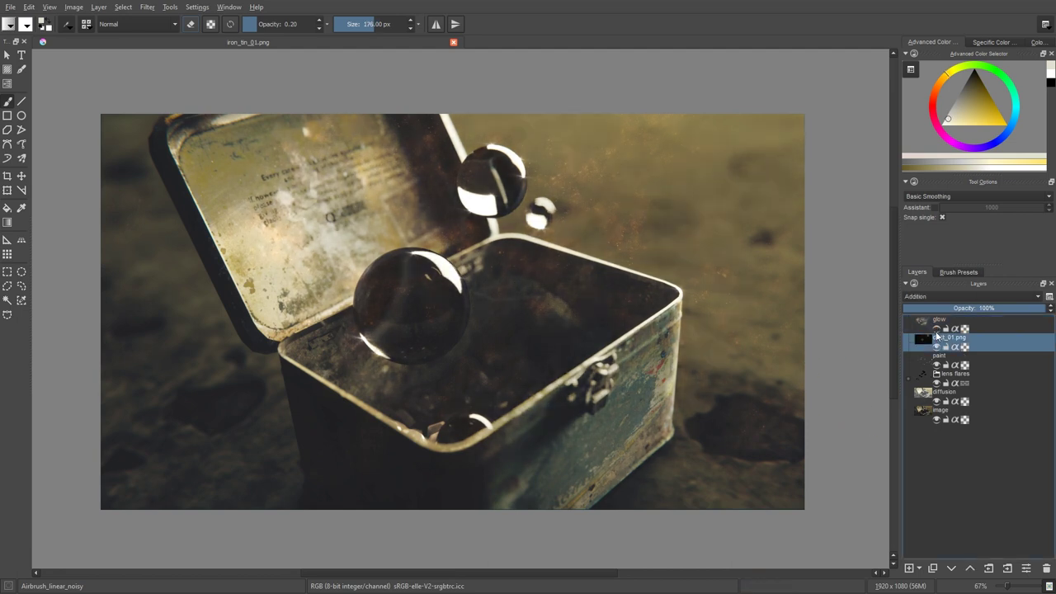
click(937, 331)
click(938, 331)
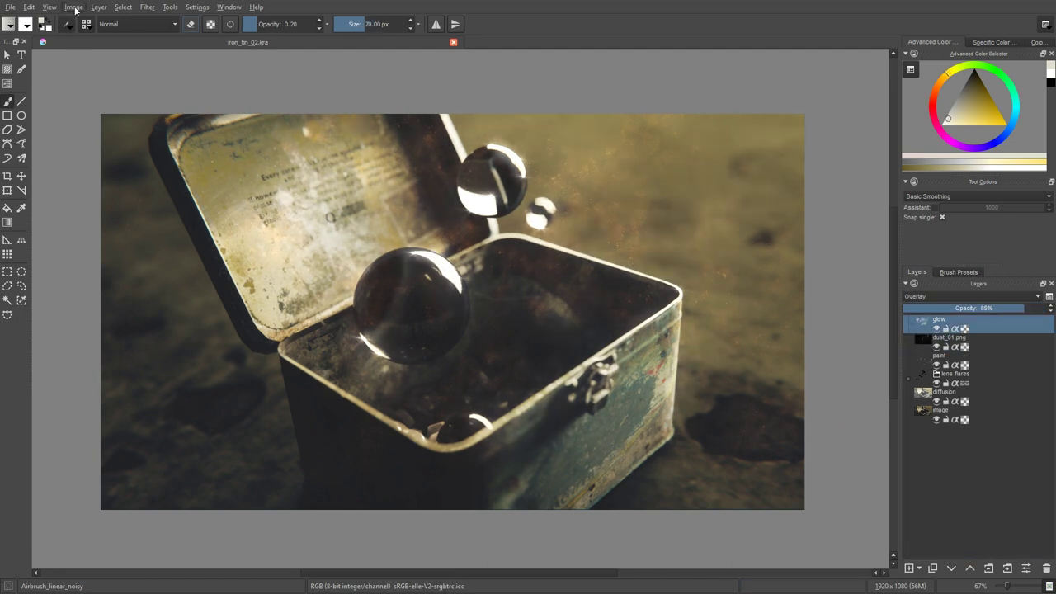
Mirror the whole image horizontally and add a new layer named glow 2 in Overlay mode
click(74, 8)
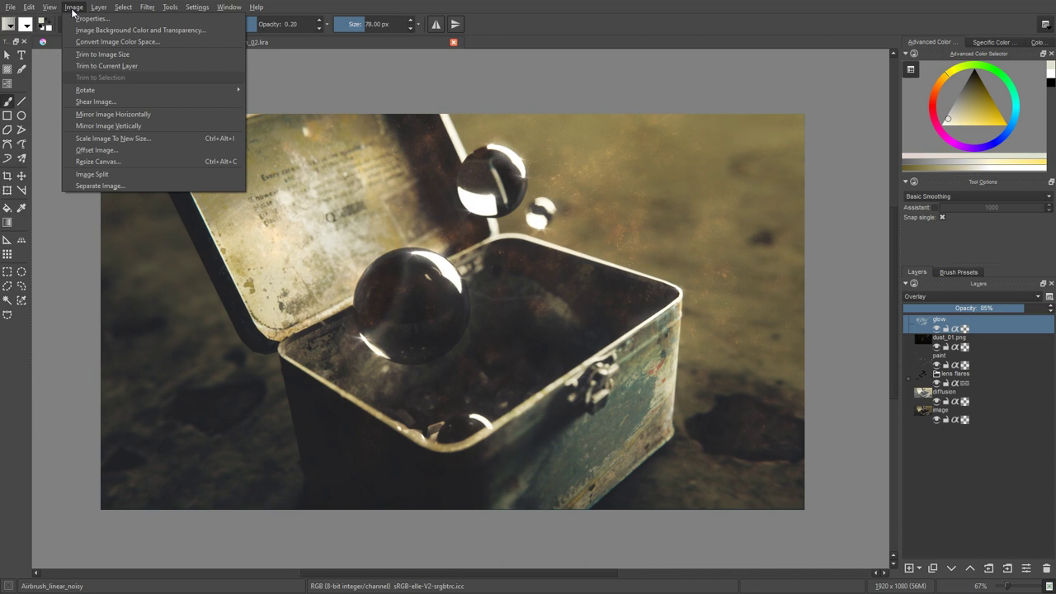
click(144, 114)
click(910, 568)
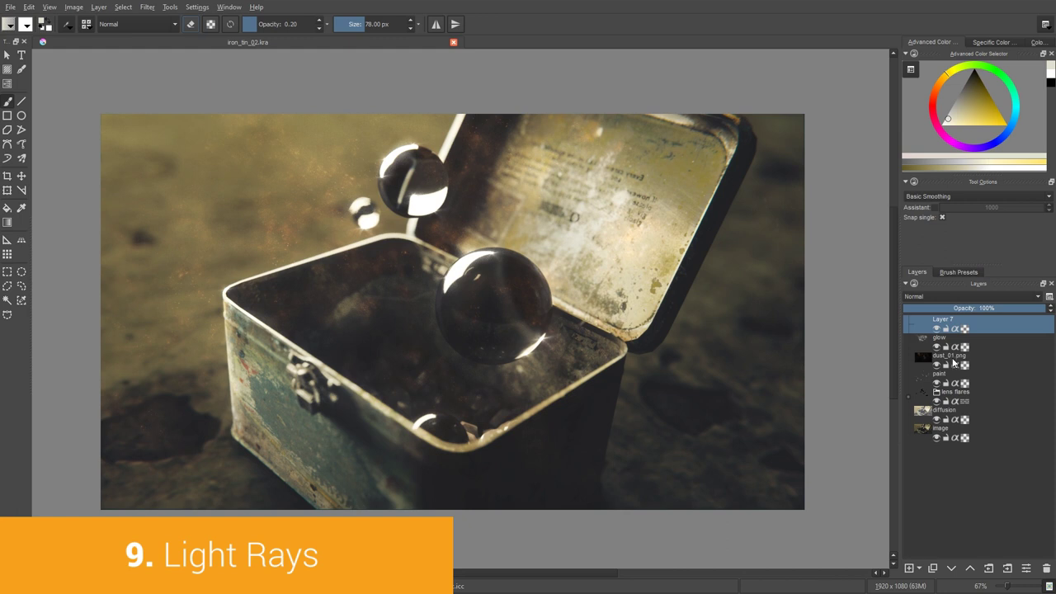
double_click(944, 319)
text(glow 2)
click(927, 297)
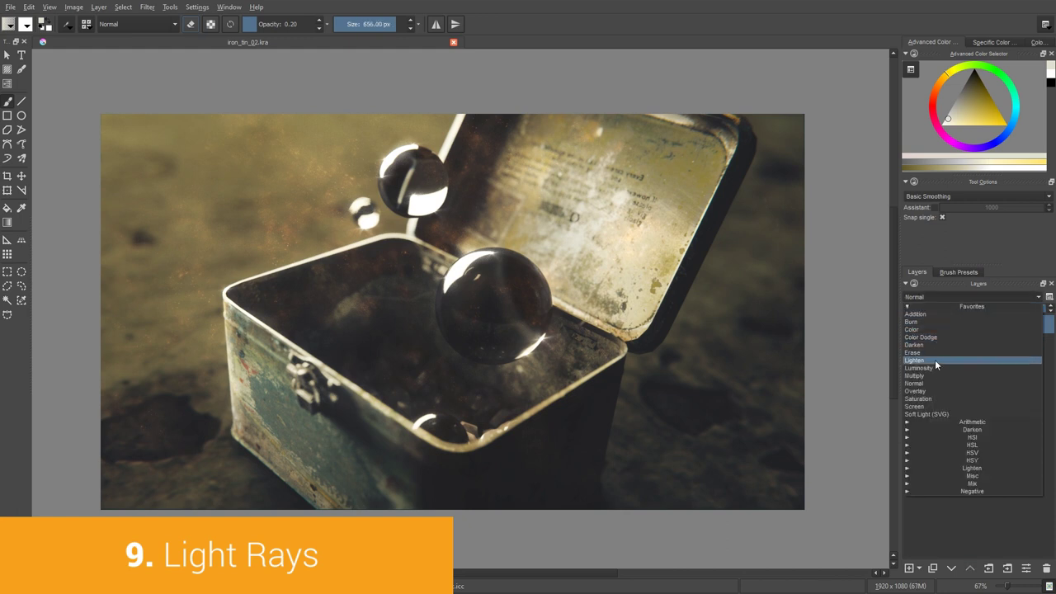
click(928, 397)
Paint diagonal light rays from the image's upper-left corner toward the box on the glow 2 layer, reducing the brush to 263 px
key(bracketleft)
key(bracketleft)
key(bracketleft)
key(bracketleft)
key(bracketleft)
key(bracketleft)
key(bracketleft)
key(bracketleft)
key(bracketleft)
key(bracketleft)
drag(95, 132, 412, 268)
key(bracketleft)
key(bracketleft)
key(bracketleft)
key(bracketleft)
drag(83, 157, 342, 240)
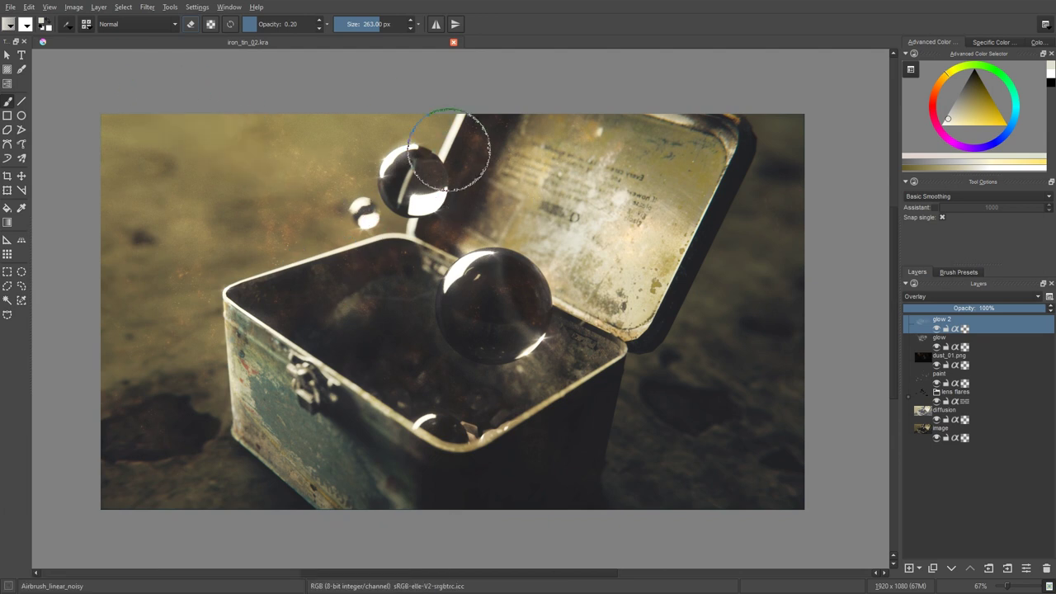
key(bracketleft)
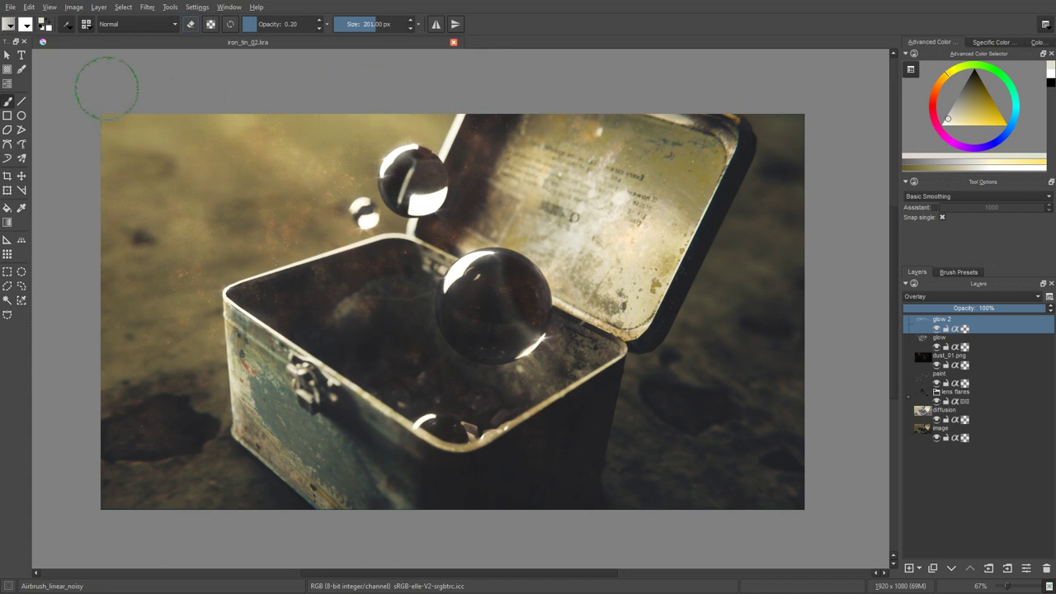
Mirror the whole image horizontally back to its original orientation
click(73, 6)
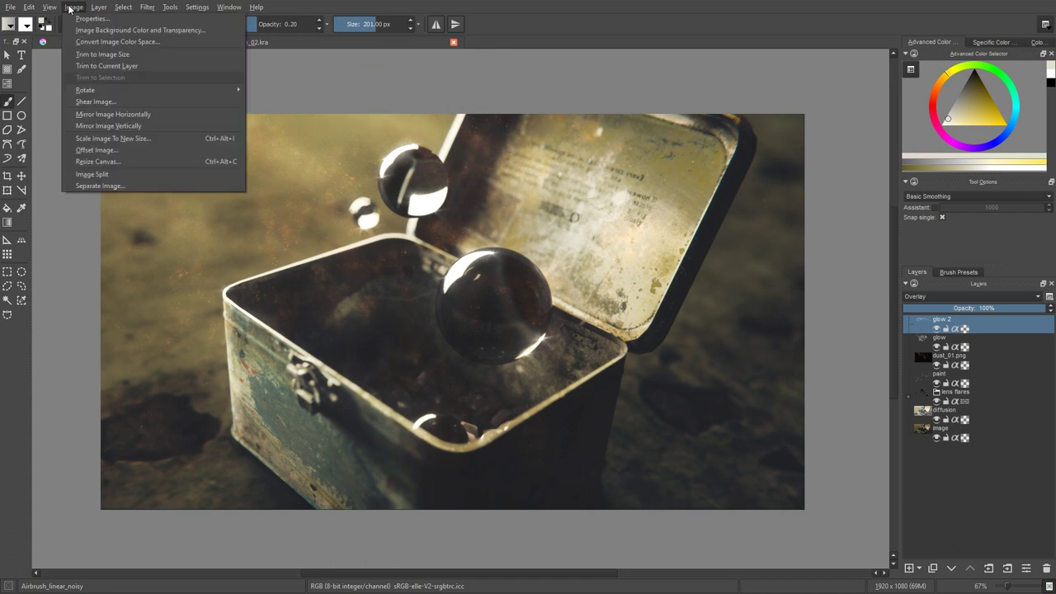
click(132, 114)
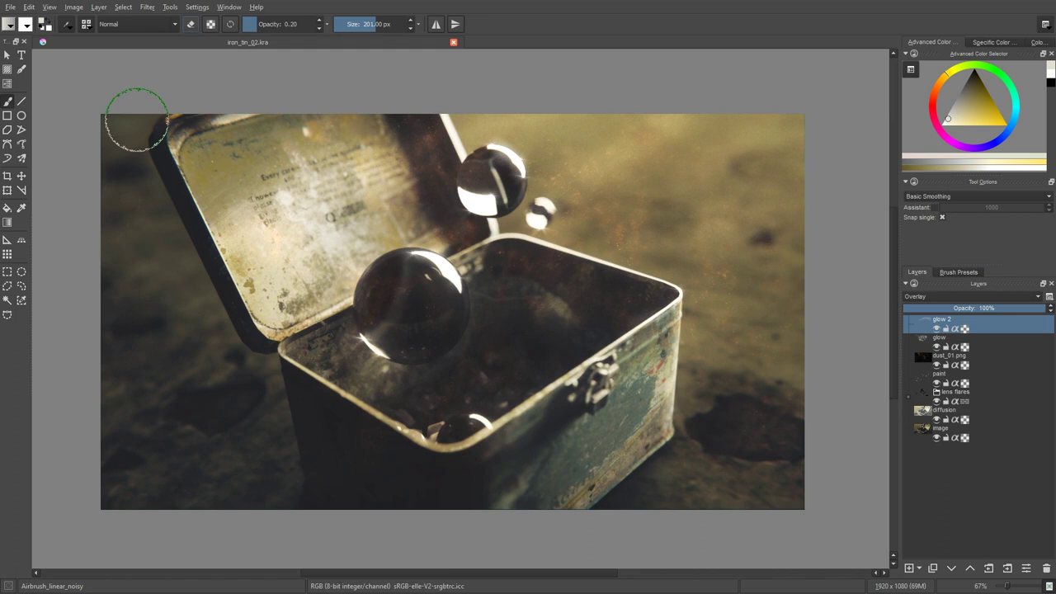
middle_drag(137, 120, 145, 122)
Add a new layer named vignette in Overlay mode and choose the Airbrush_linear brush
click(909, 568)
double_click(945, 320)
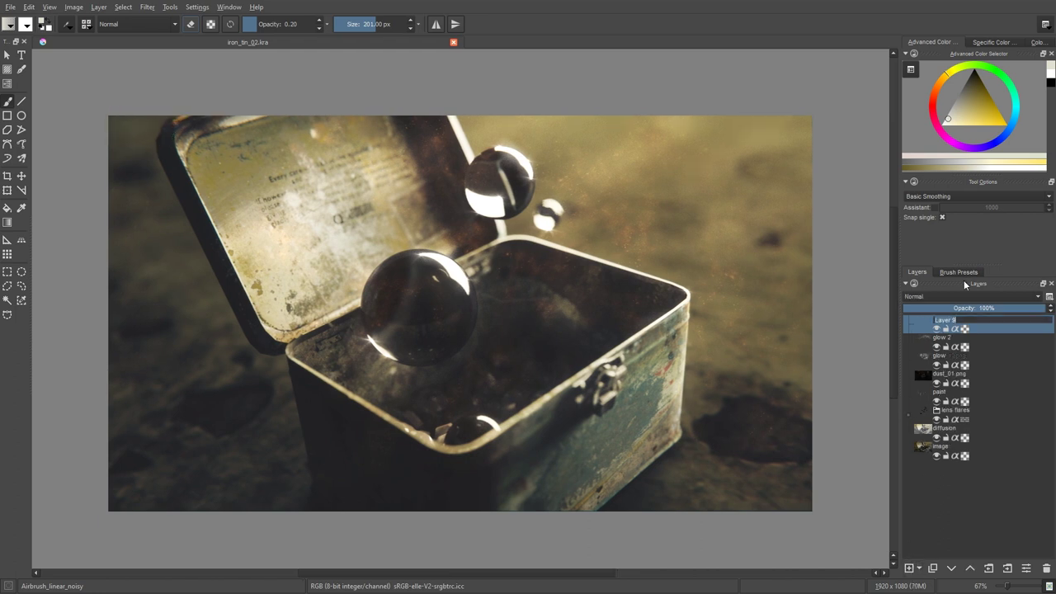
text(vignette)
key(Return)
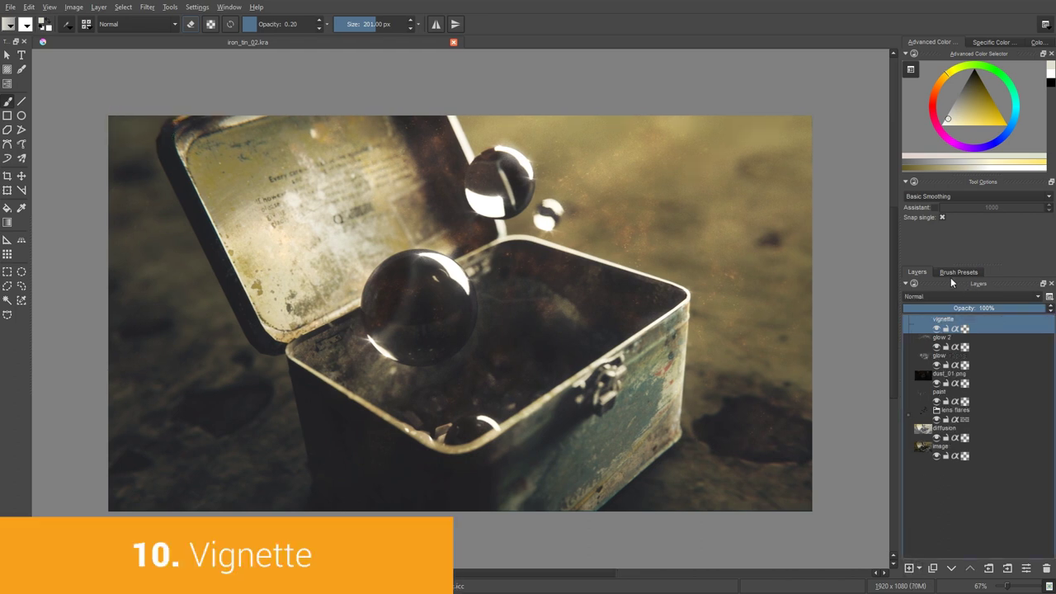
click(949, 274)
click(939, 316)
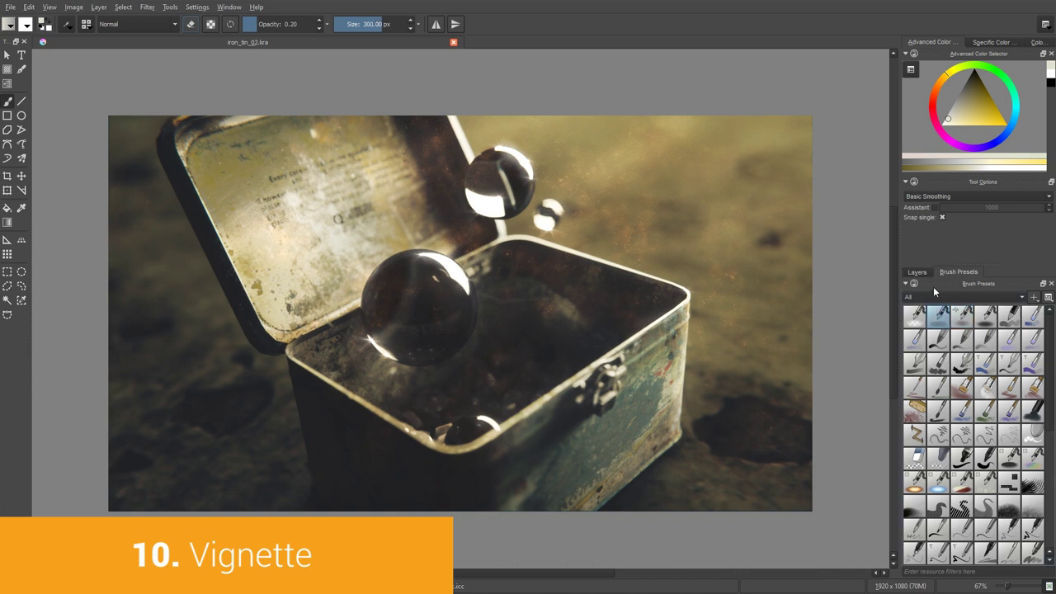
click(918, 272)
click(937, 295)
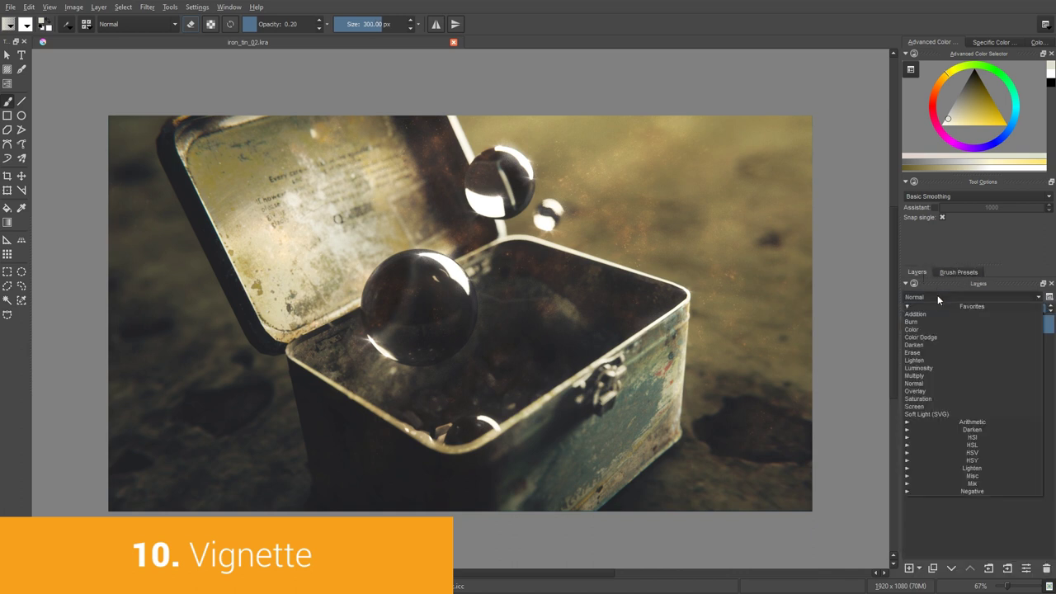
click(940, 389)
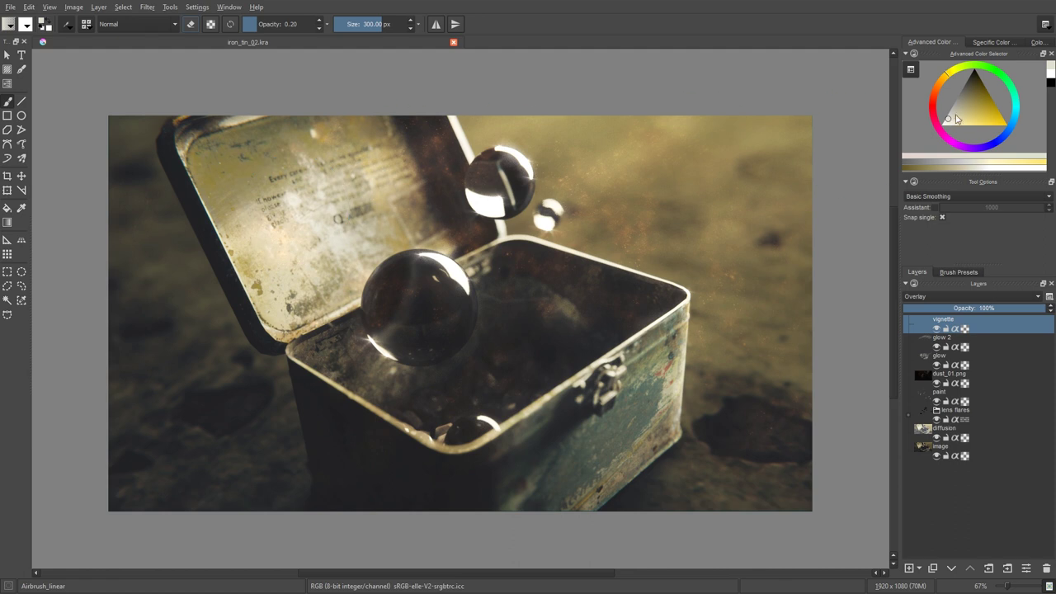
Darken the image's corners and side edges on the vignette layer with a large near-black airbrush at 0.20 opacity
drag(965, 91, 970, 72)
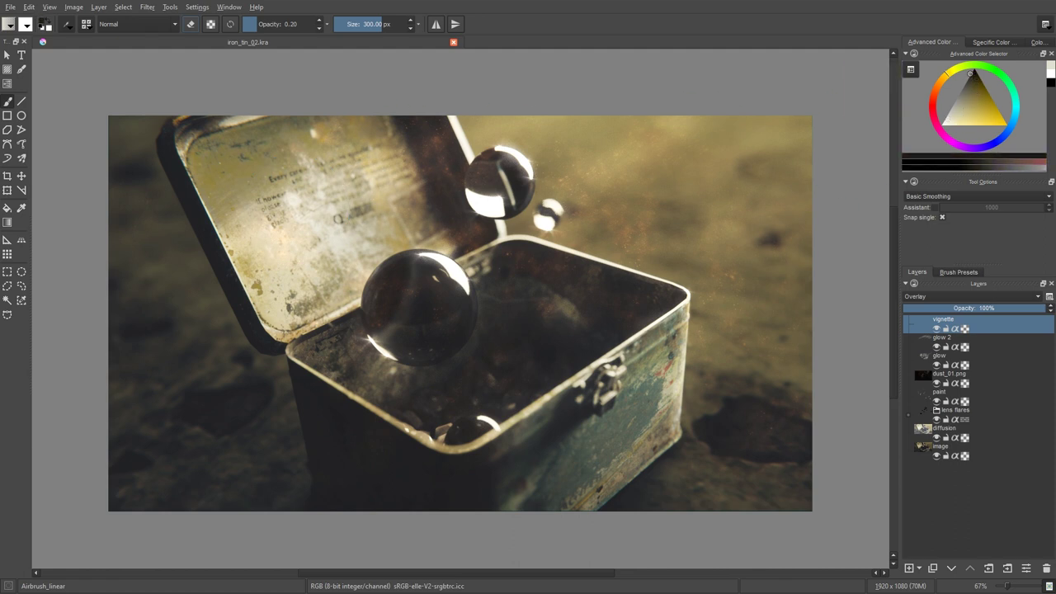
shift+drag(120, 172, 307, 171)
mouse_move(100, 129)
mouse_down()
mouse_move(133, 116)
mouse_move(144, 134)
mouse_move(188, 495)
mouse_move(247, 536)
mouse_move(144, 470)
mouse_up()
key(bracketleft)
key(bracketleft)
key(bracketleft)
key(bracketleft)
mouse_move(816, 483)
mouse_down()
mouse_move(679, 528)
mouse_move(749, 453)
mouse_up()
key(bracketright)
key(bracketright)
key(bracketright)
key(bracketright)
key(bracketright)
key(bracketright)
mouse_move(788, 99)
mouse_down()
mouse_move(693, 65)
mouse_move(885, 232)
mouse_move(887, 339)
mouse_up()
mouse_move(134, 498)
mouse_down()
mouse_move(106, 204)
mouse_move(116, 171)
mouse_up()
Compare the whole image with the vignette layer hidden and shown
key(minus)
click(936, 328)
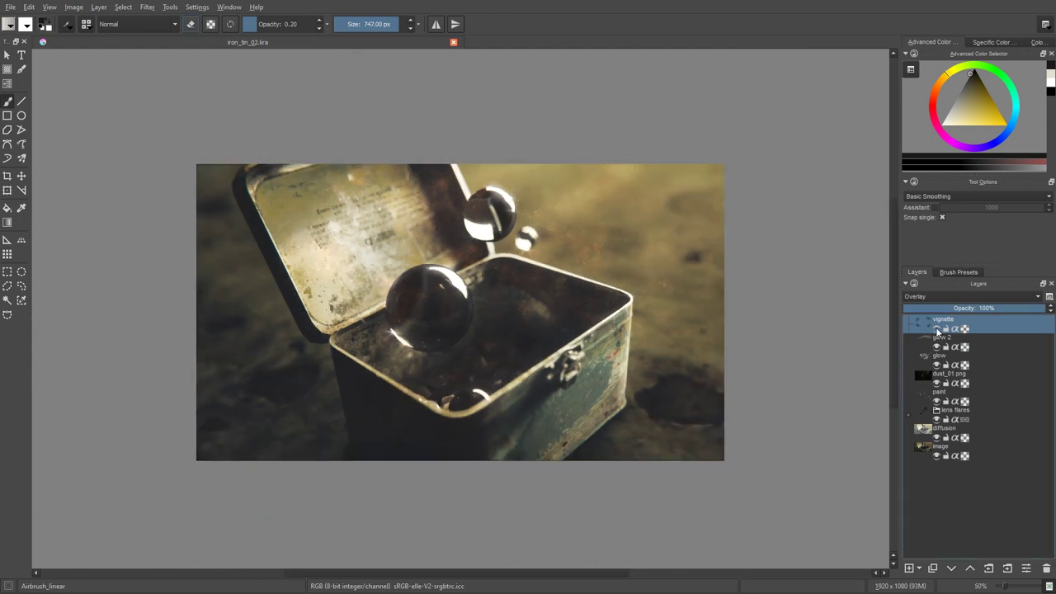
click(936, 328)
click(936, 328)
click(937, 329)
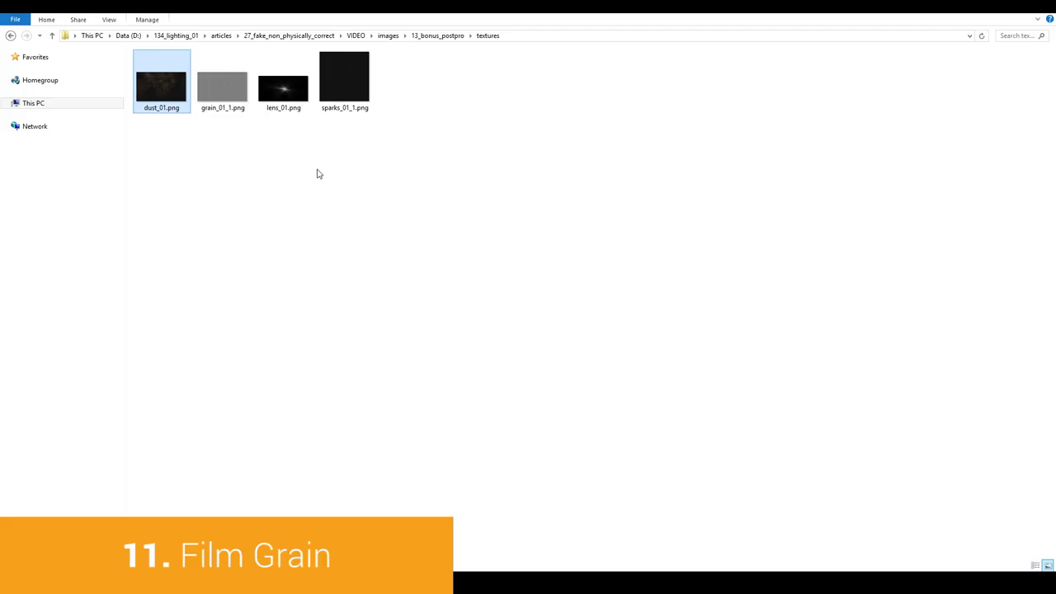
Insert grain_01_1.png from the textures folder into the Krita image as a new top layer
drag(228, 117, 495, 335)
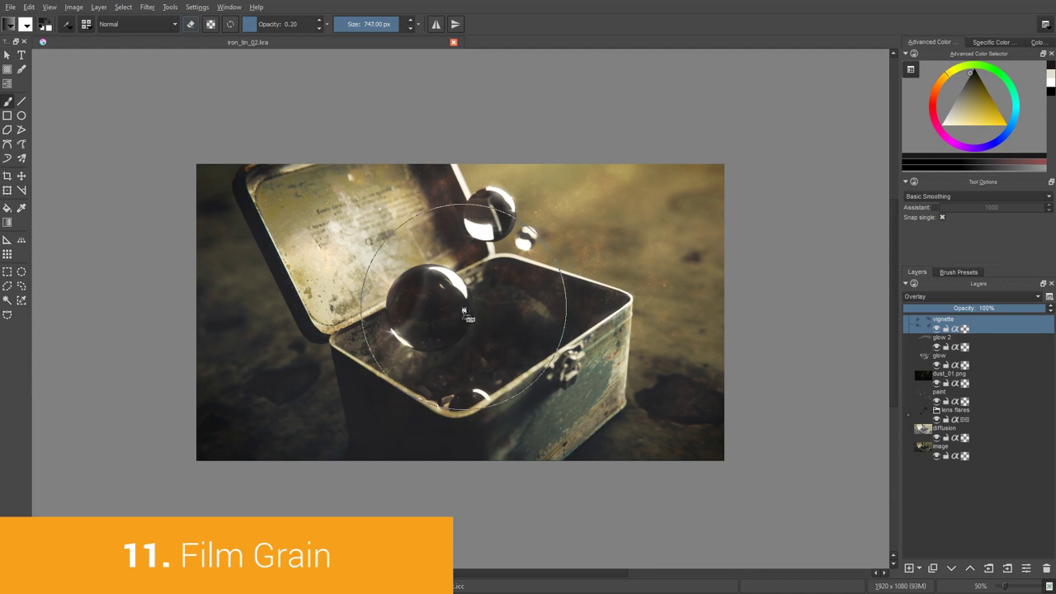
drag(495, 330, 476, 313)
click(483, 311)
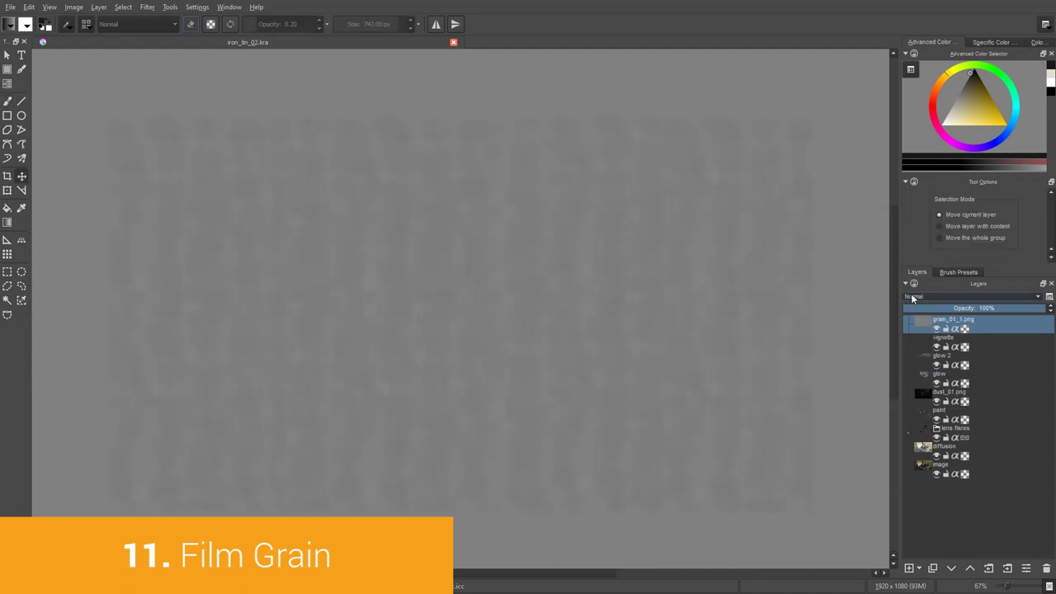
Set the grain layer's opacity to 73% and its blending mode to Overlay
click(1008, 307)
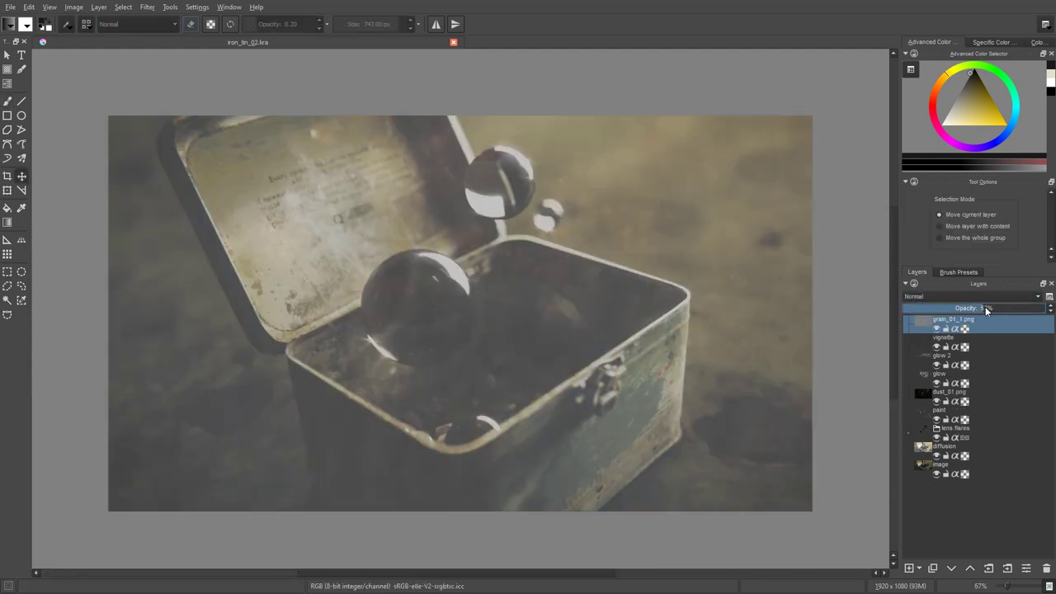
click(968, 295)
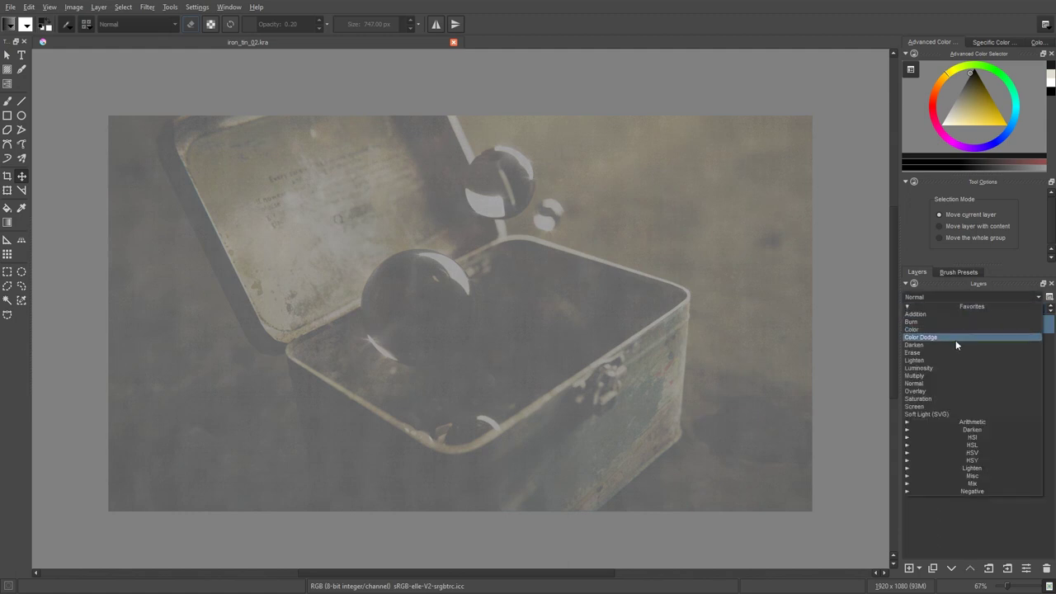
click(934, 393)
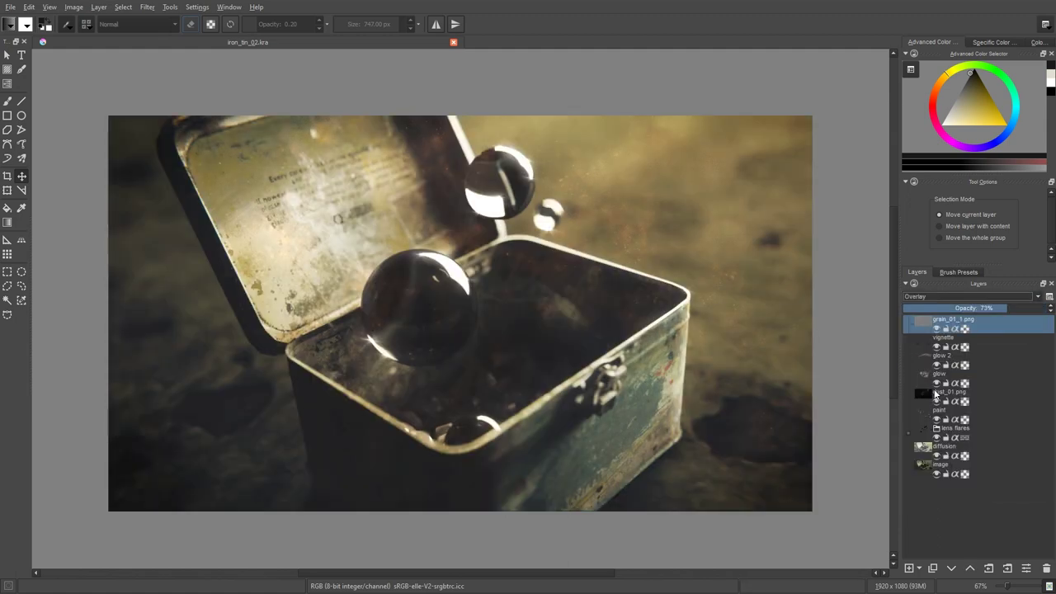
Check the grain up close at 100% opacity and with the layer hidden, and set the grain layer's opacity to 53%
drag(1004, 308, 1054, 307)
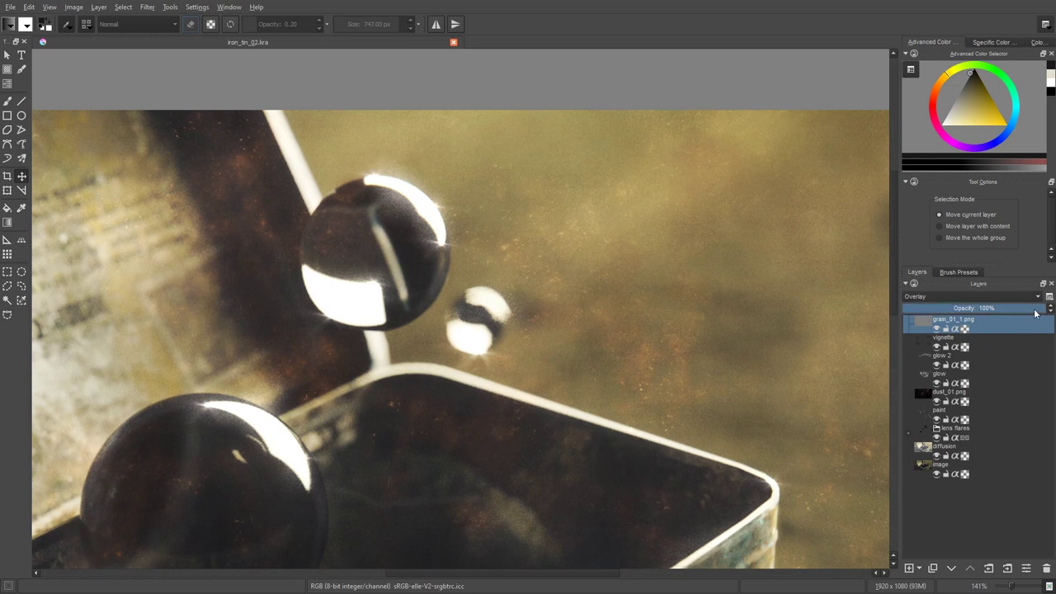
mouse_move(1035, 308)
mouse_down()
mouse_move(890, 302)
mouse_move(1047, 307)
mouse_up()
click(937, 329)
drag(1009, 330, 979, 310)
click(936, 330)
key(2)
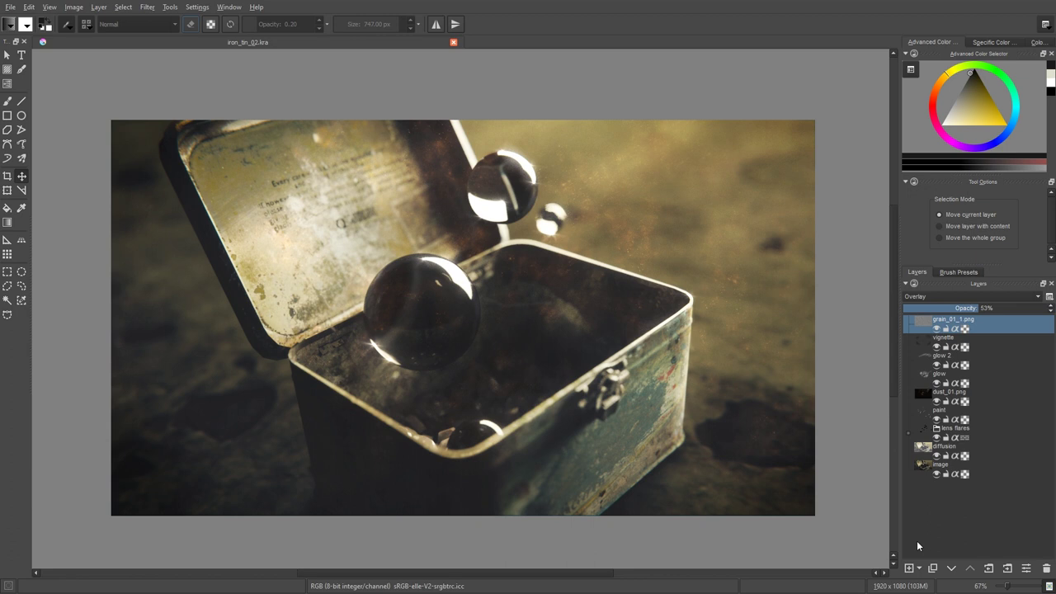
Add a Color Adjustment filter layer above the grain layer and name it "color correction"
click(919, 568)
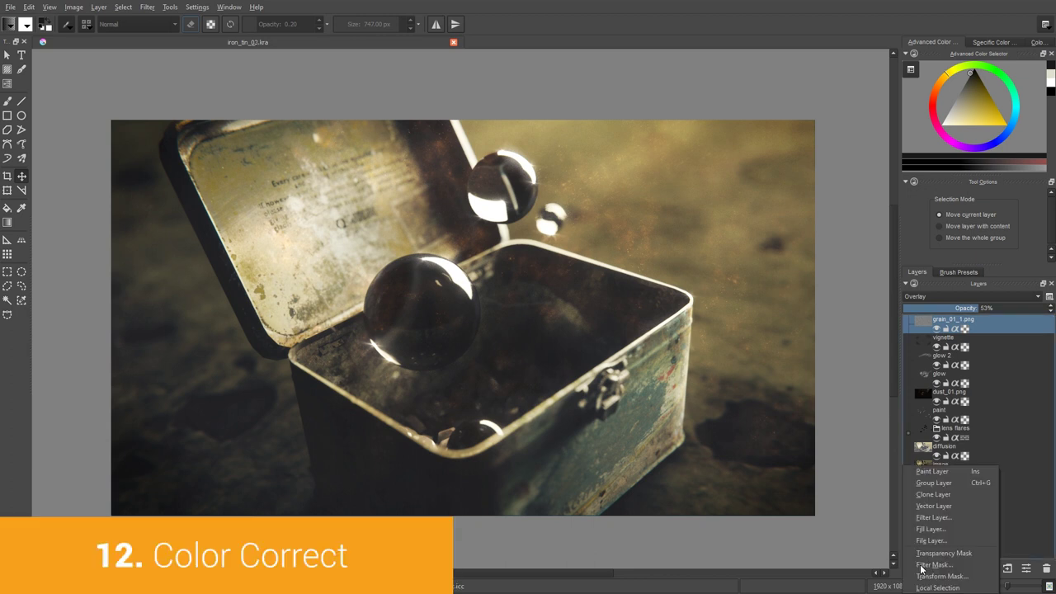
click(959, 518)
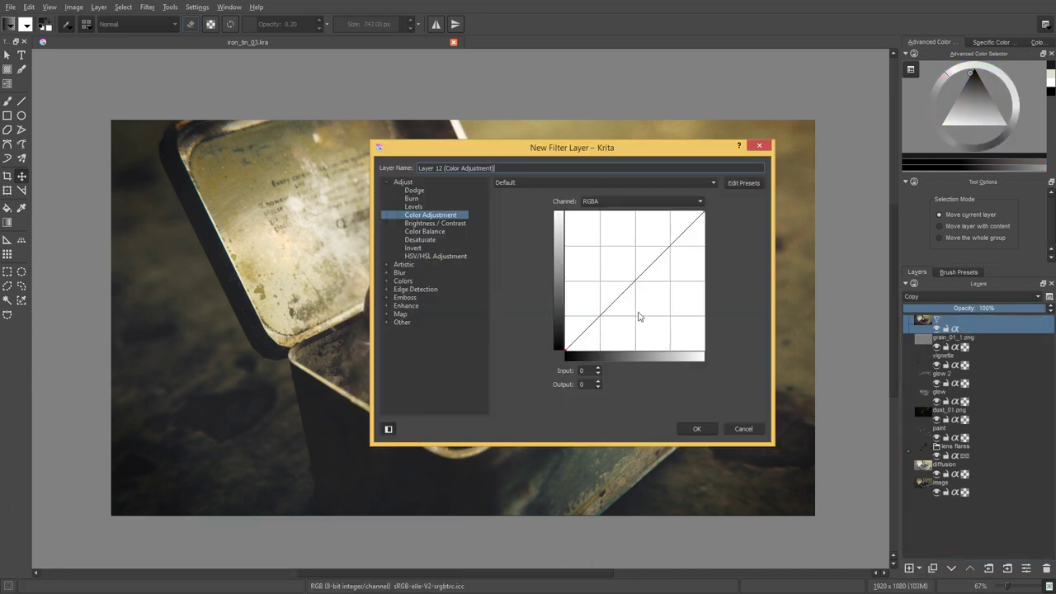
click(696, 428)
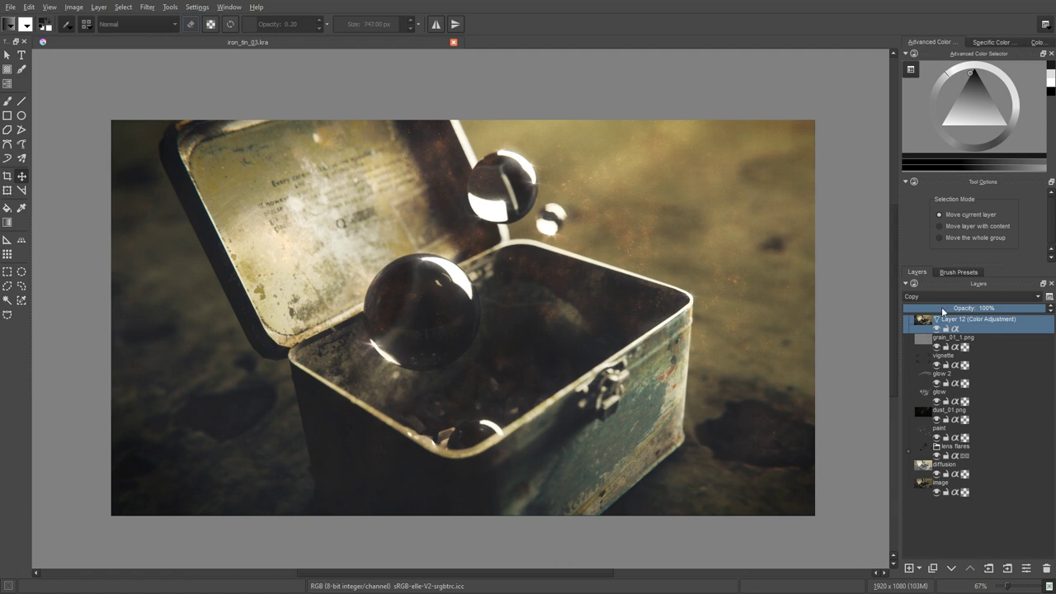
double_click(954, 320)
text(color correction)
key(Return)
Open the color correction layer's filter properties and add RGBA curve points at input 82, output 80 and input 144, output 145
right_click(972, 320)
click(969, 324)
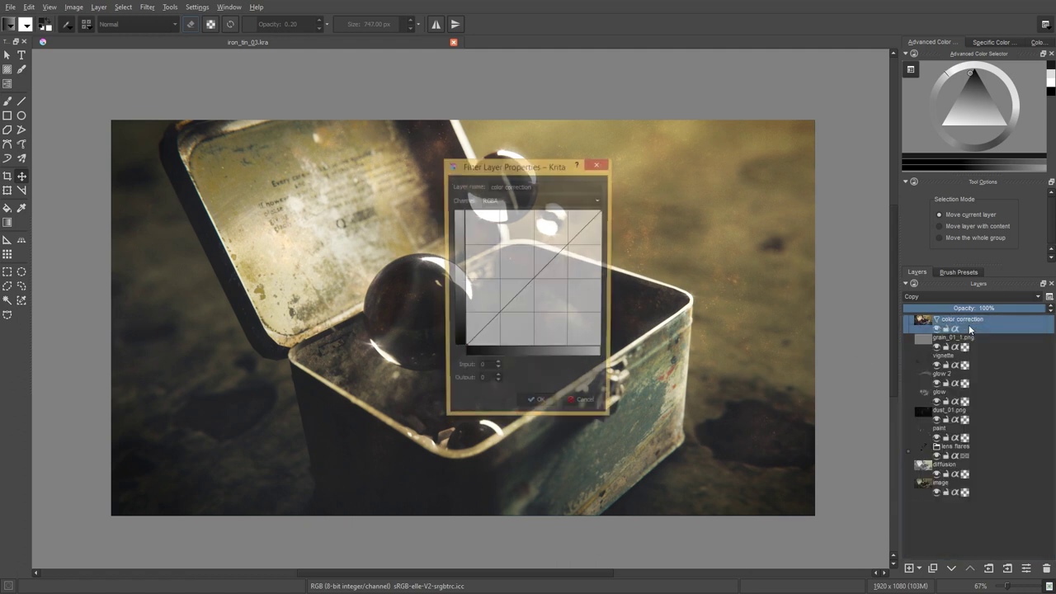
drag(519, 171, 799, 132)
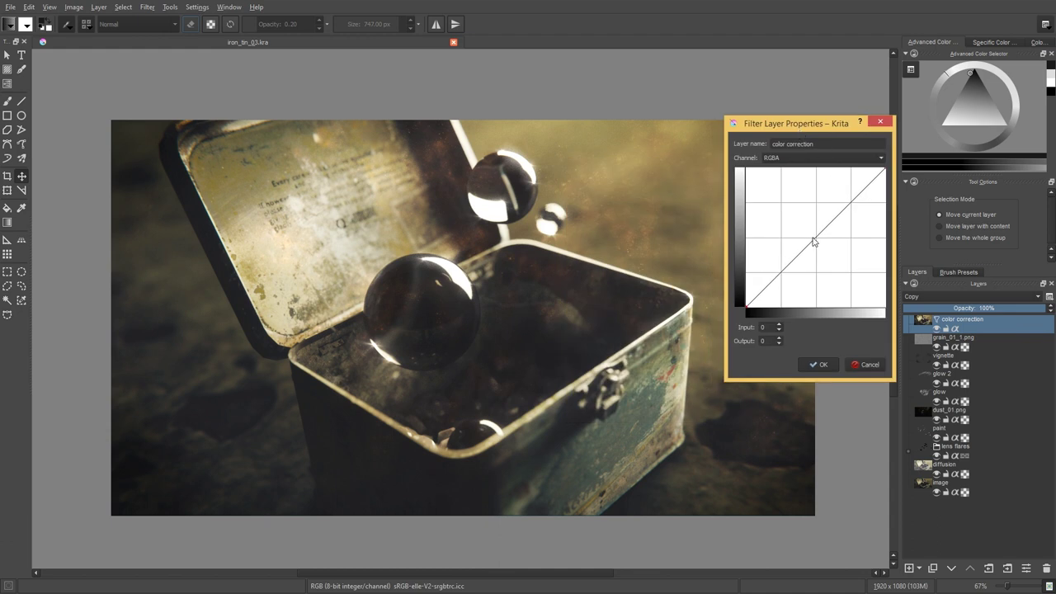
drag(797, 255, 796, 260)
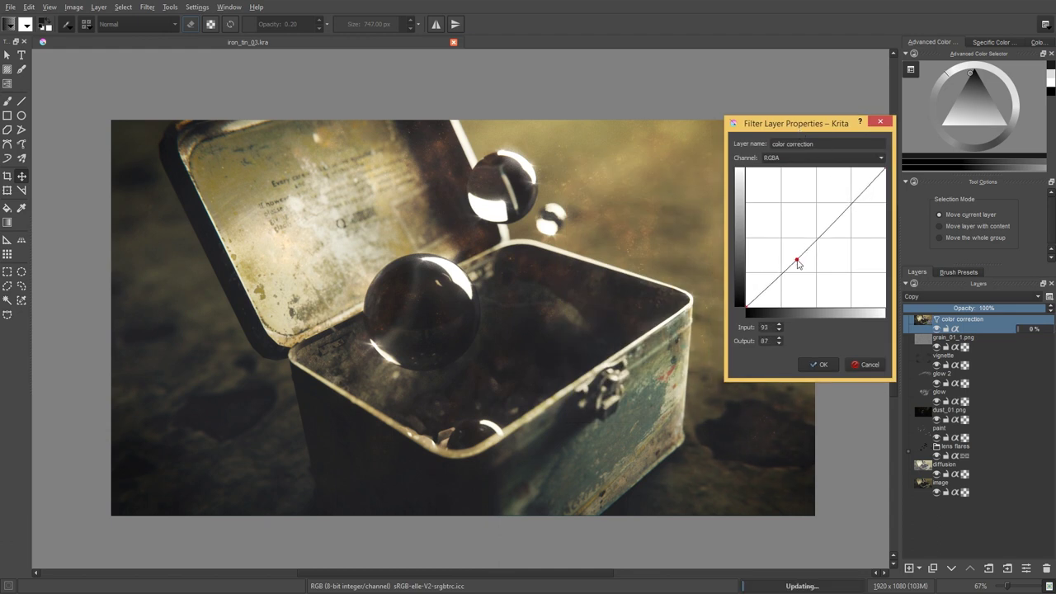
click(825, 227)
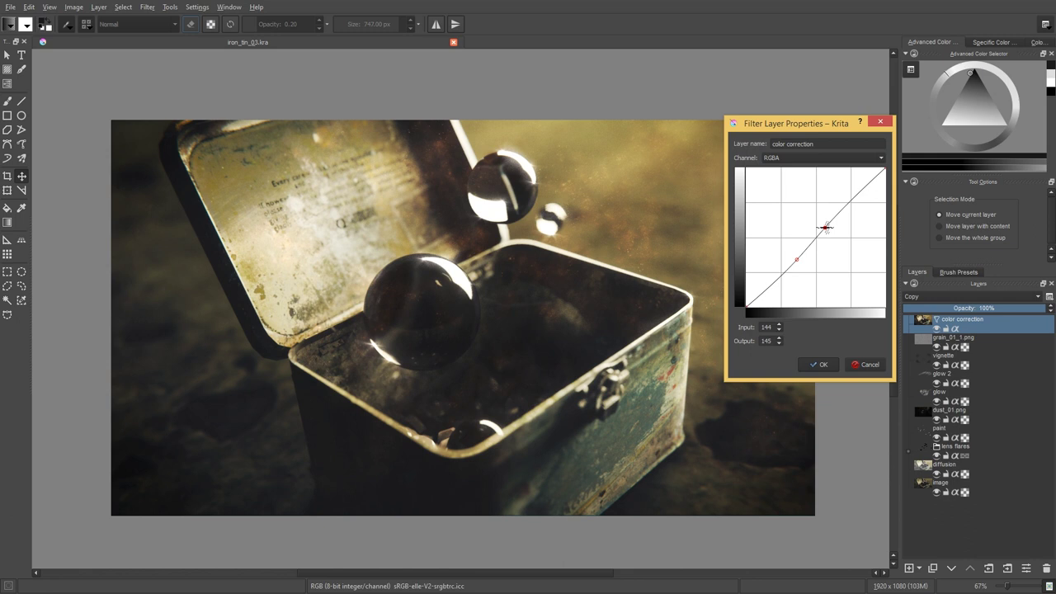
drag(796, 259, 791, 264)
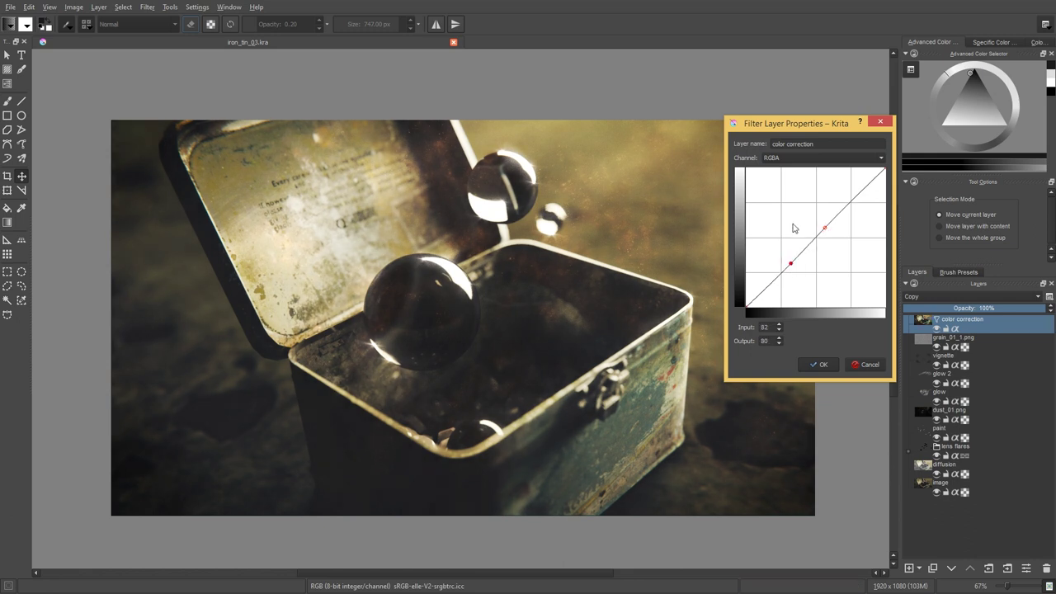
Raise the RGBA curve's upper point for brighter highlights, fine-tune the lower point, and leave the black point at output 0
drag(800, 127, 886, 112)
drag(911, 213, 912, 204)
drag(878, 249, 873, 250)
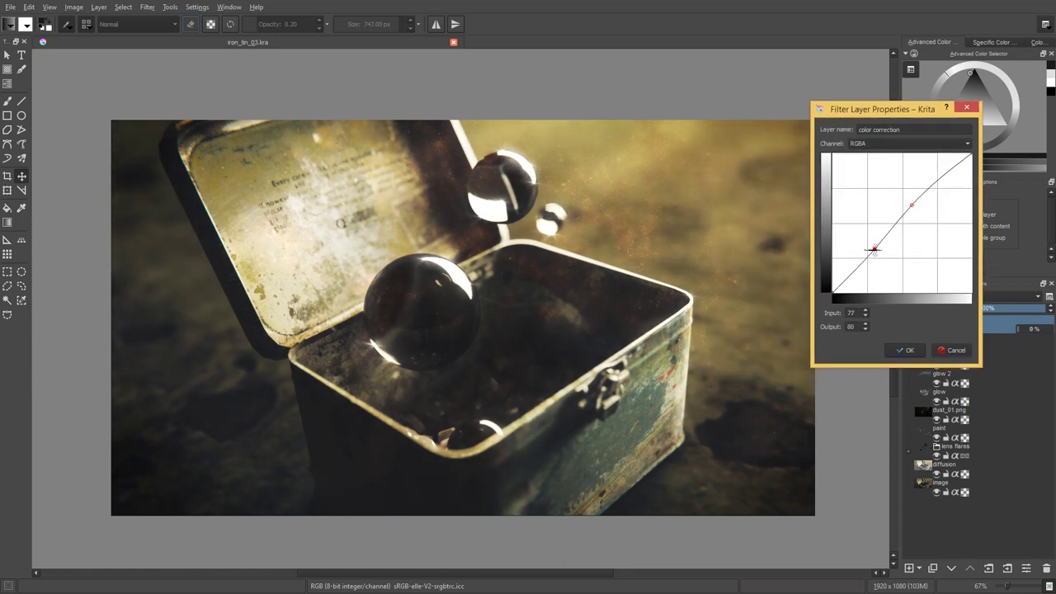
drag(911, 205, 913, 206)
drag(873, 249, 874, 250)
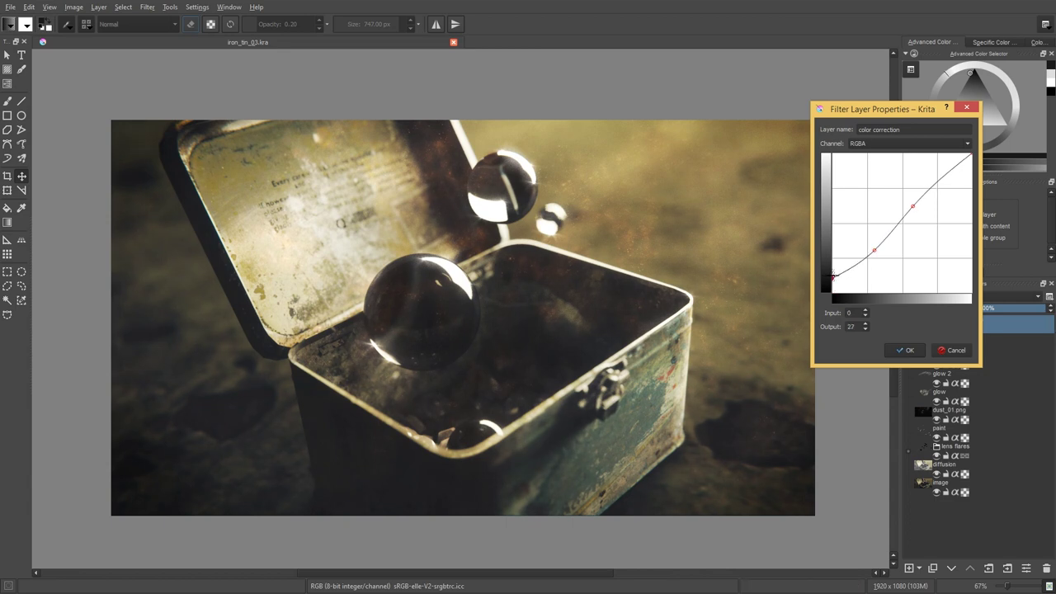
drag(833, 273, 831, 295)
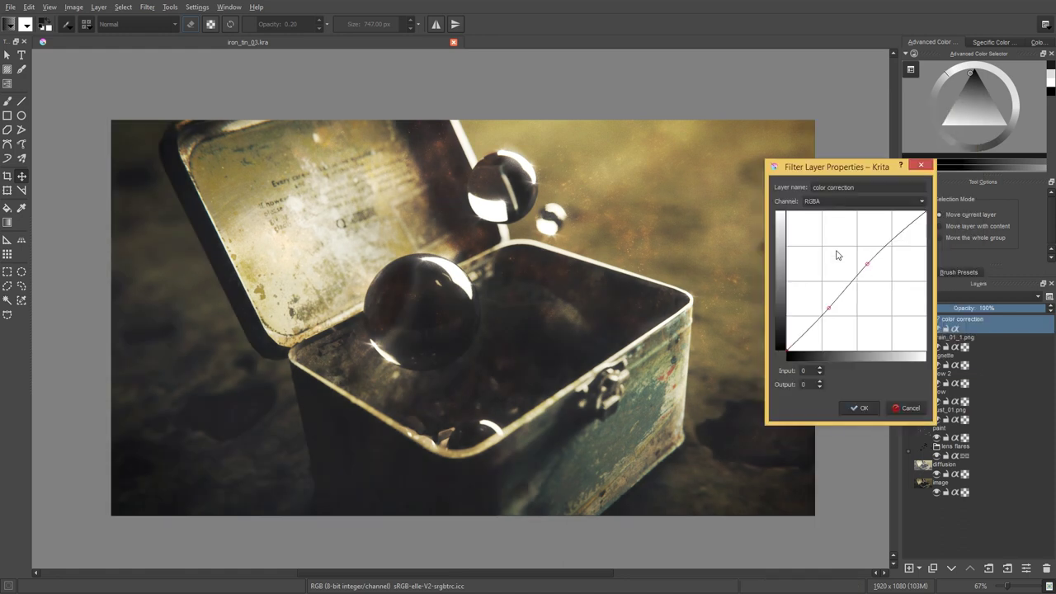
click(816, 201)
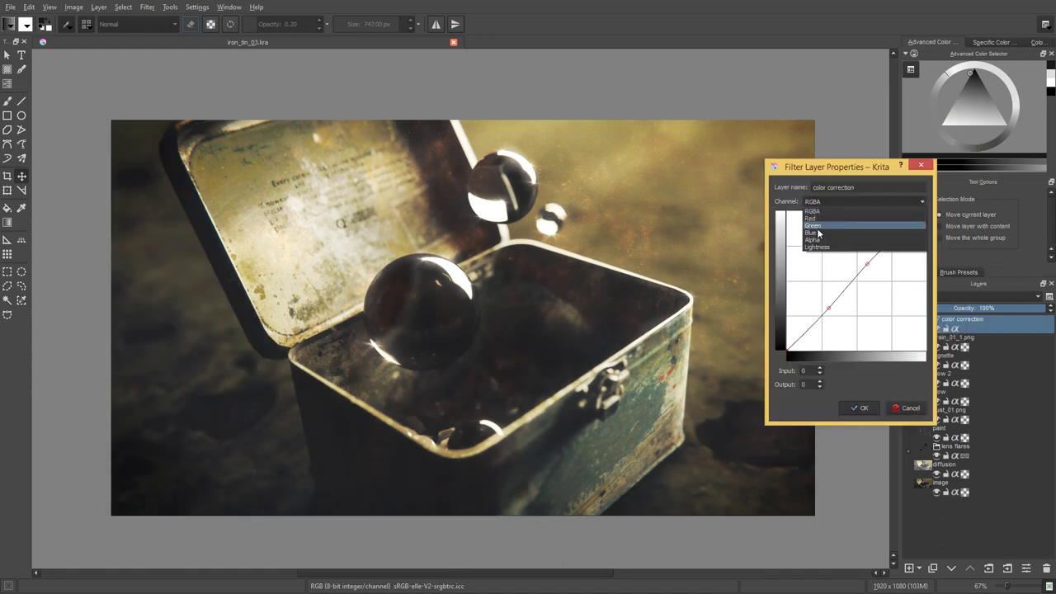
click(818, 237)
drag(787, 350, 808, 323)
click(807, 320)
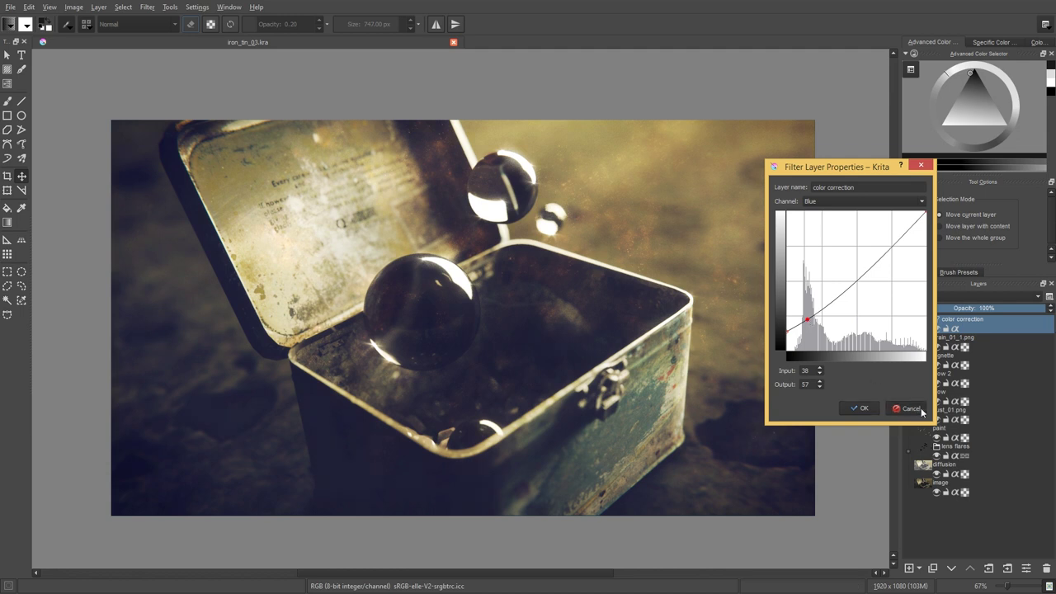
click(920, 409)
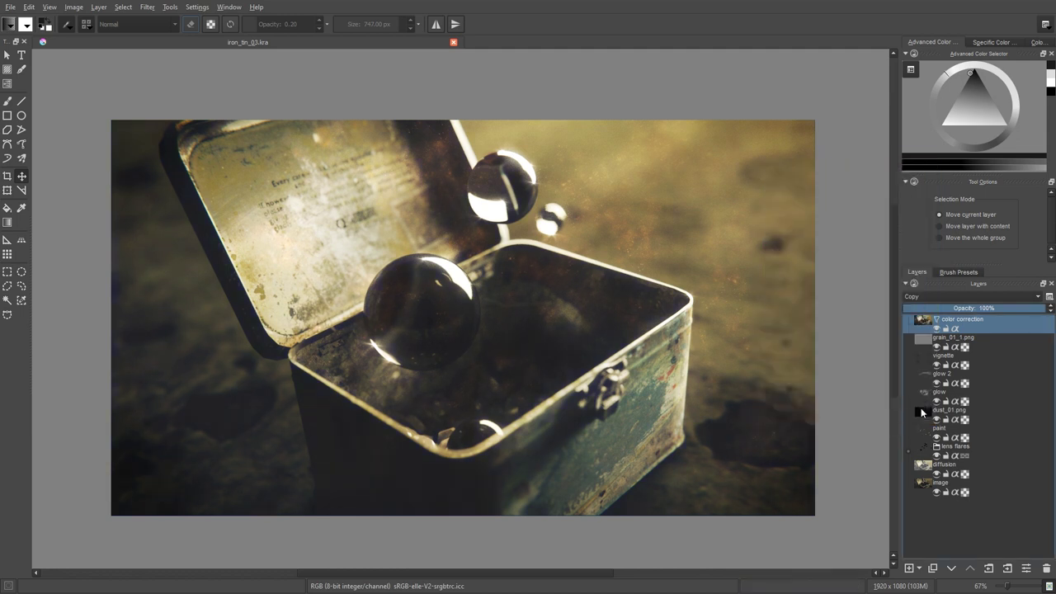